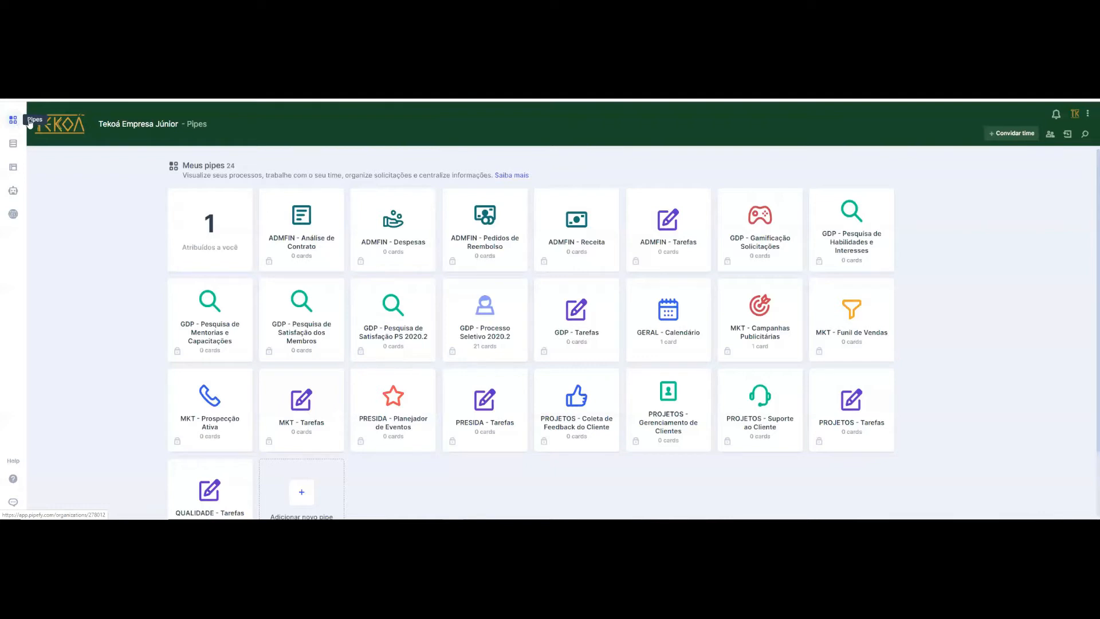
- Look through the company's overview pages for pipes, databases, reports and automations
left_click(12, 125)
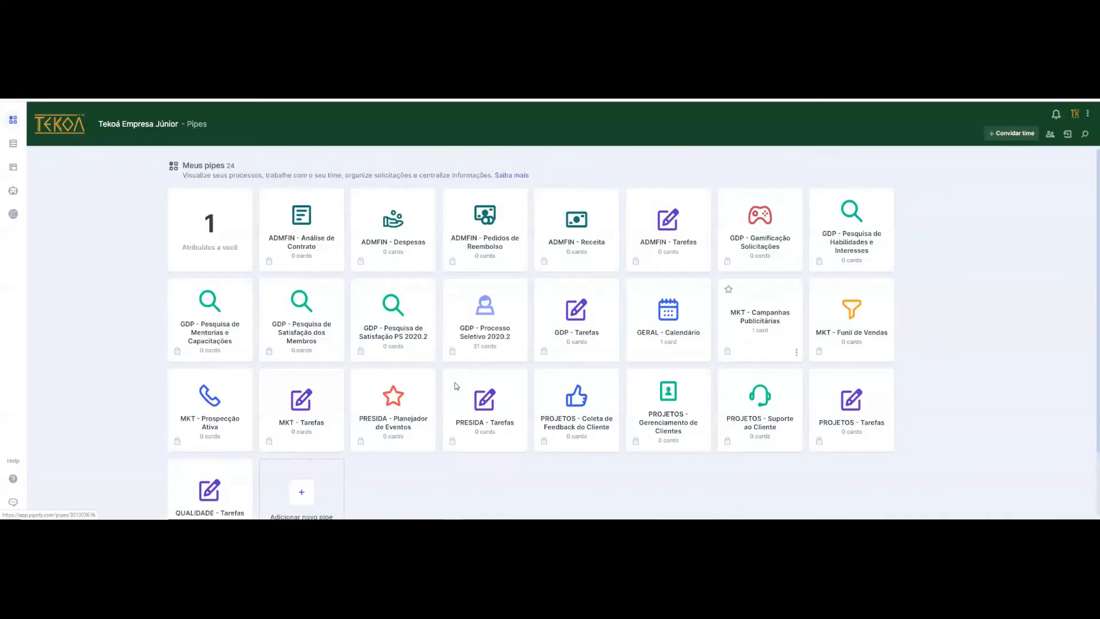
scroll(241, 316, "down", 2)
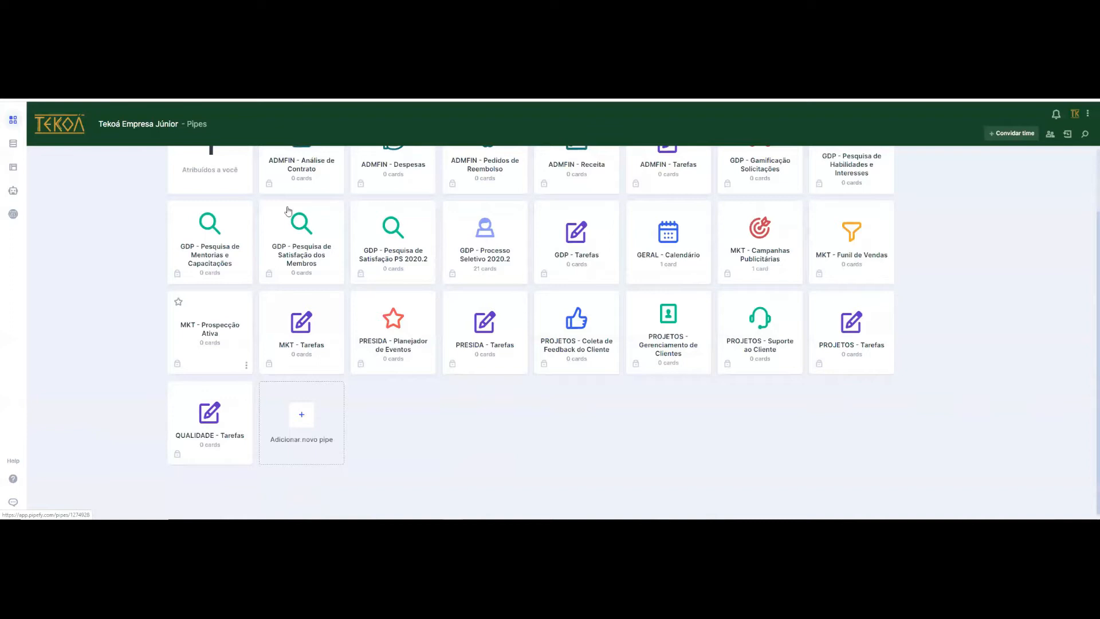
scroll(290, 213, "up", 2)
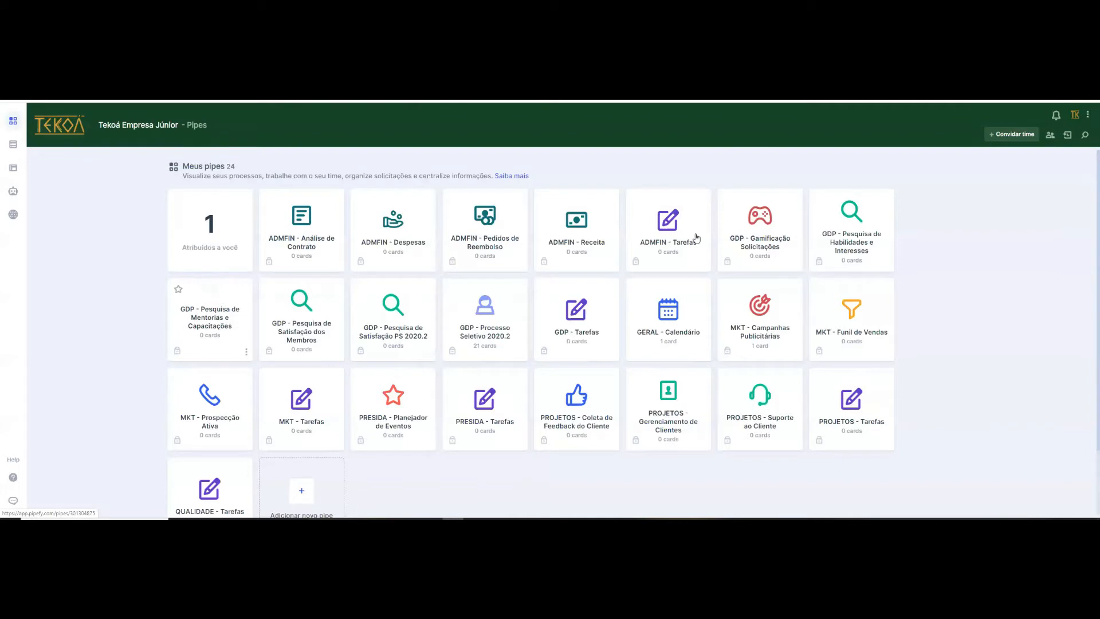
left_click(13, 146)
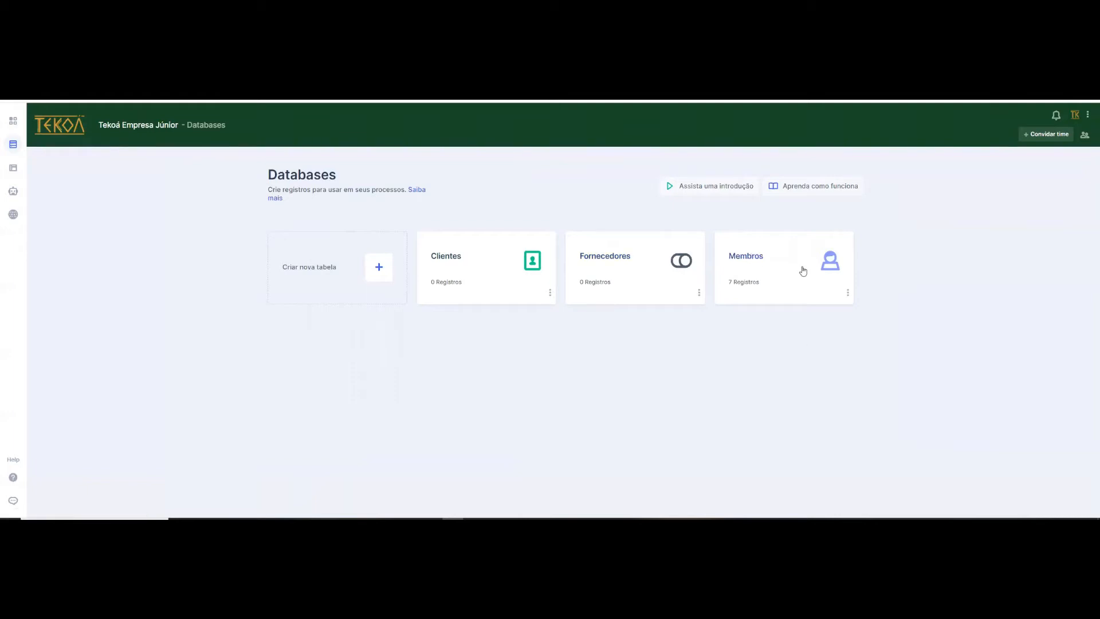
left_click(13, 168)
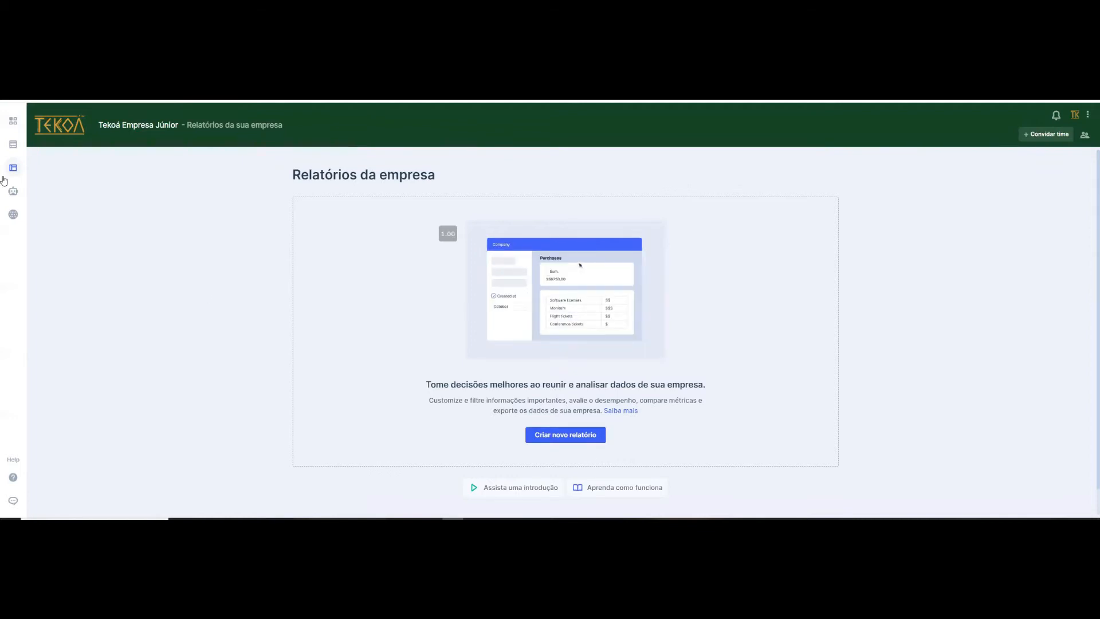
left_click(14, 192)
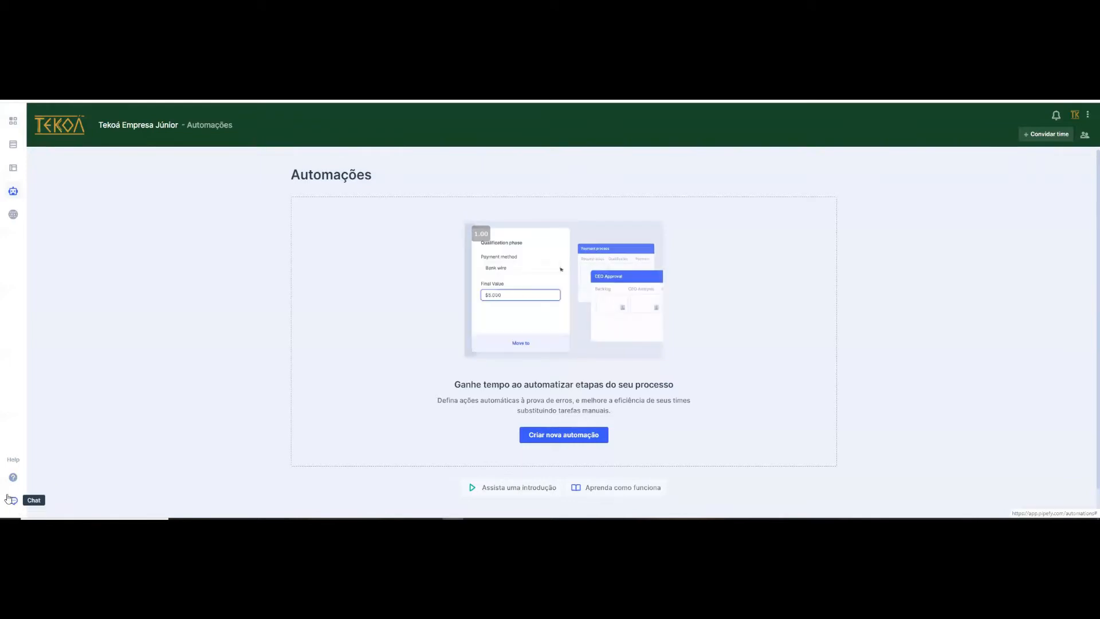
- Return to the pipes overview, look through it and view the list of tasks assigned to your account
left_click(13, 119)
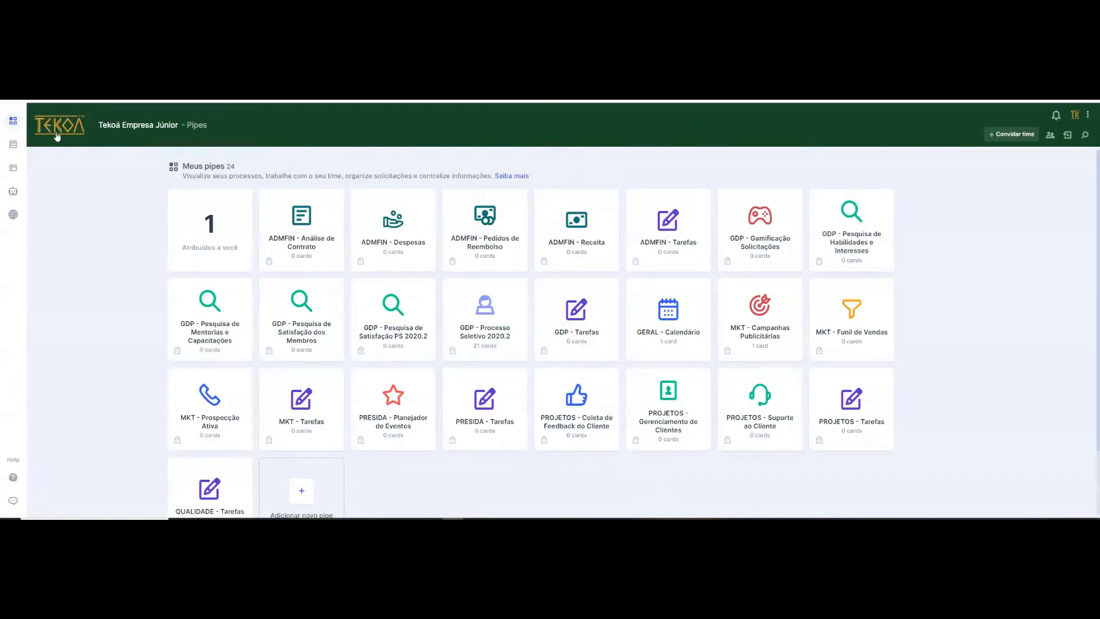
left_click(85, 113)
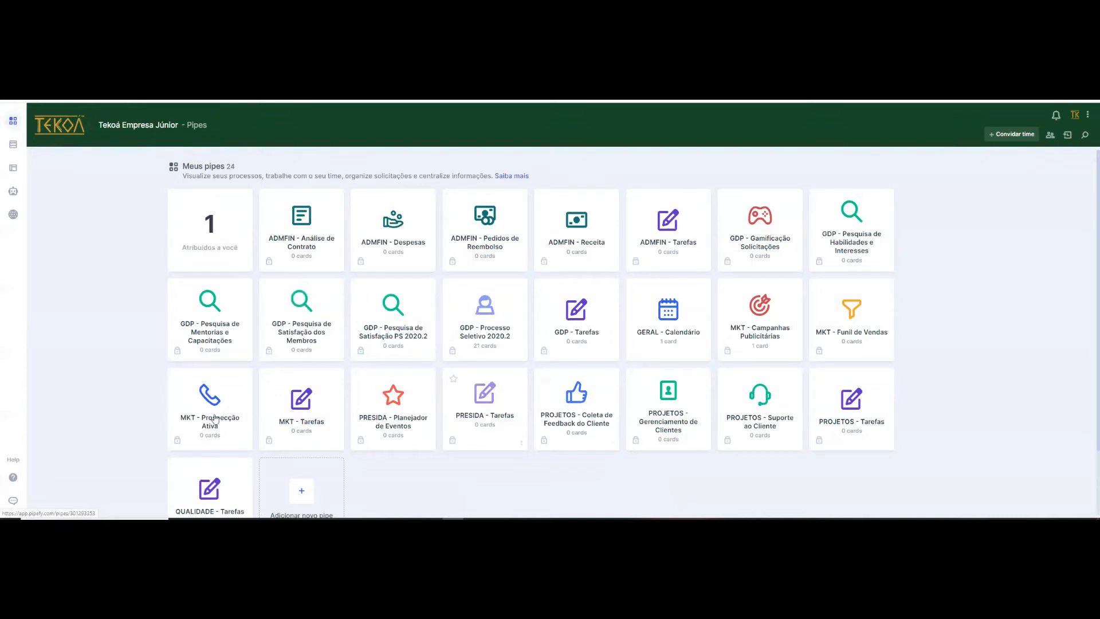
scroll(344, 418, "down", 2)
scroll(702, 235, "up", 2)
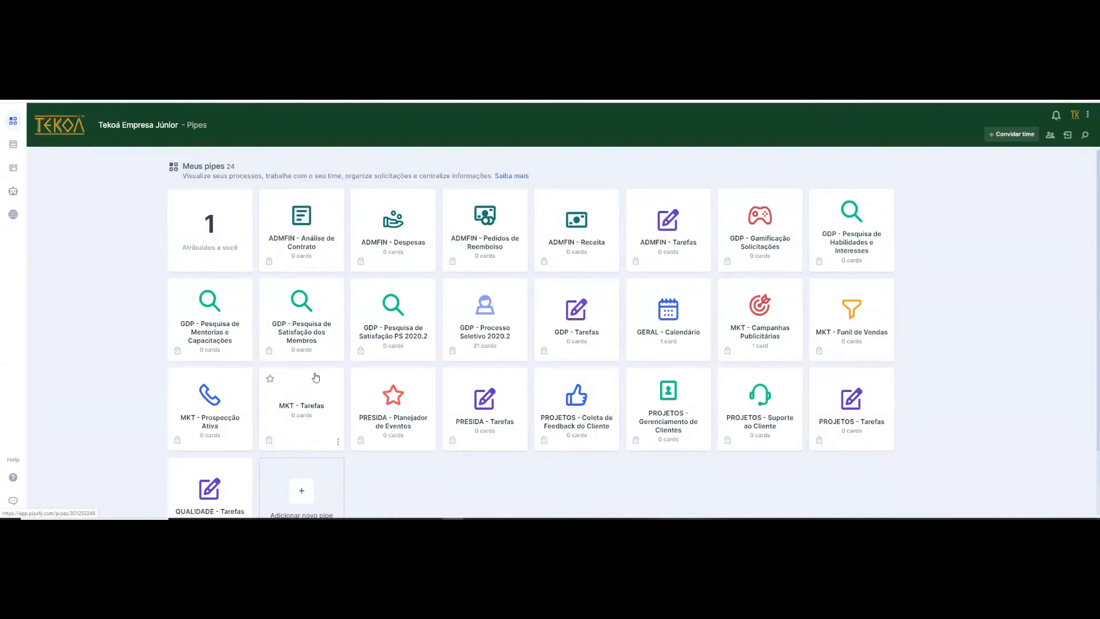
left_click(208, 230)
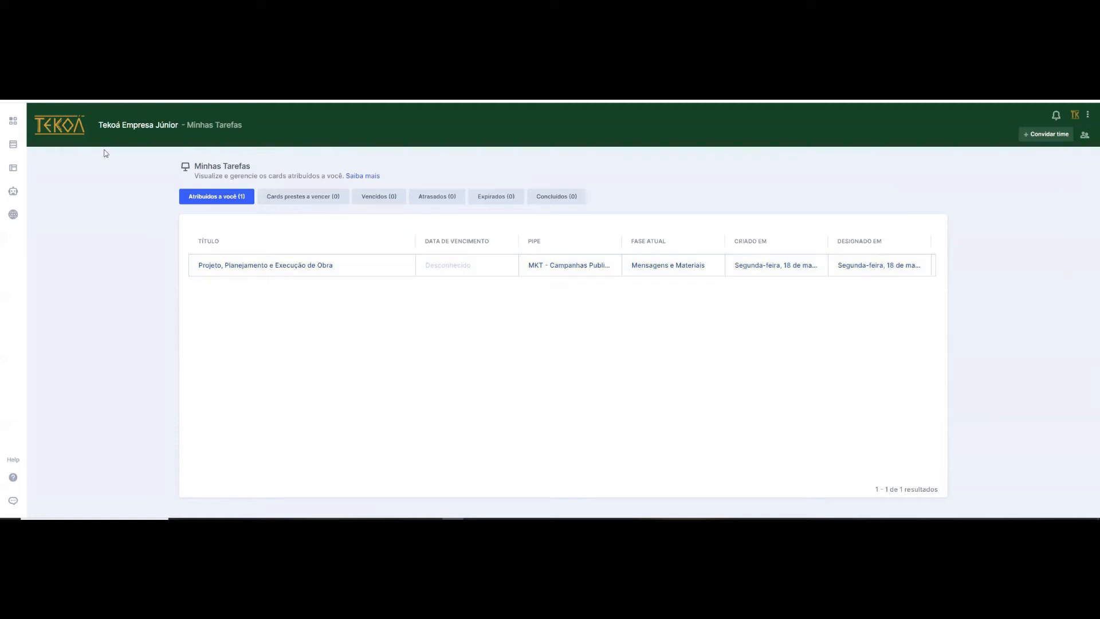
- Open the ADMFIN - Tarefas pipe and start a new task named "Emitir nota fiscal do cliente"
left_click(73, 135)
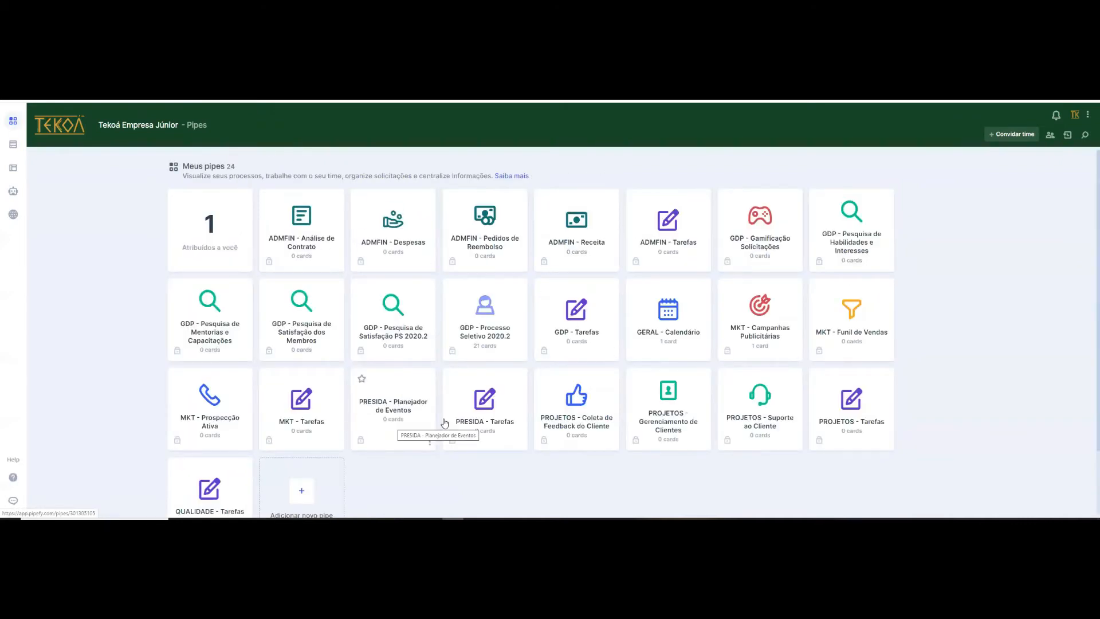
left_click(661, 234)
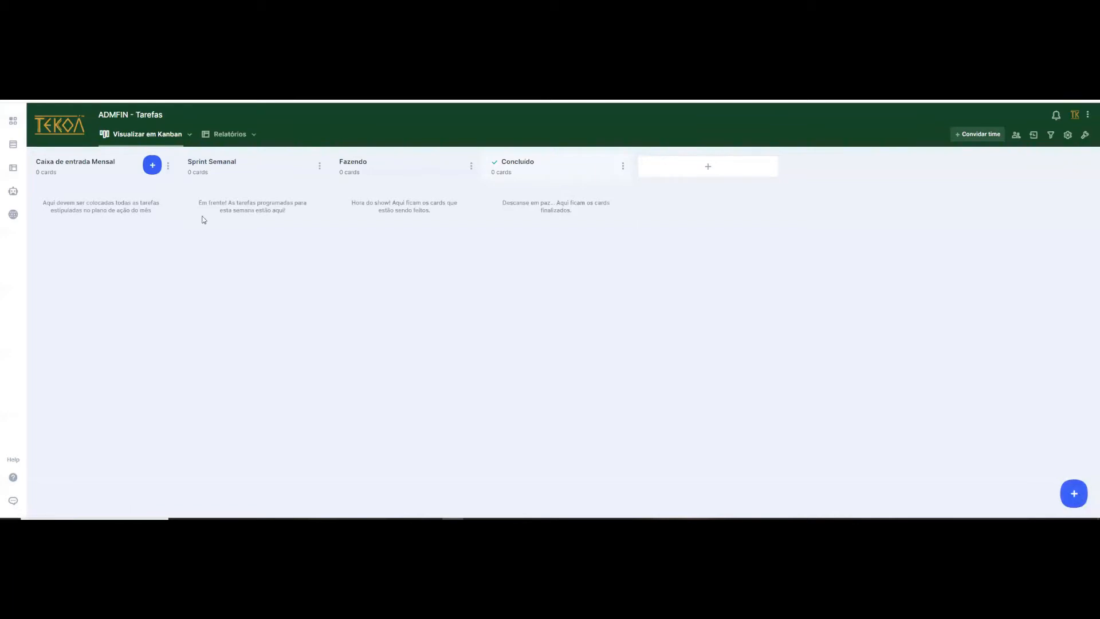
left_click(152, 165)
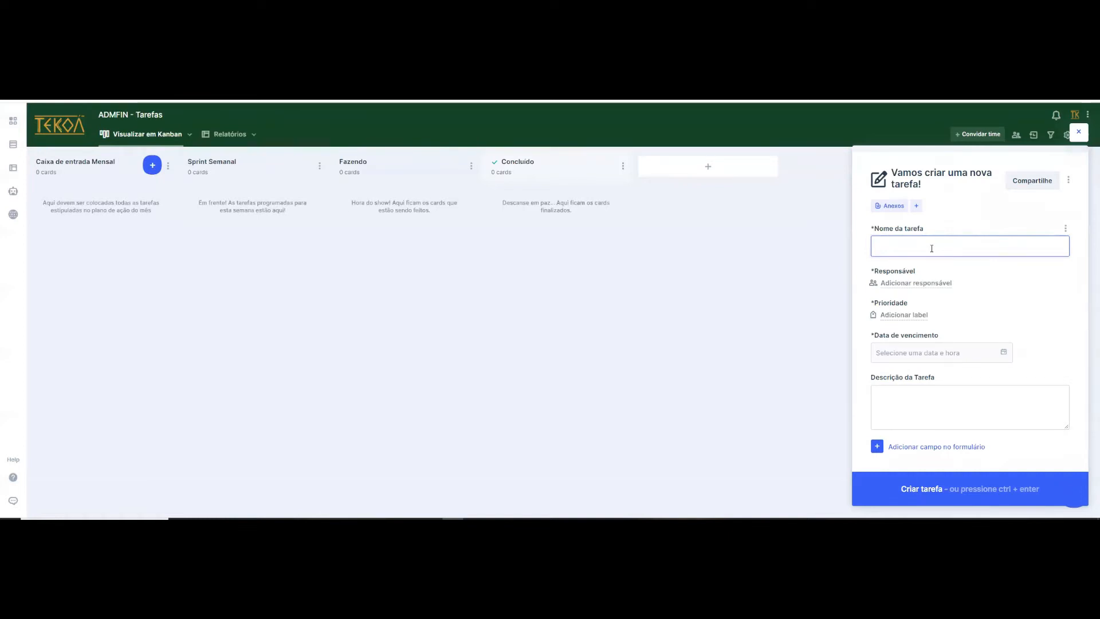
type("Emitir nota fiscal")
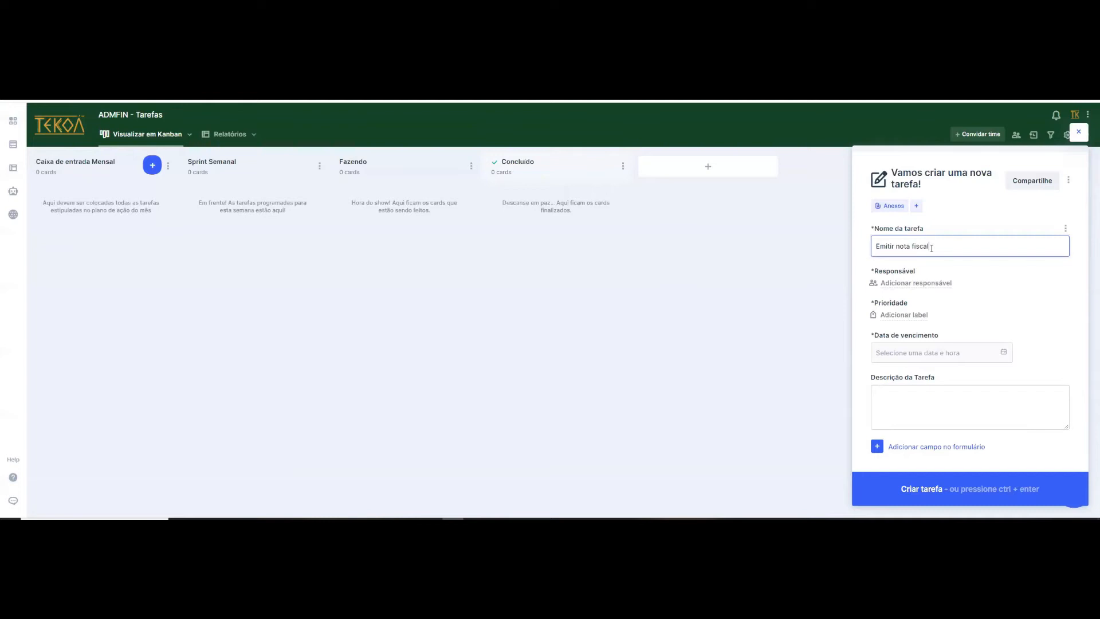
type(" do cliente")
- Assign Tekoá Empresa Júnior as the new task's responsible member and give it the Alta Prioridade label
left_click(917, 283)
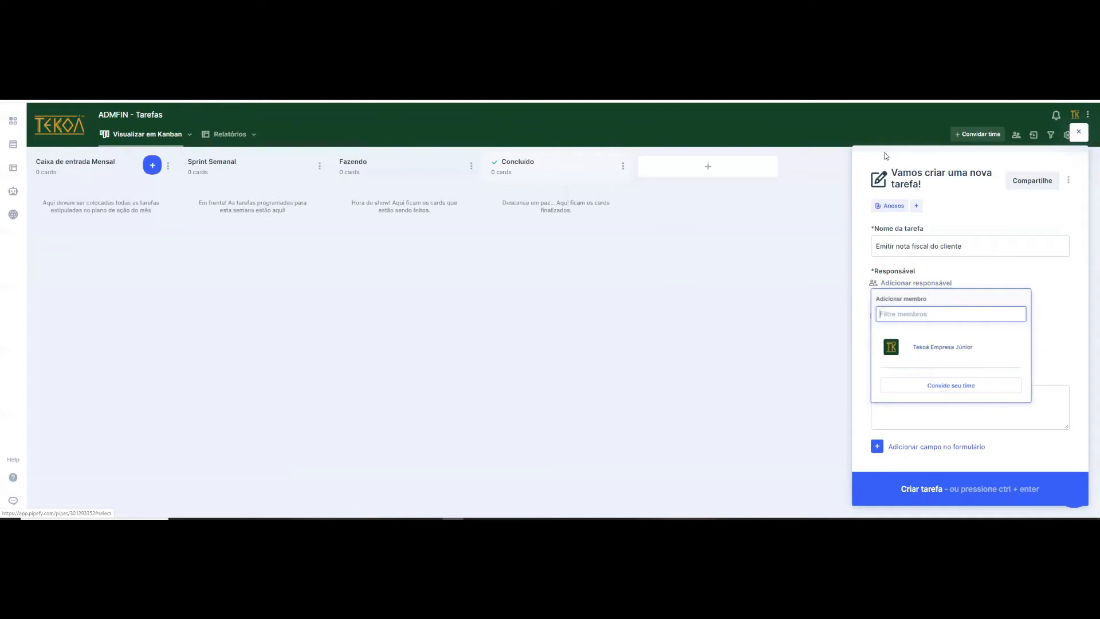
left_click(945, 348)
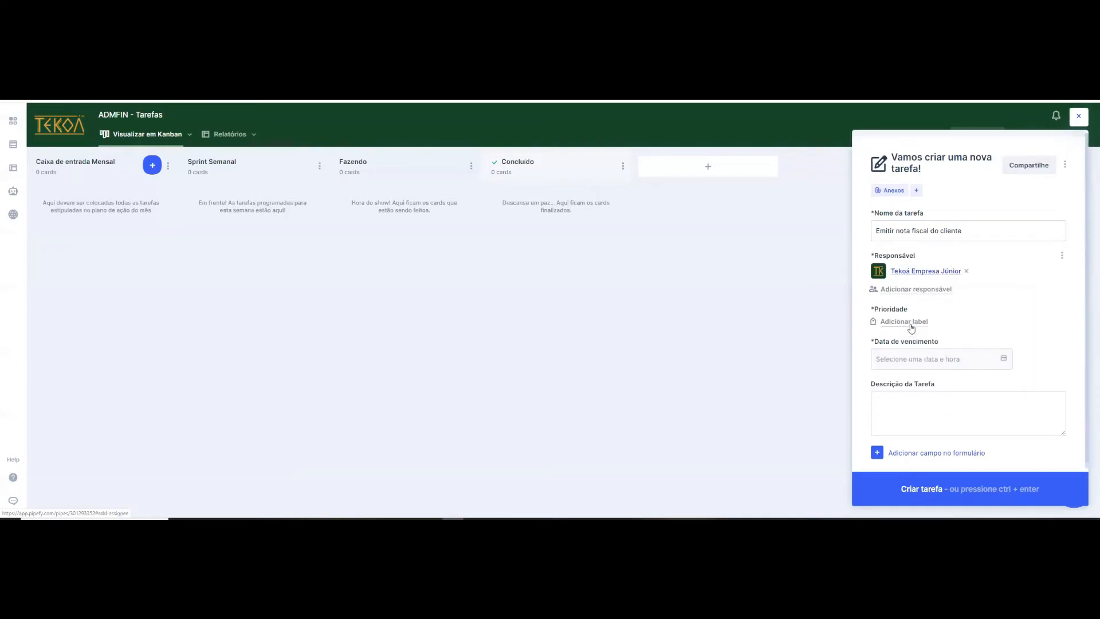
left_click(909, 323)
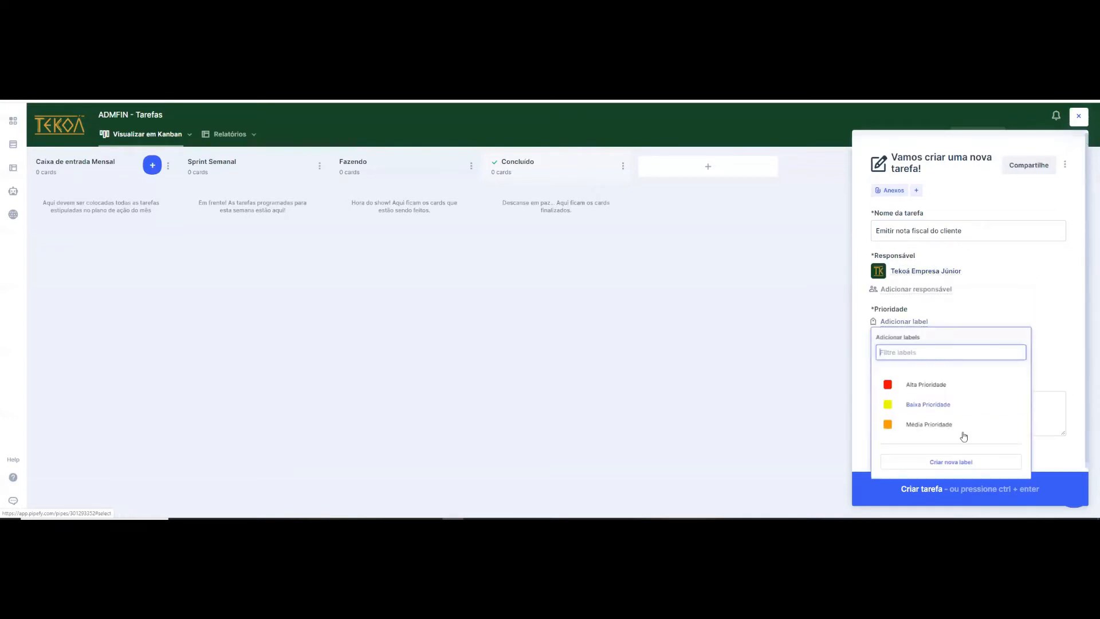
left_click(936, 386)
left_click(1032, 301)
- Set the task's due date to 25 May 2020 and create the task with the description left blank
left_click(915, 366)
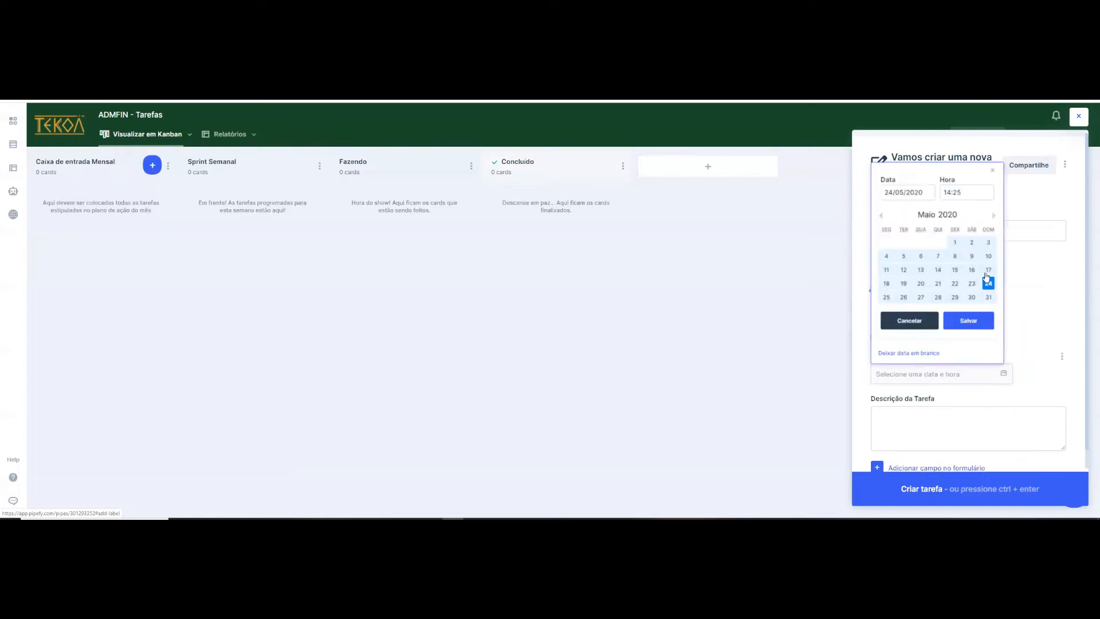
left_click(887, 297)
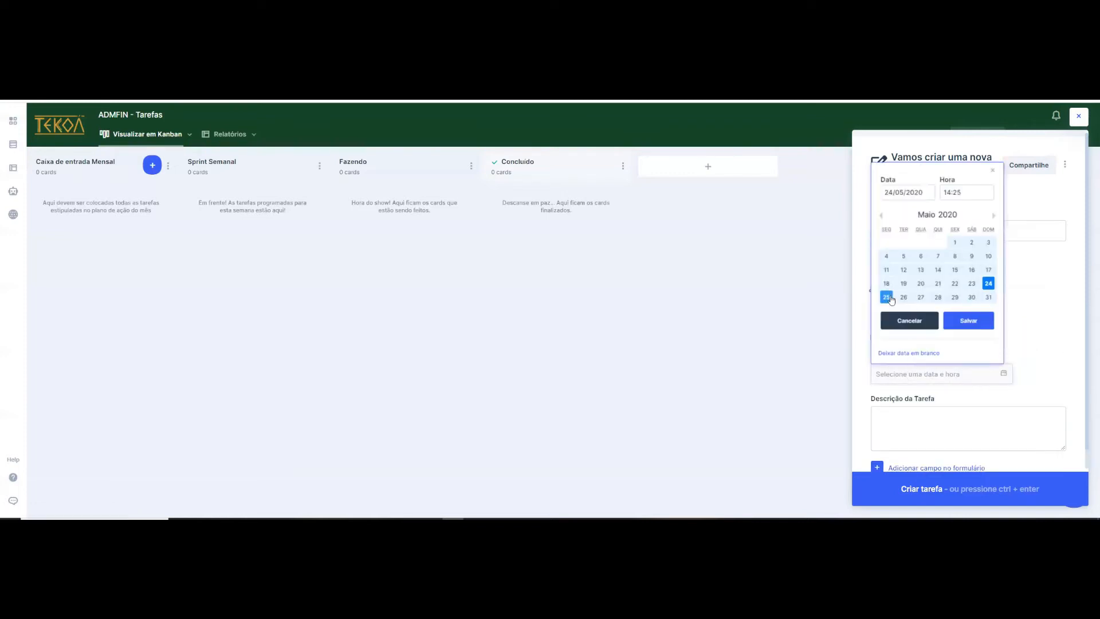
left_click(961, 323)
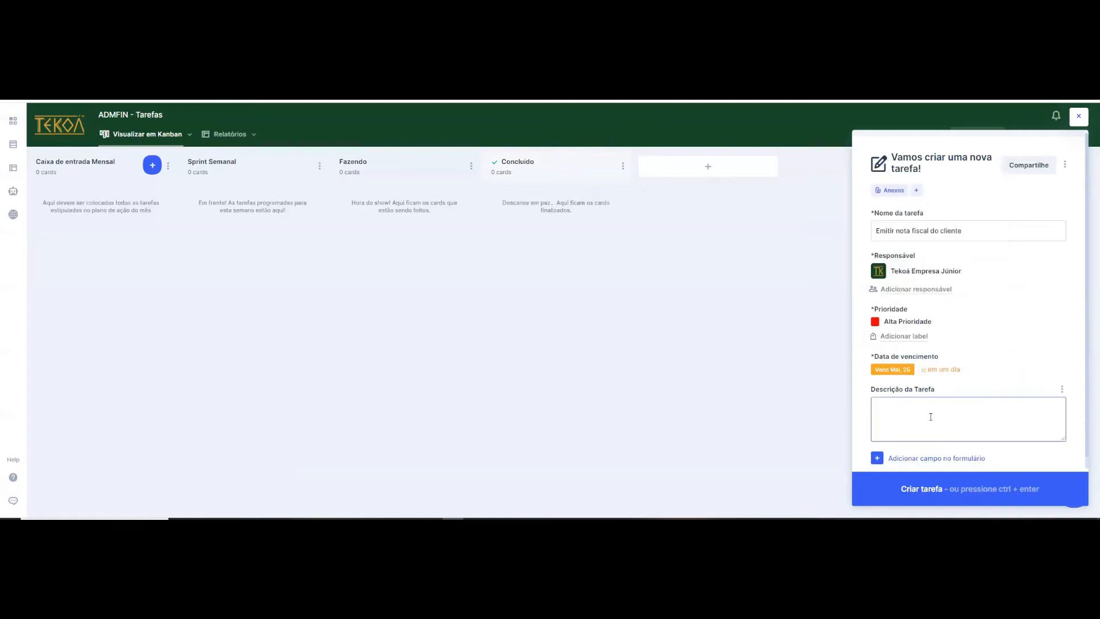
left_click(974, 412)
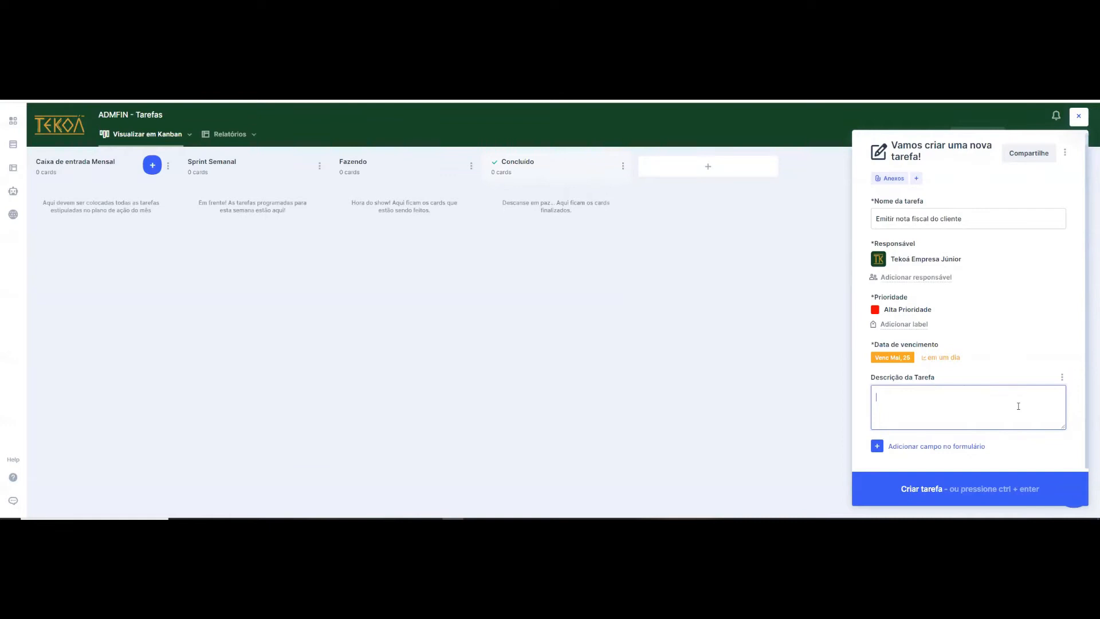
left_click(929, 493)
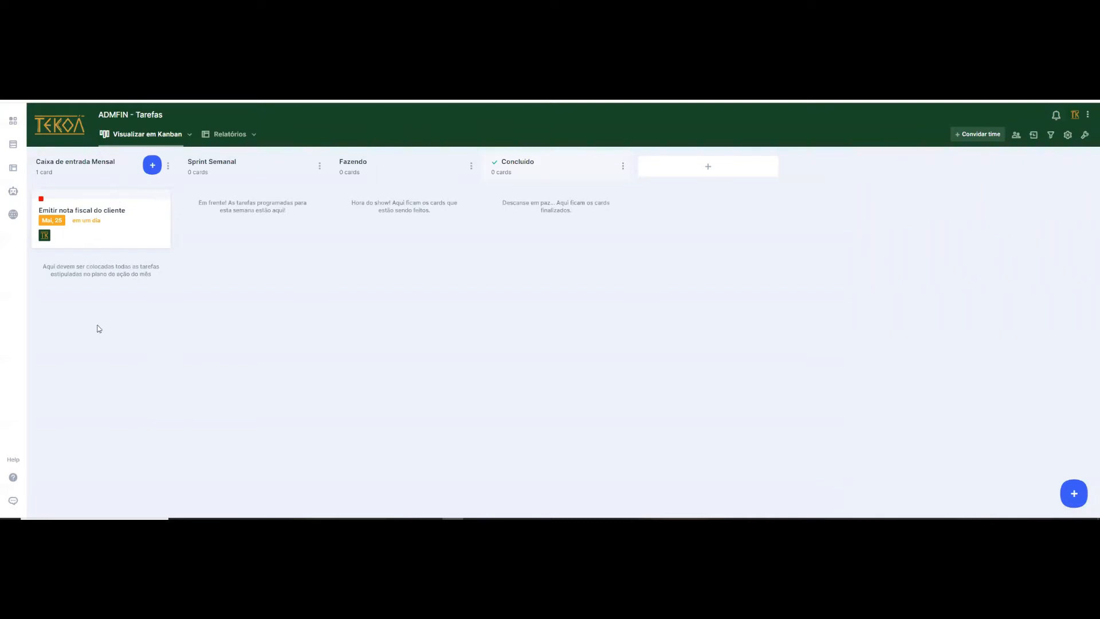
- Move the "Emitir nota fiscal do cliente" card from Caixa de entrada Mensal to Sprint Semanal
left_click_drag(87, 224, 244, 232)
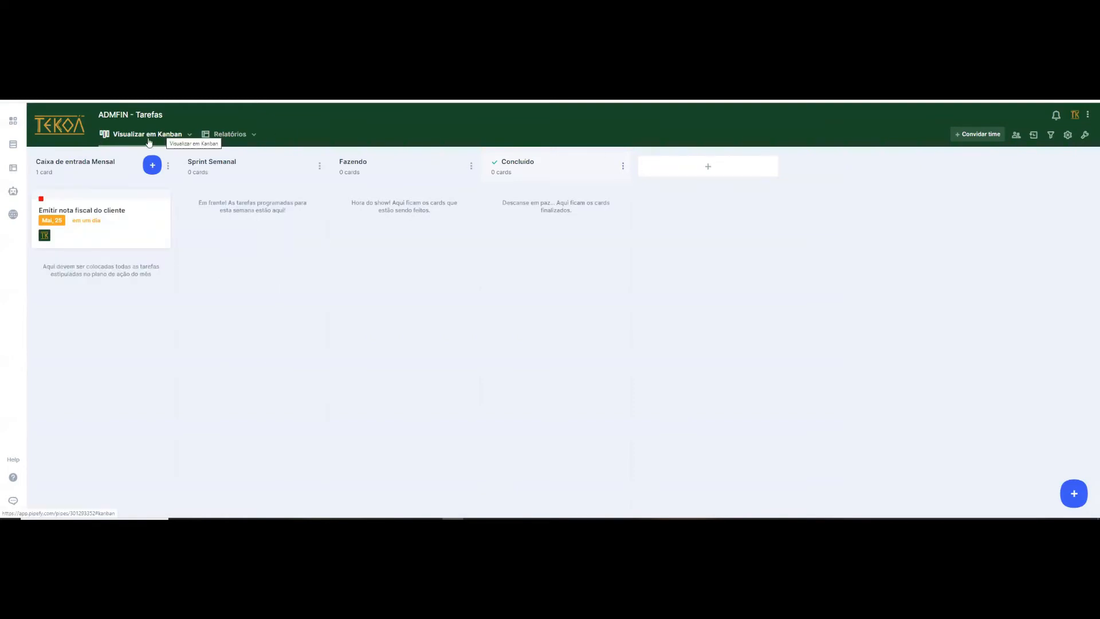
- Open the pipe's reports and examine the available filter fields, including the conditions offered for Responsável
left_click(225, 133)
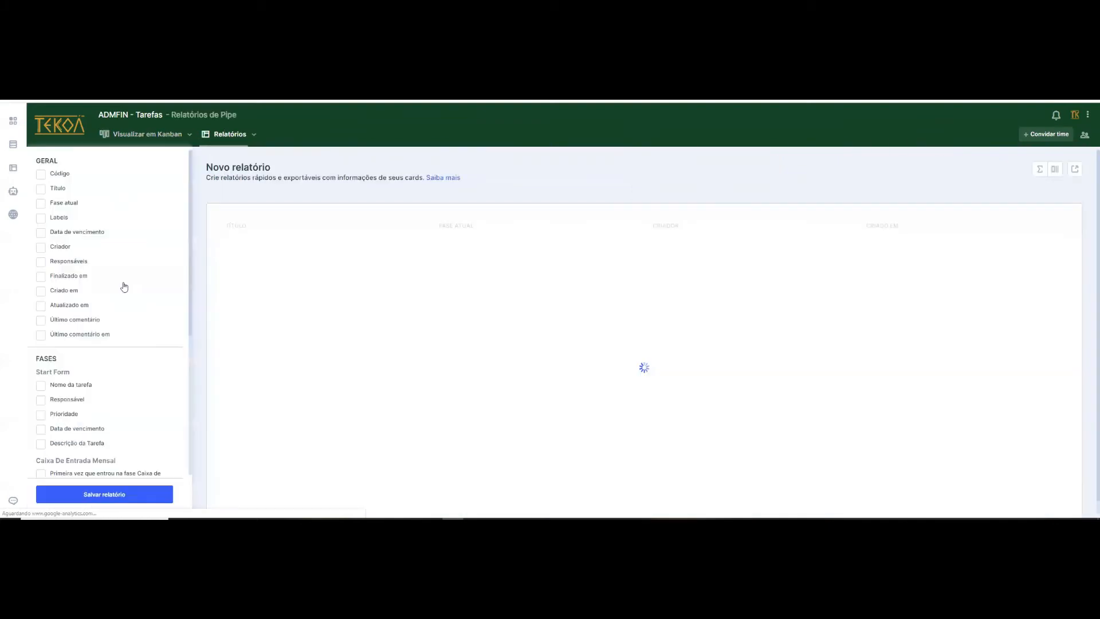
scroll(98, 393, "down", 3)
scroll(108, 417, "down", 1)
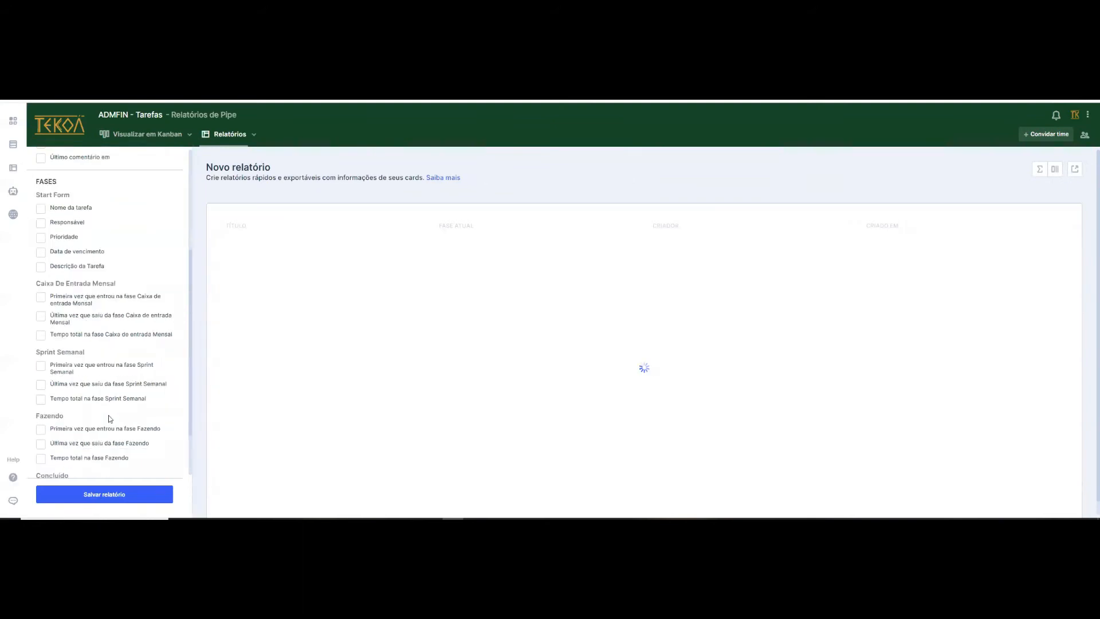
scroll(149, 241, "up", 1)
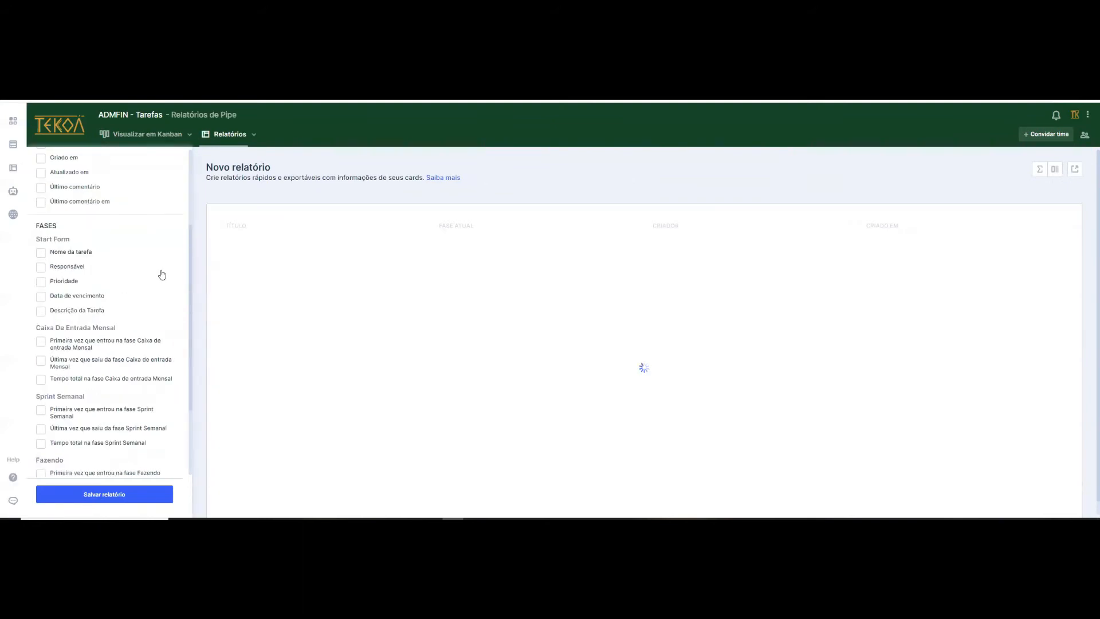
left_click(42, 269)
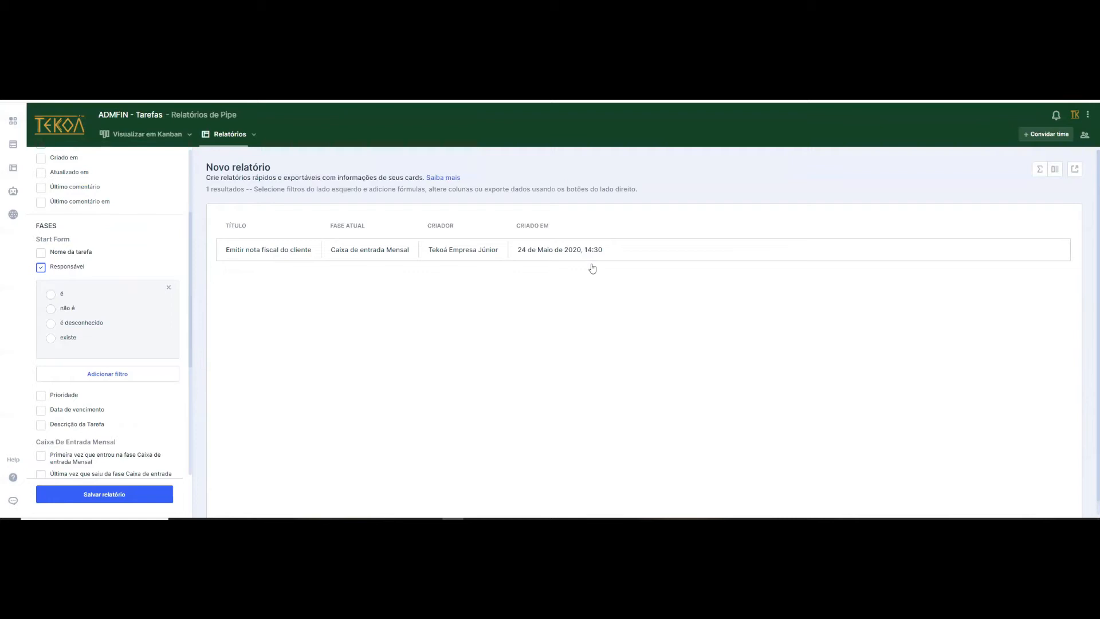
left_click(168, 287)
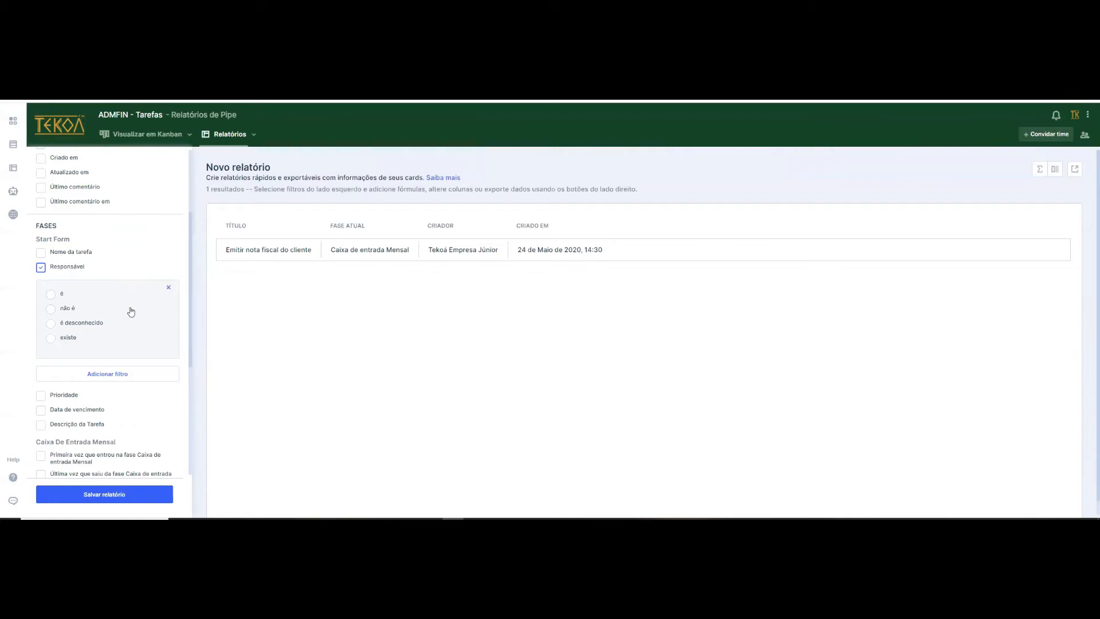
scroll(104, 325, "down", 2)
scroll(128, 282, "up", 5)
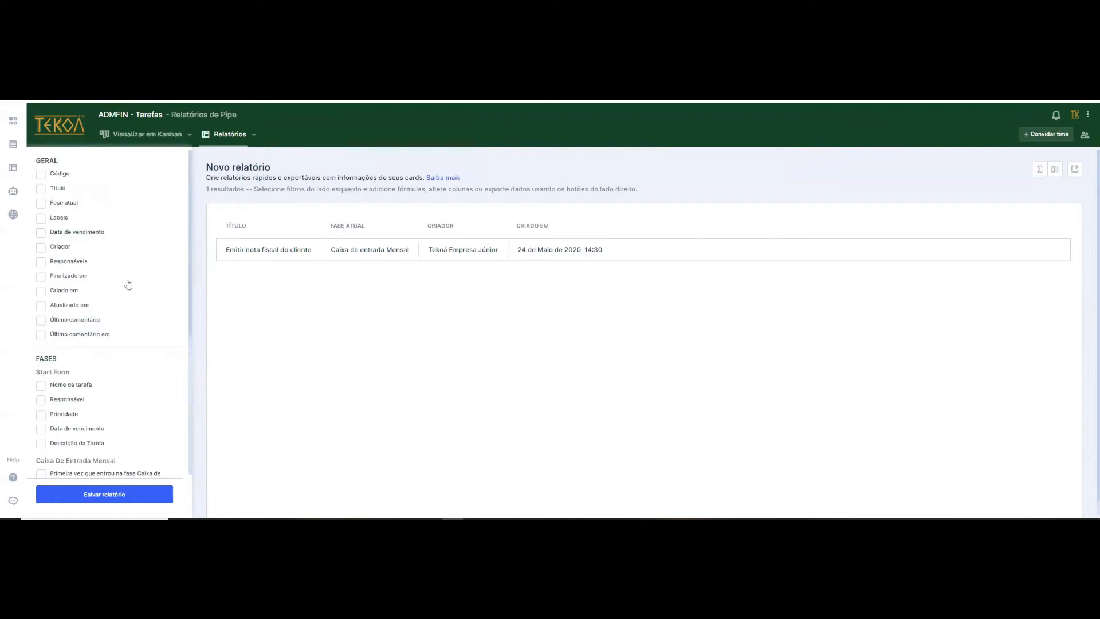
- Return to the Kanban view and search for a member in the pipe's invitation form, then close it without inviting anyone
left_click(153, 134)
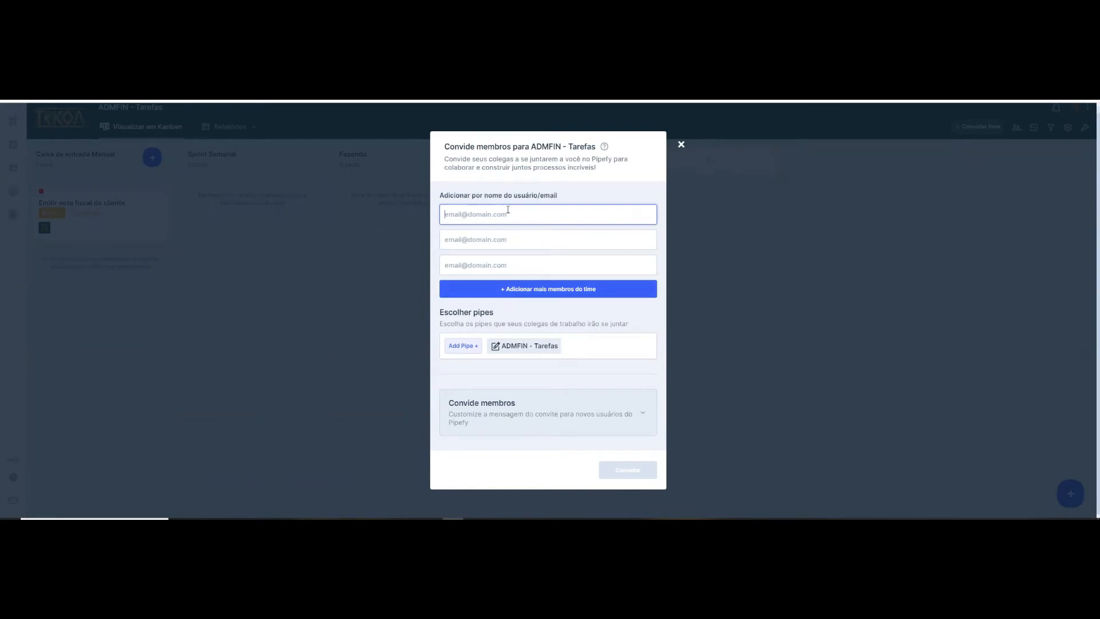
type("da")
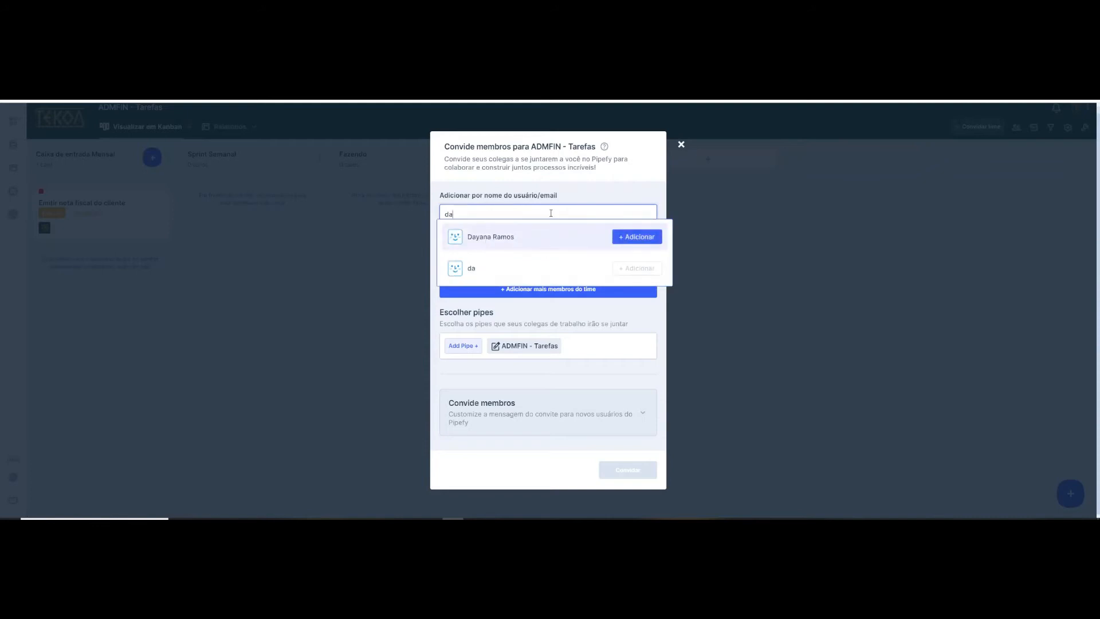
left_click_drag(451, 213, 451, 212)
key("BackSpace")
key("BackSpace")
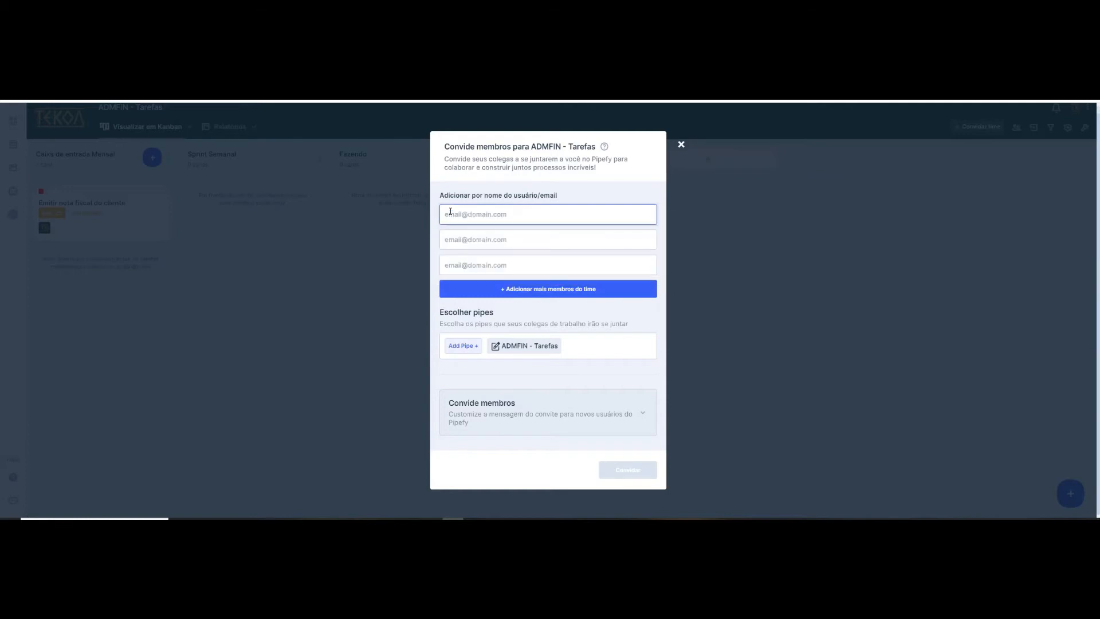
left_click(680, 144)
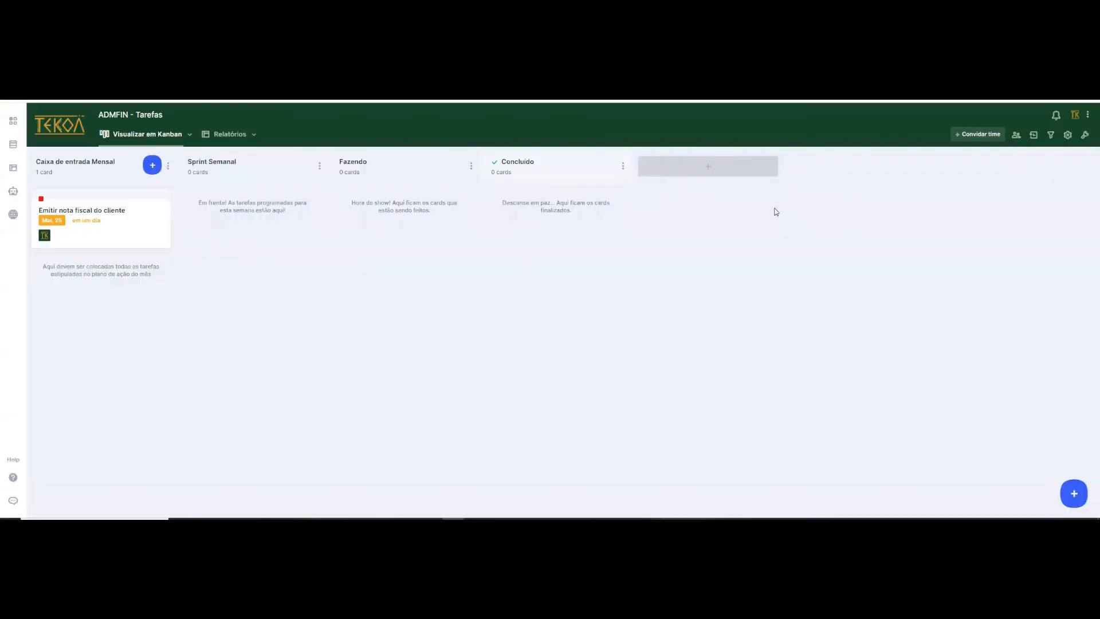
- View the members of the ADMFIN - Tarefas pipe and its activity history
left_click(1016, 137)
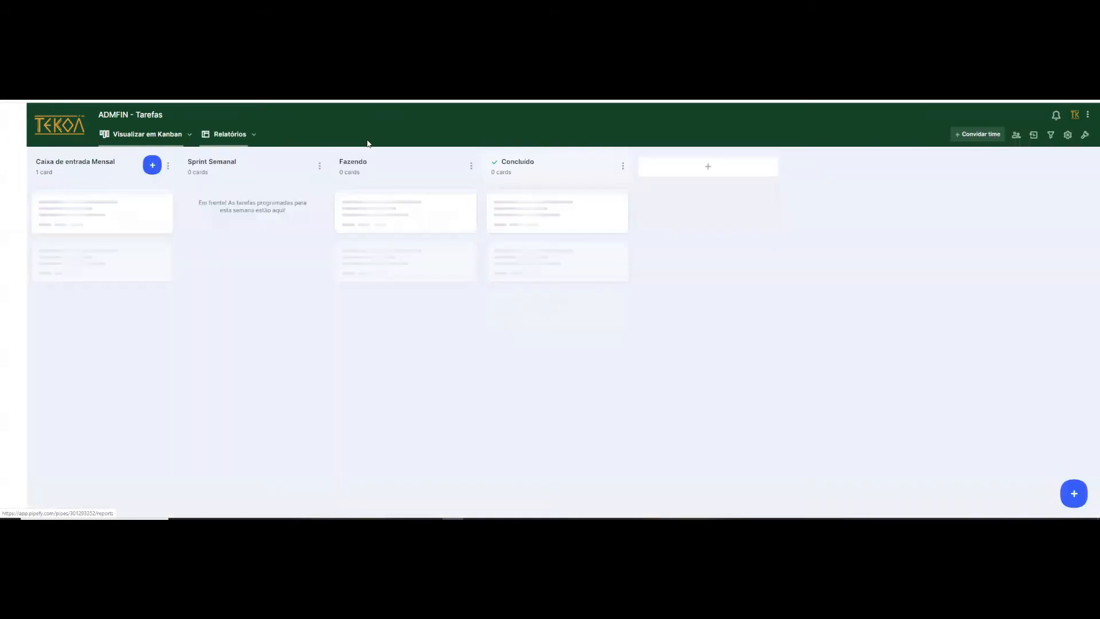
left_click(1035, 136)
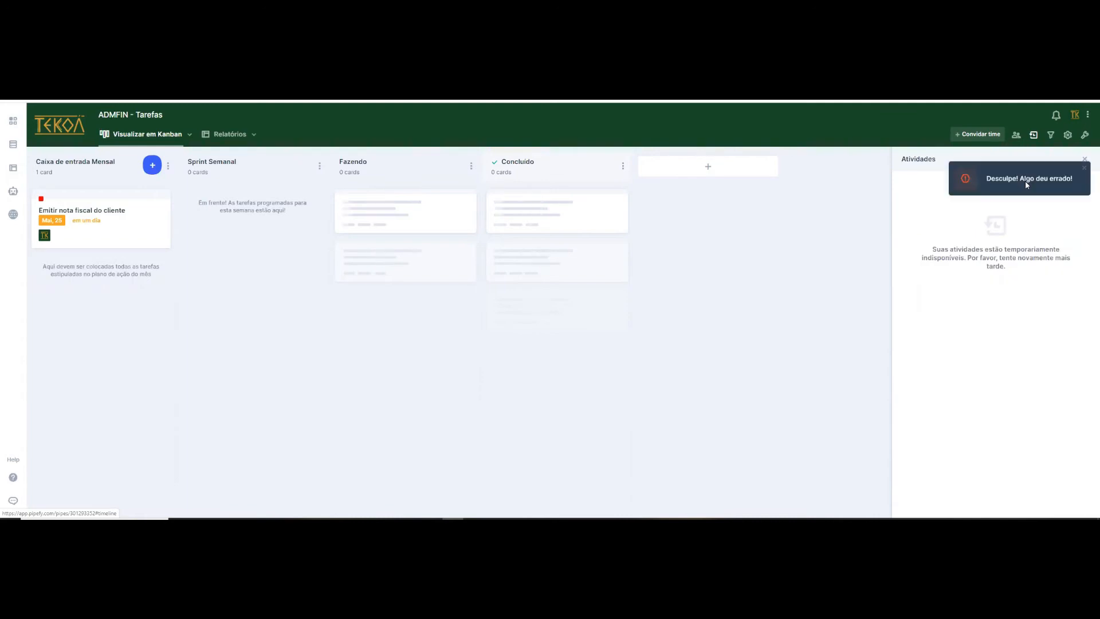
left_click(1033, 137)
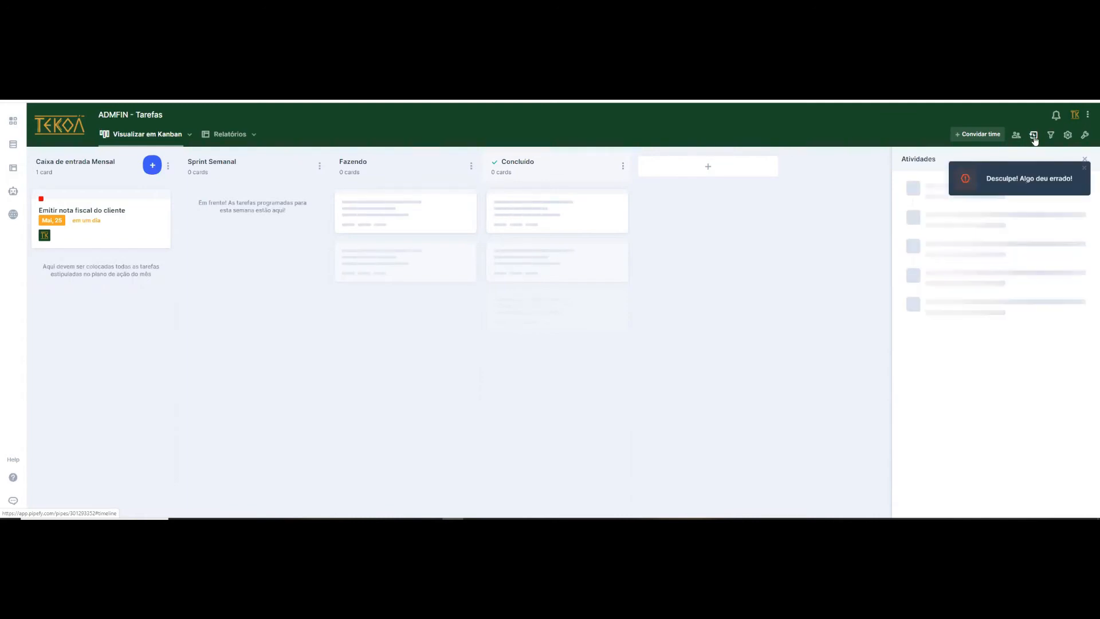
- View the card filter options by title, label and member, and try the filter for member Tekoá Empresa Júnior
left_click(1084, 171)
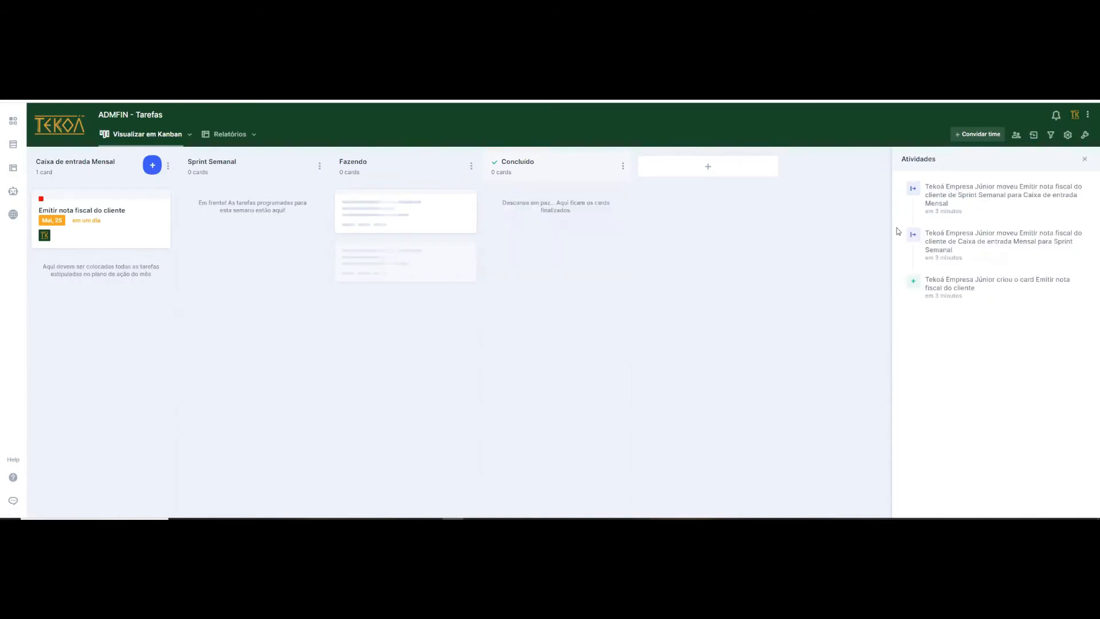
left_click(1051, 138)
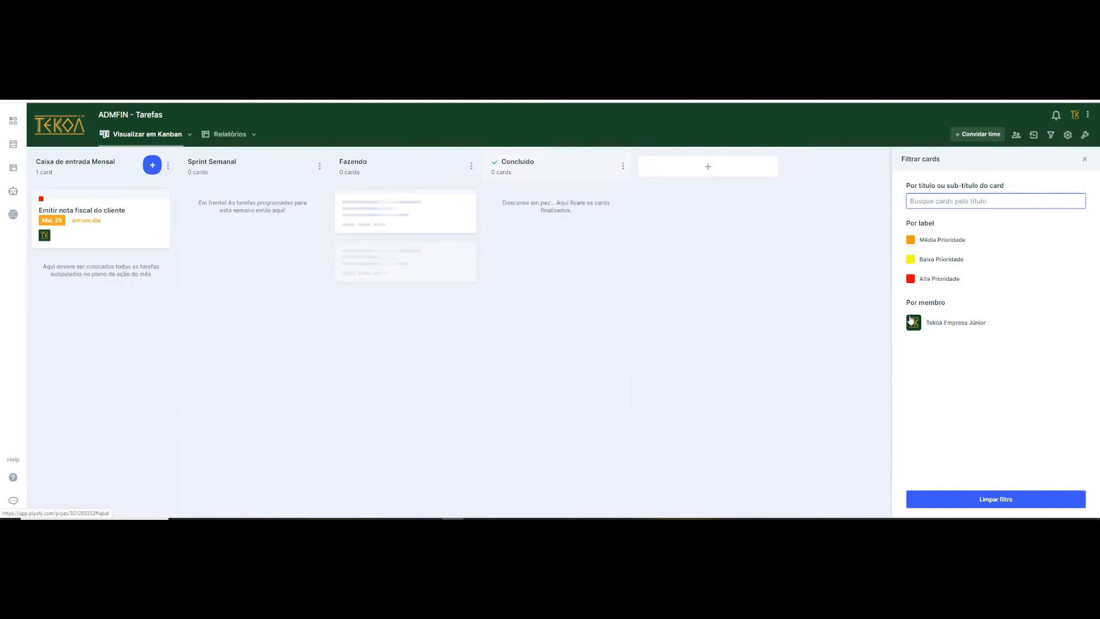
left_click(970, 324)
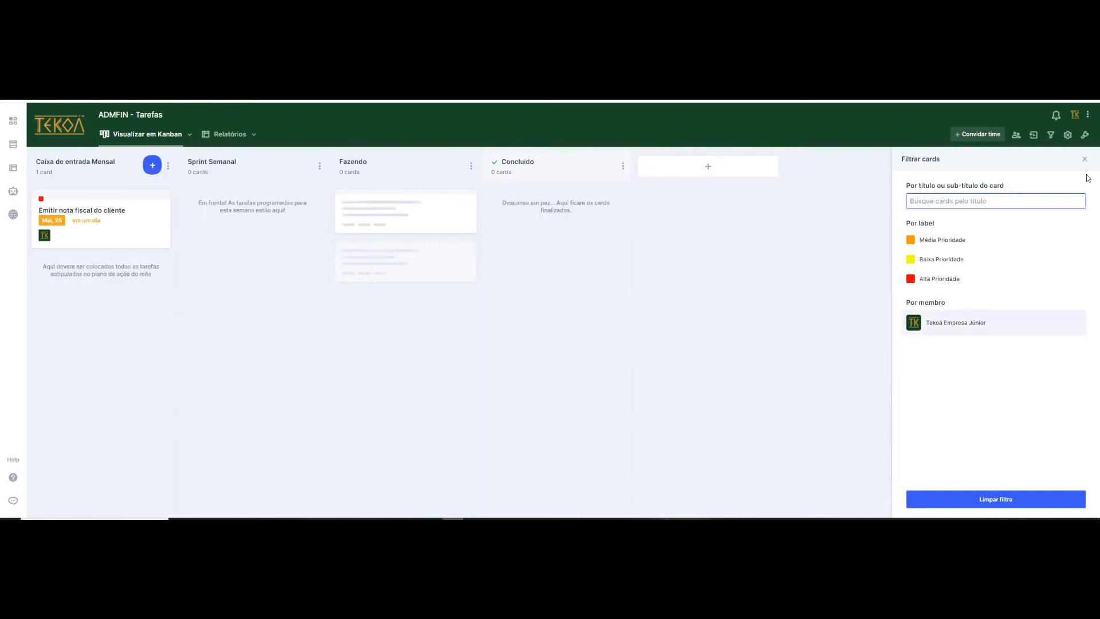
left_click(1086, 158)
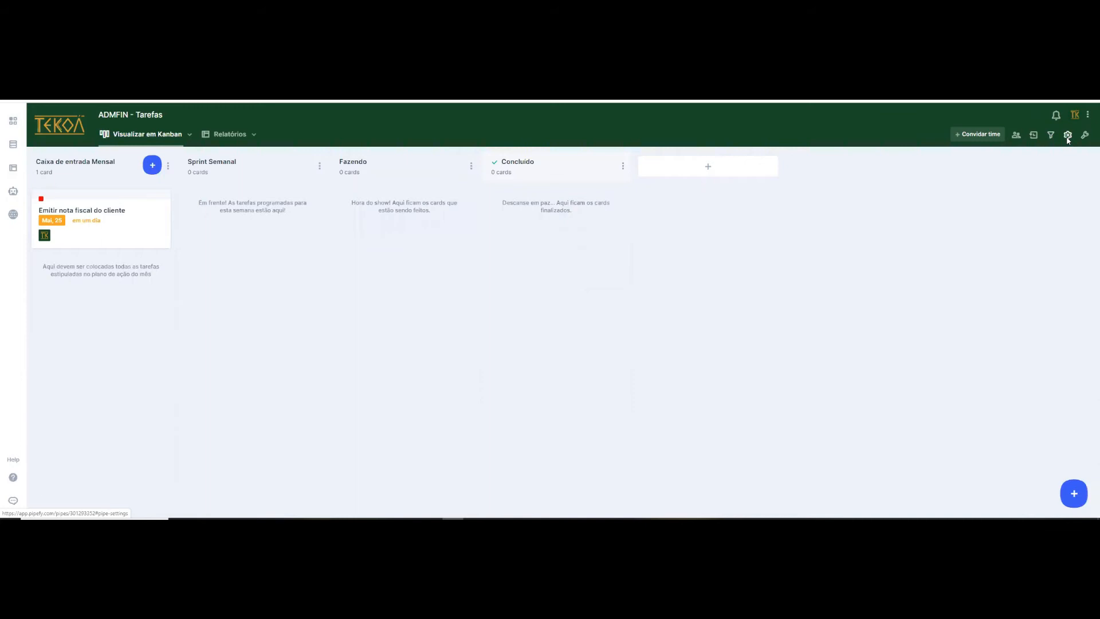
- Examine the ADMFIN - Tarefas pipe settings and the list of available pipe tools, closing both without changes
left_click(414, 121)
scroll(481, 268, "down", 3)
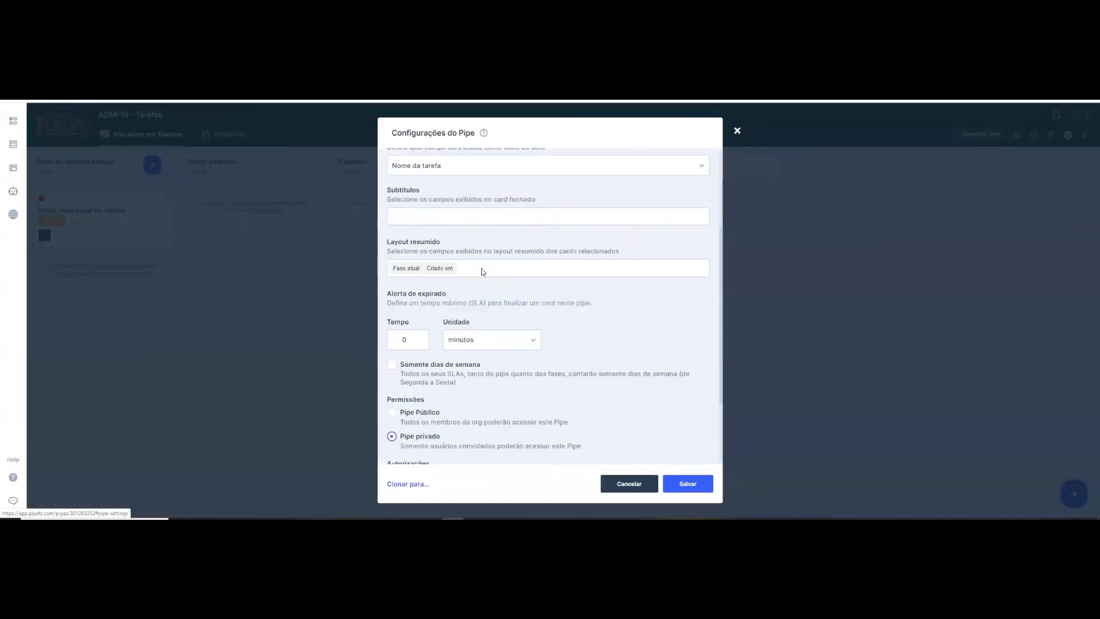
scroll(456, 183, "up", 3)
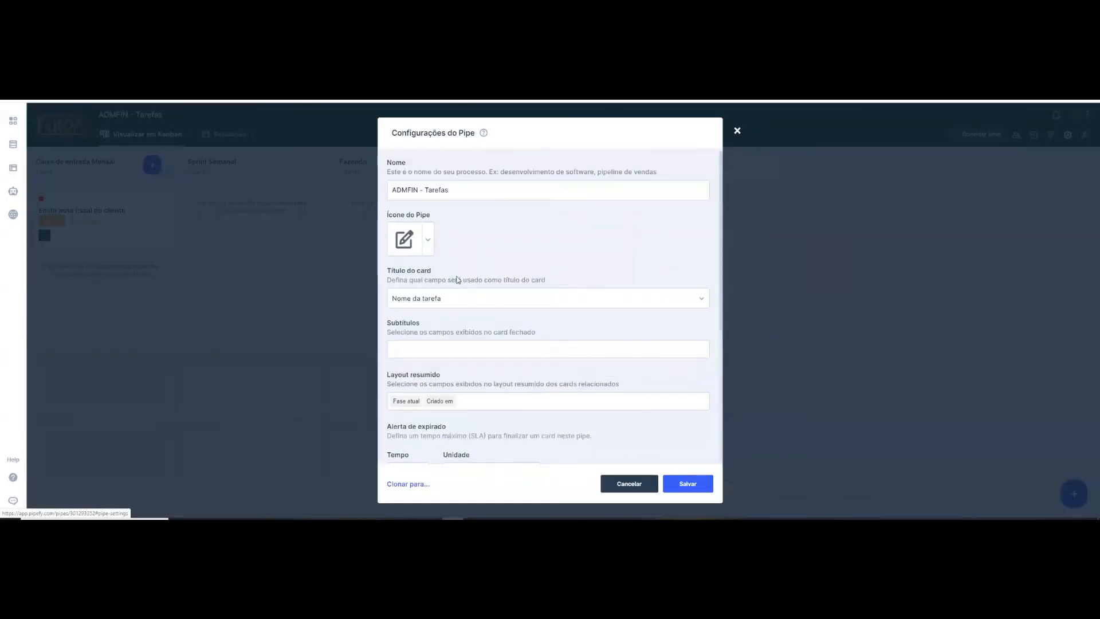
scroll(458, 280, "down", 2)
scroll(456, 303, "down", 3)
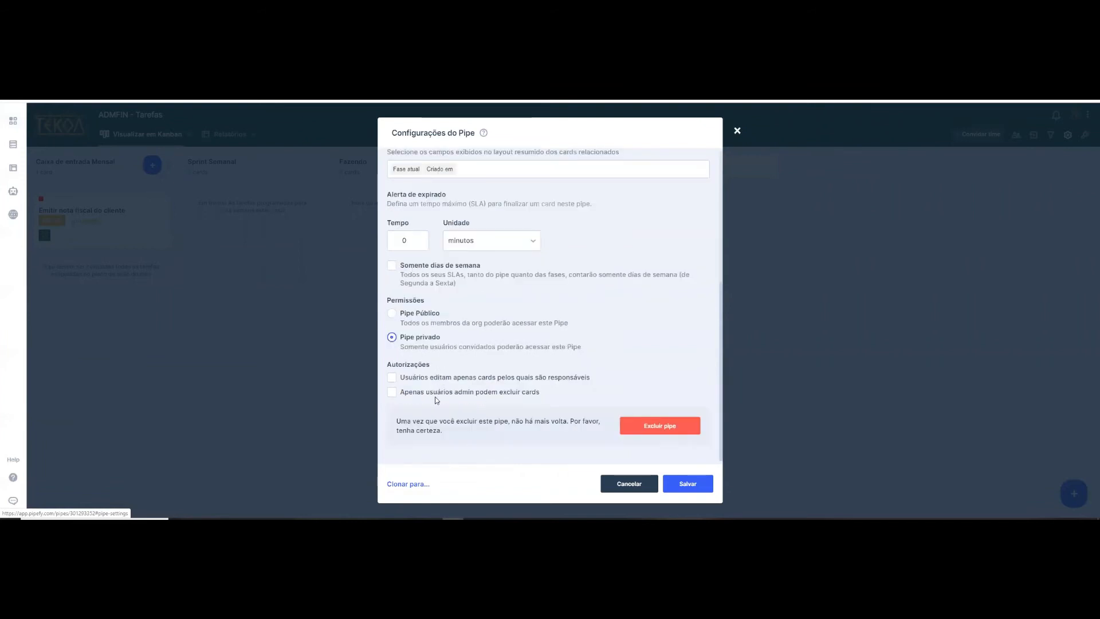
left_click(738, 133)
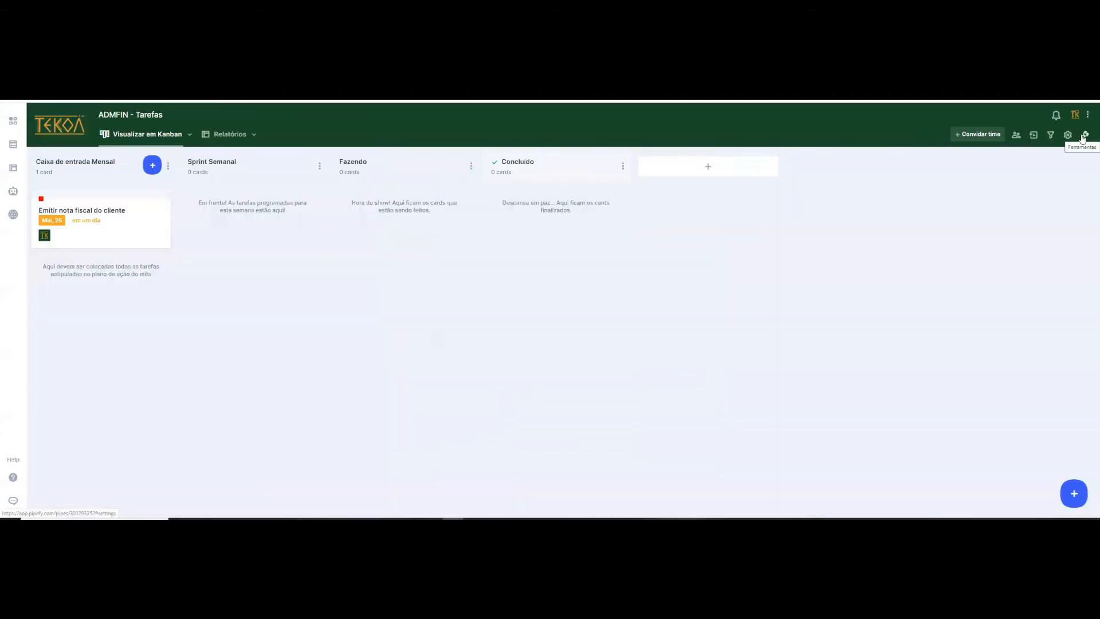
left_click(1084, 137)
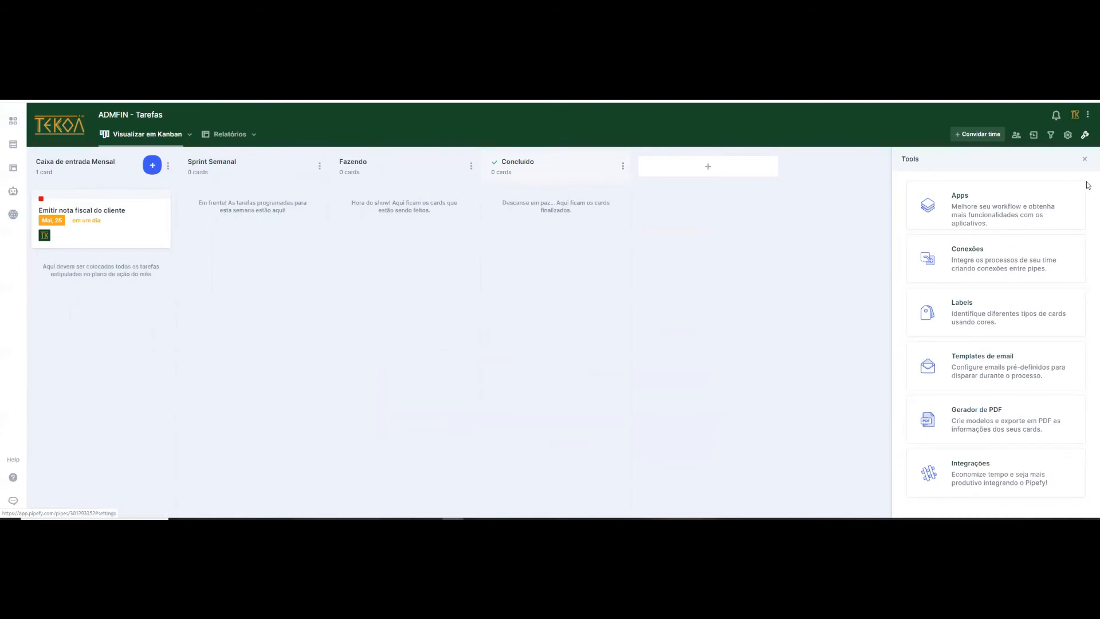
left_click(1083, 161)
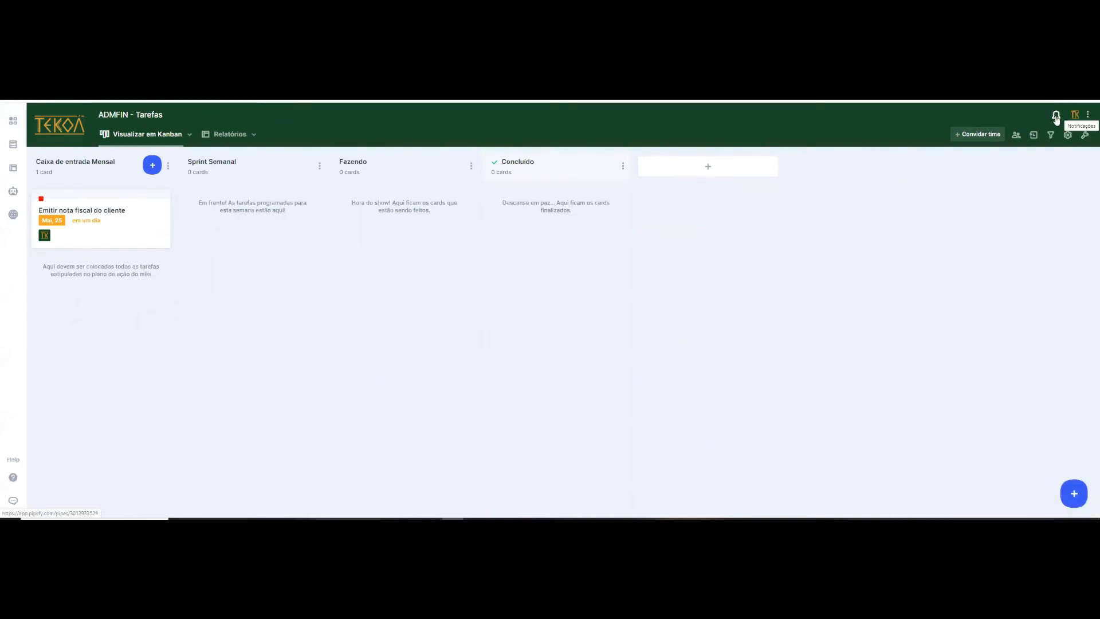
- View the notifications and the options of the account menu, and close them
left_click(1057, 117)
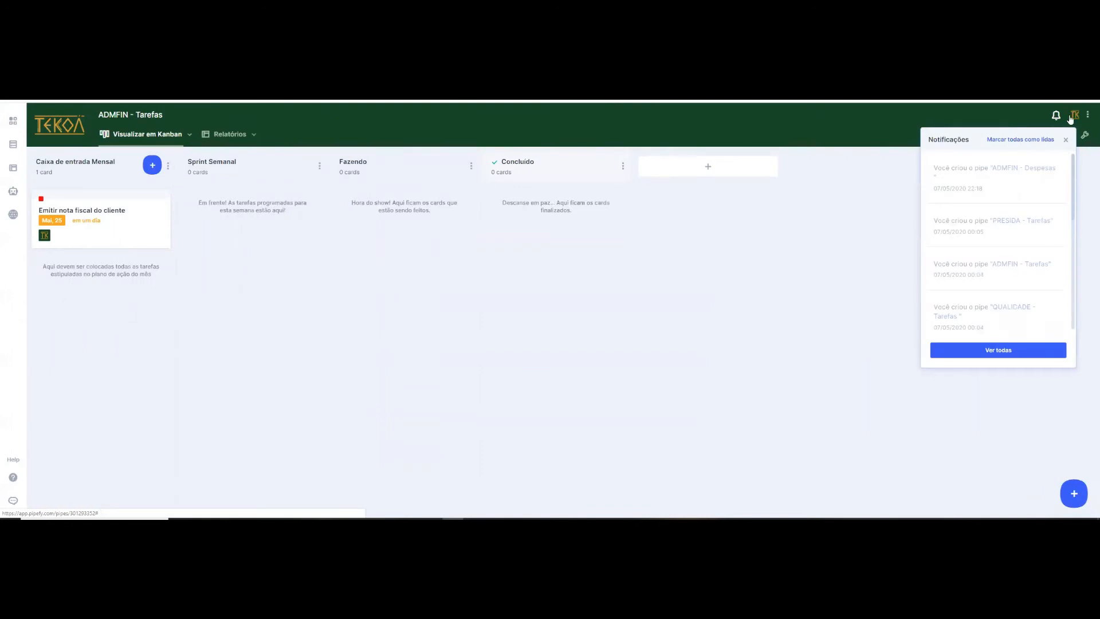
left_click(1082, 119)
left_click(1087, 116)
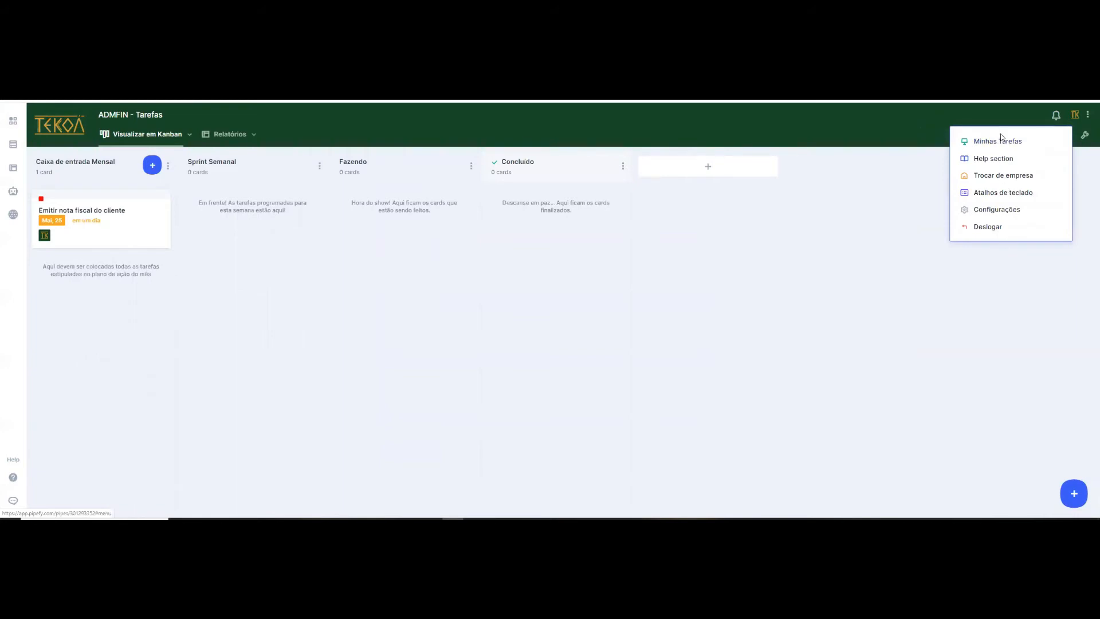
left_click(761, 219)
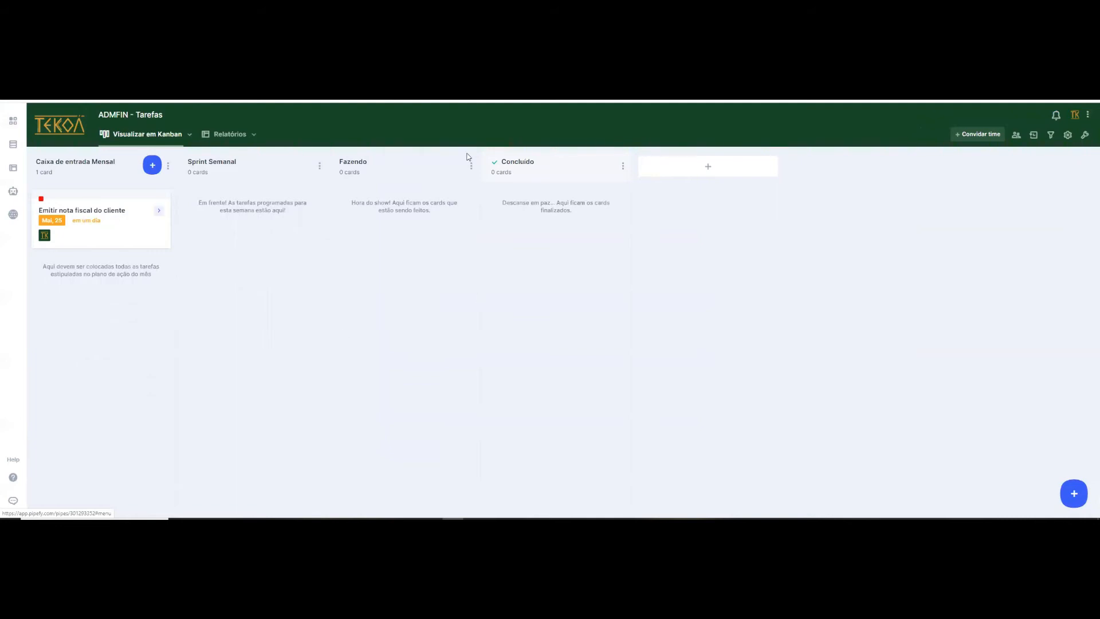
- View the new task form and the options menu of the "Emitir nota fiscal do cliente" card, without creating or deleting anything
left_click(1066, 503)
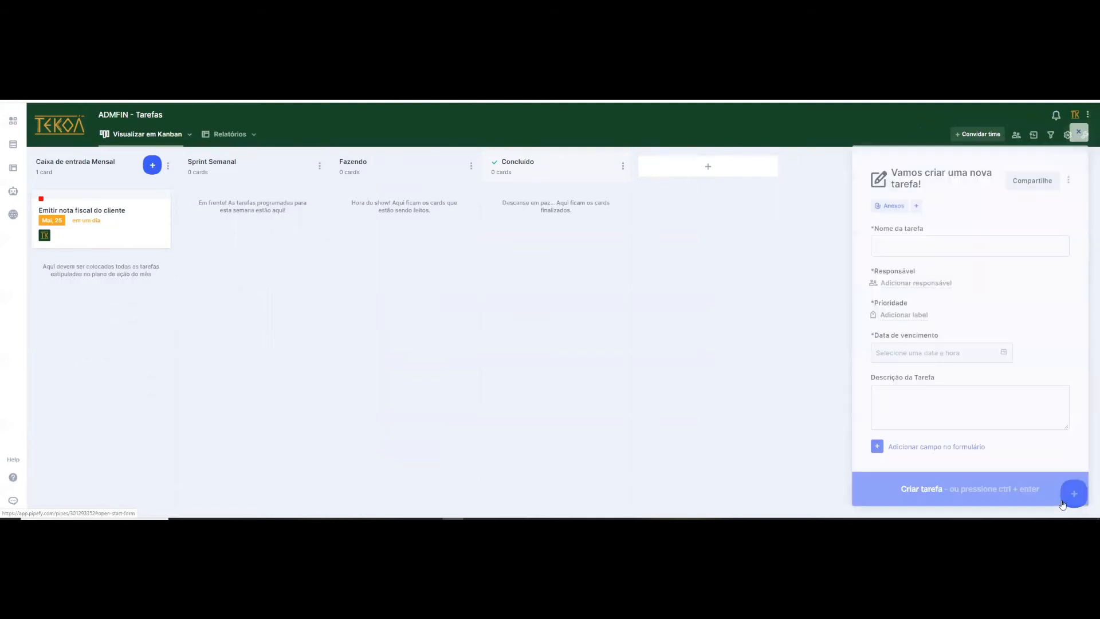
left_click(896, 243)
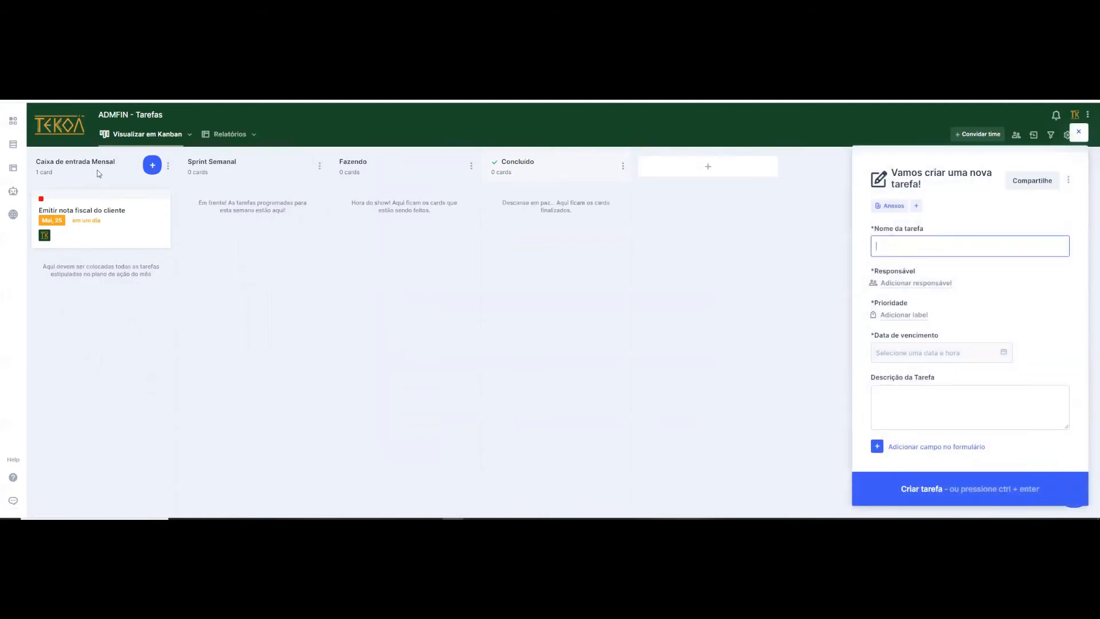
left_click(155, 235)
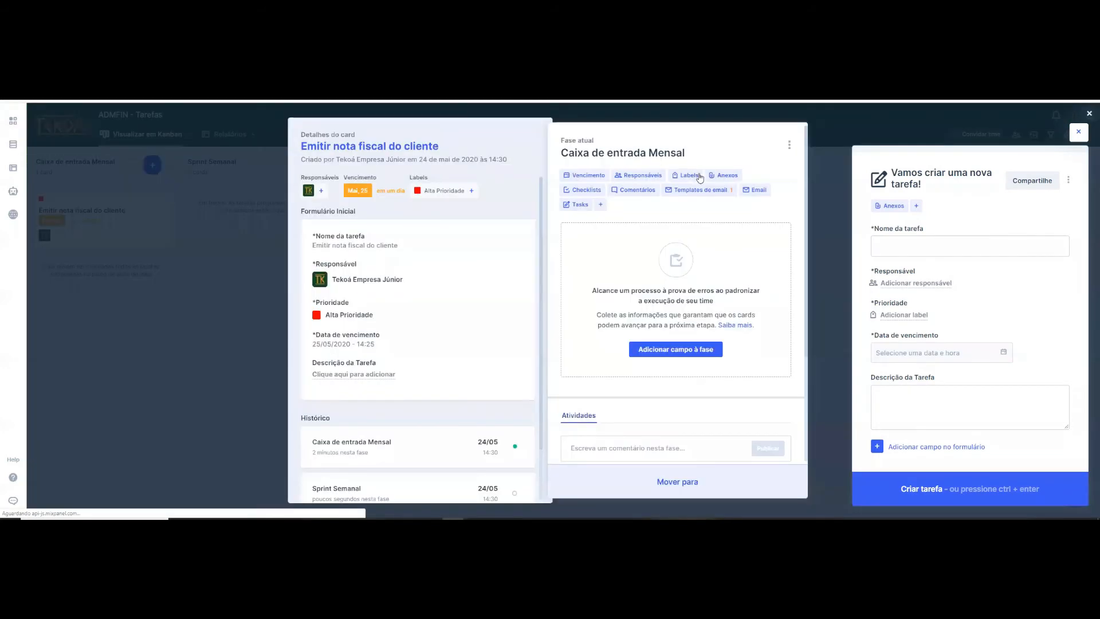
left_click(789, 147)
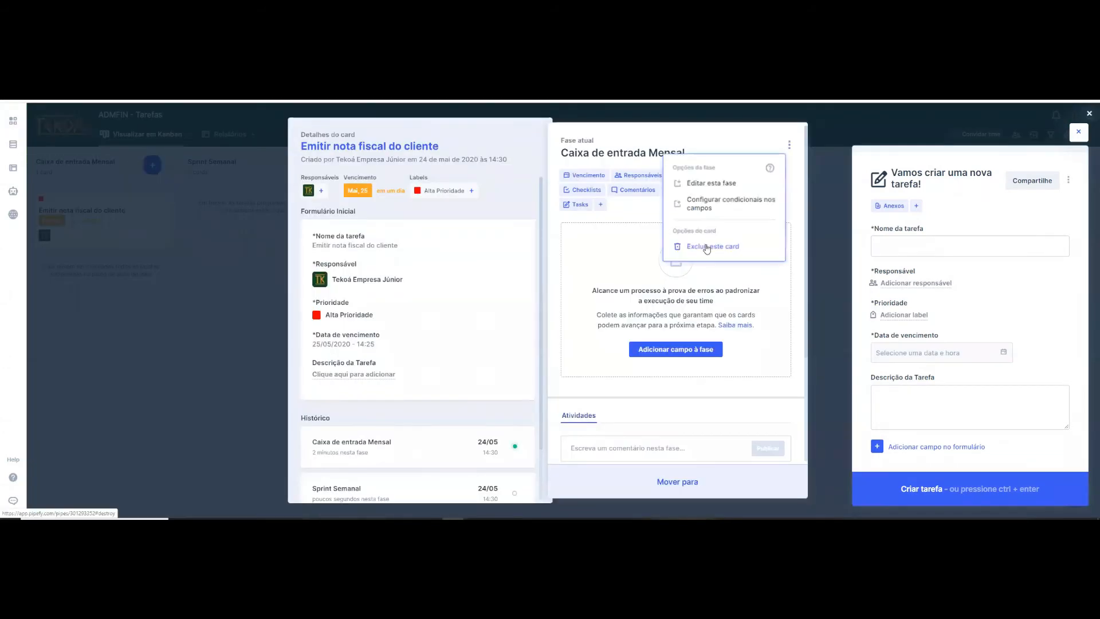
left_click(1085, 143)
left_click(1084, 141)
left_click(1071, 493)
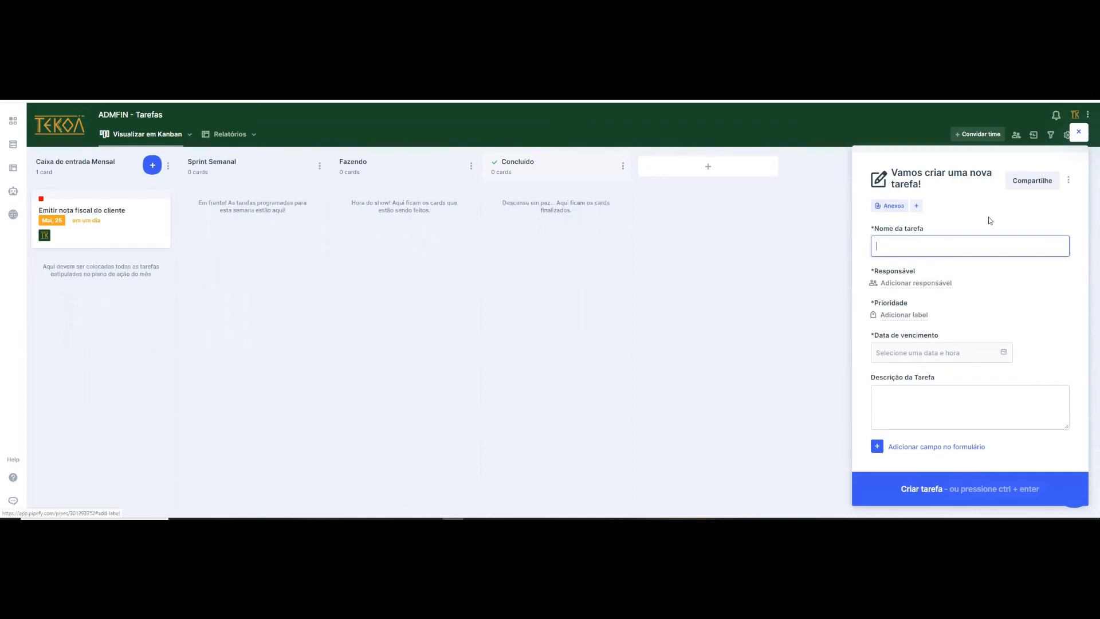
left_click(1084, 134)
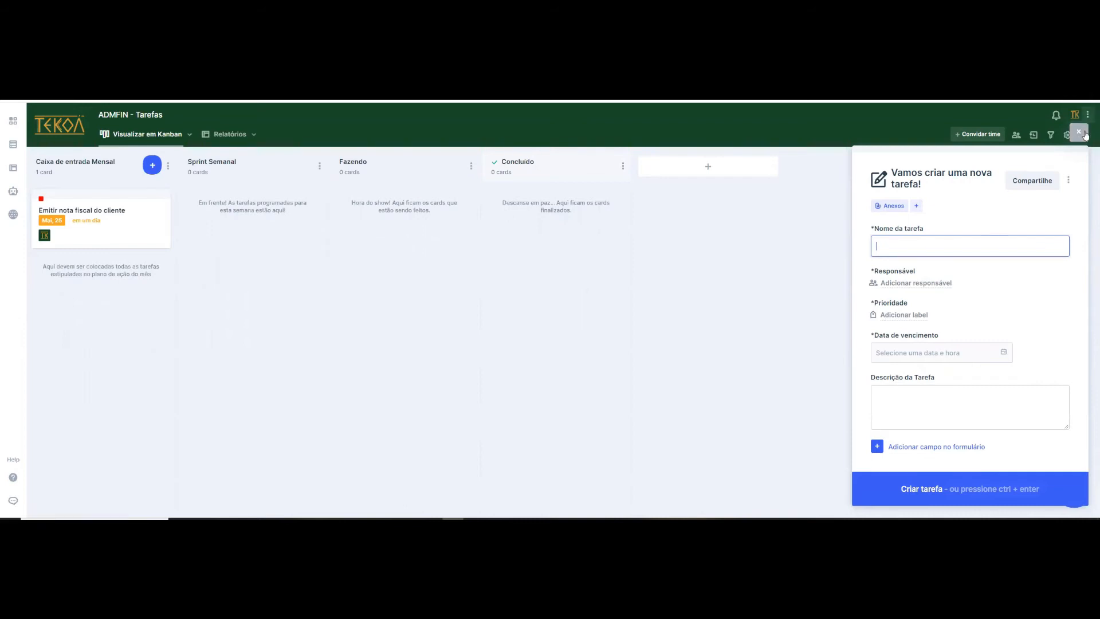
- Examine the "Emitir nota fiscal do cliente" card's details, phase history, activities and destination phases, and close the card without moving it
left_click(123, 215)
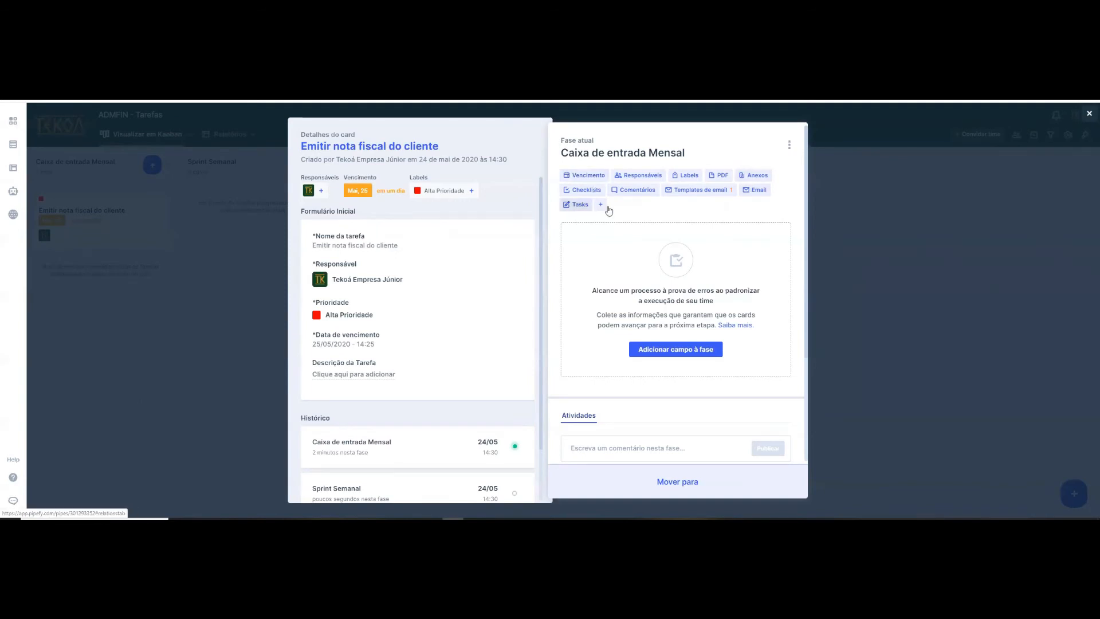
scroll(451, 352, "down", 1)
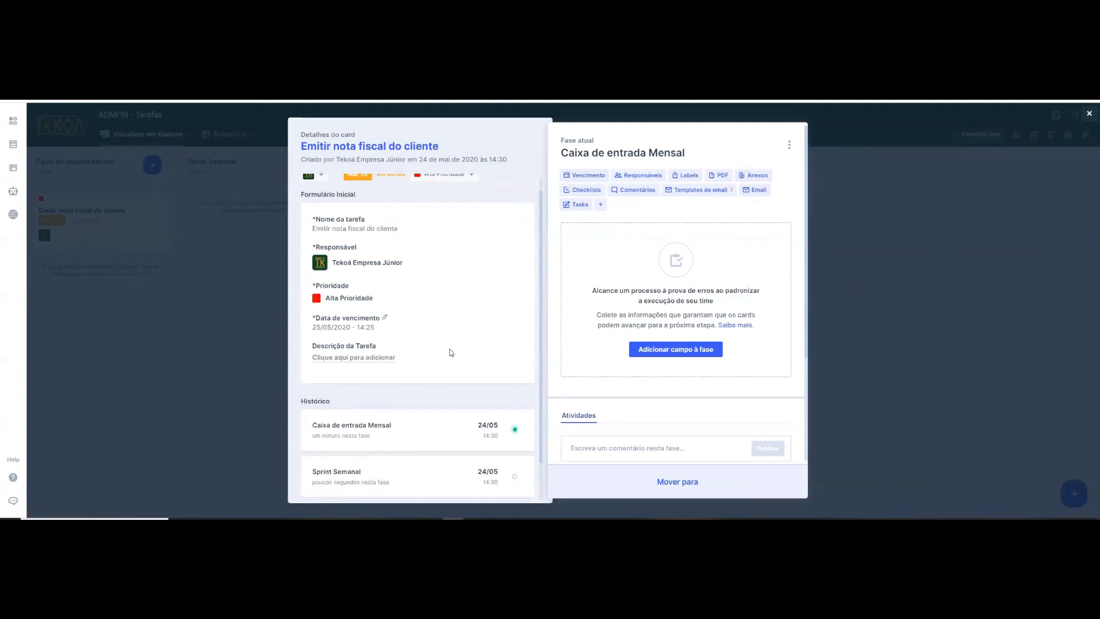
scroll(430, 421, "down", 2)
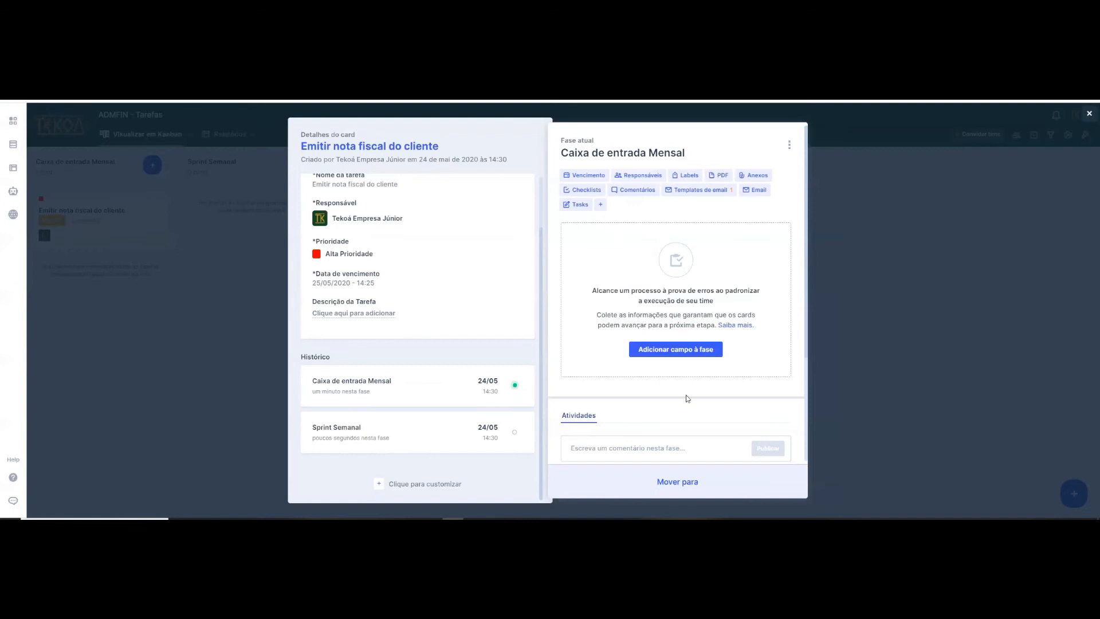
scroll(596, 295, "down", 3)
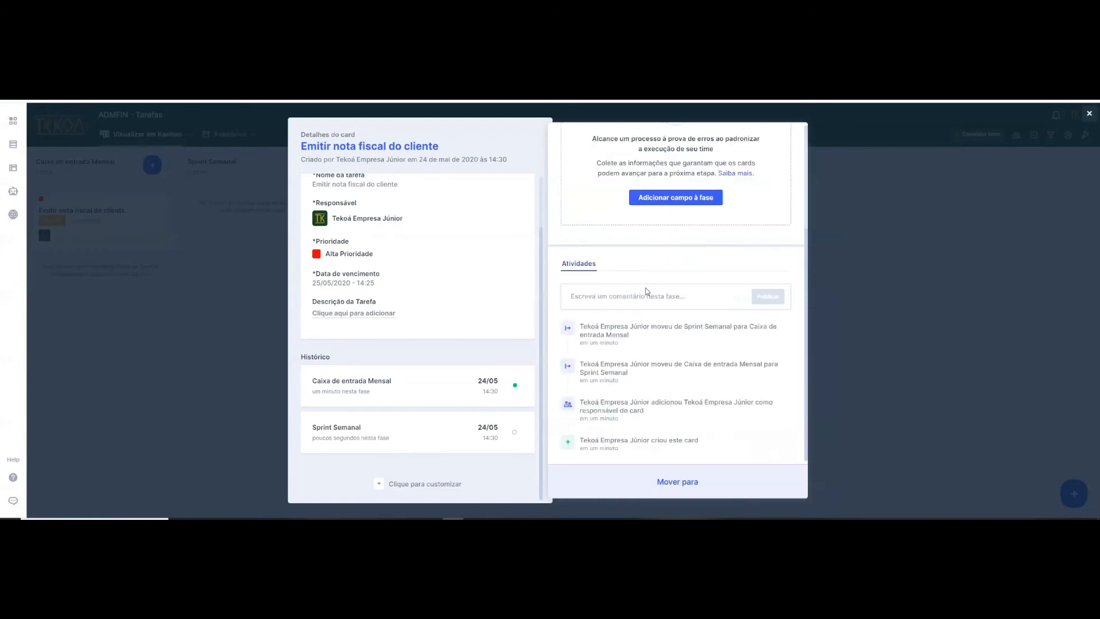
left_click(681, 480)
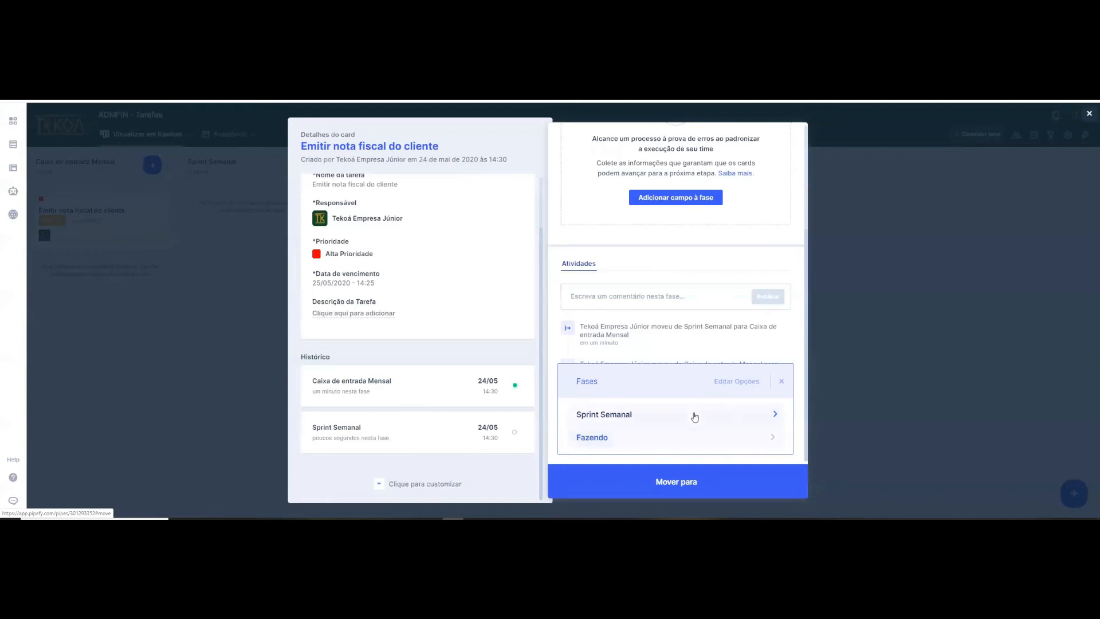
scroll(682, 309, "up", 3)
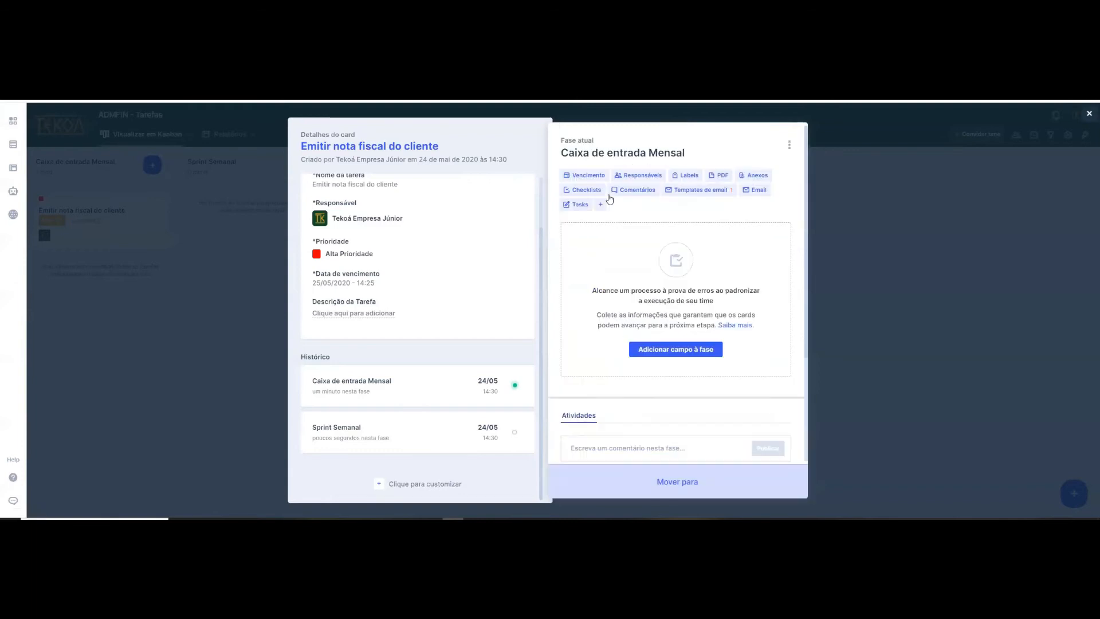
left_click(859, 188)
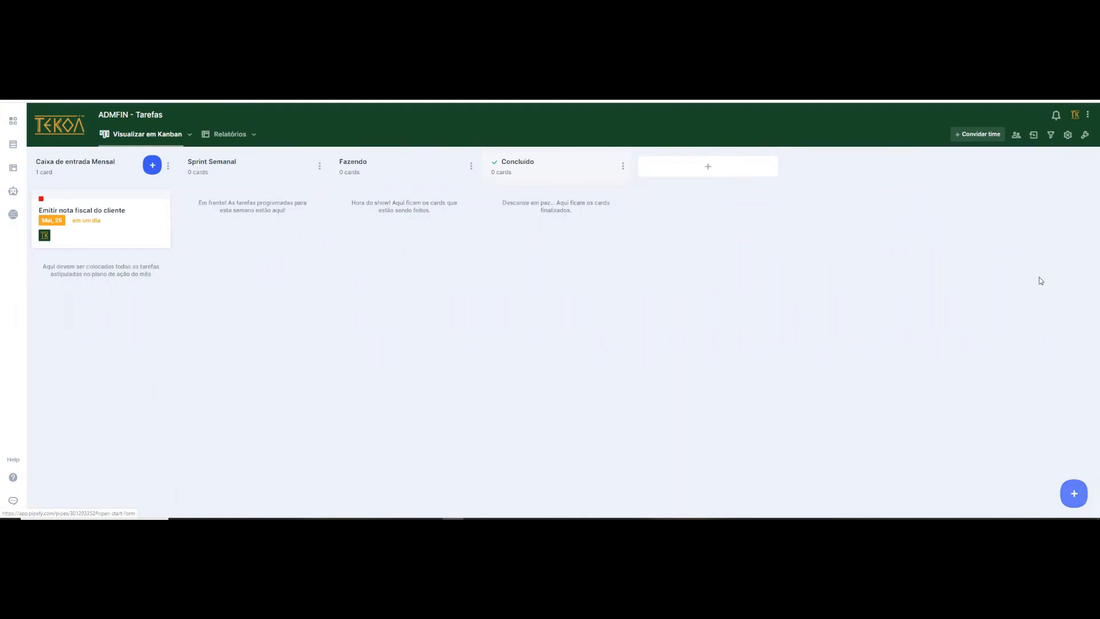
- Open the start form for editing from the new task form's options and examine its fields and advanced options
left_click(1068, 181)
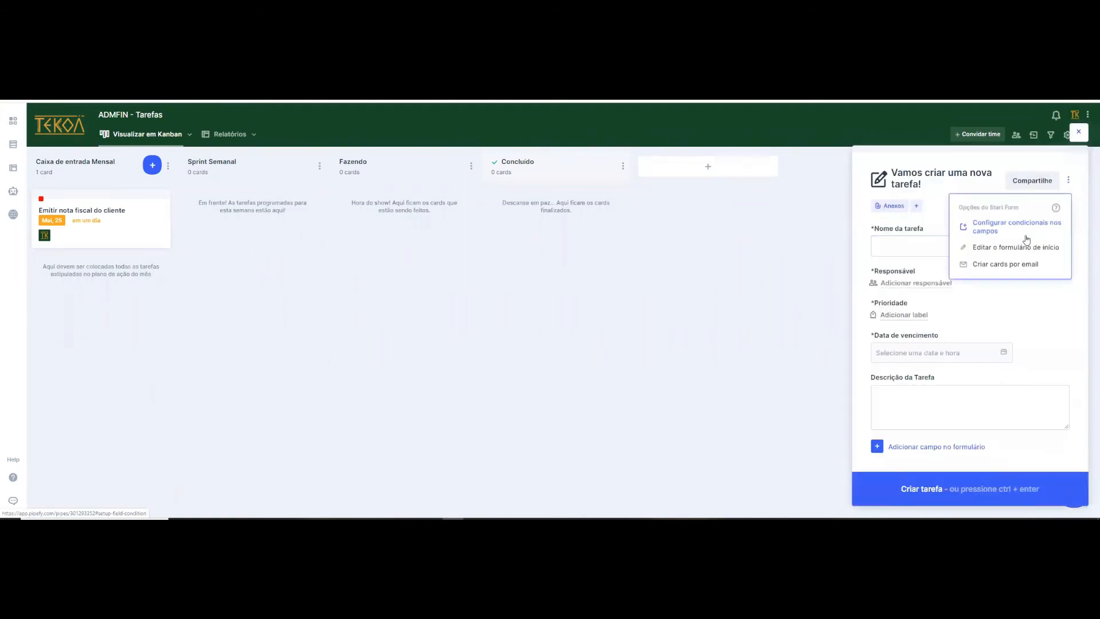
left_click(1018, 248)
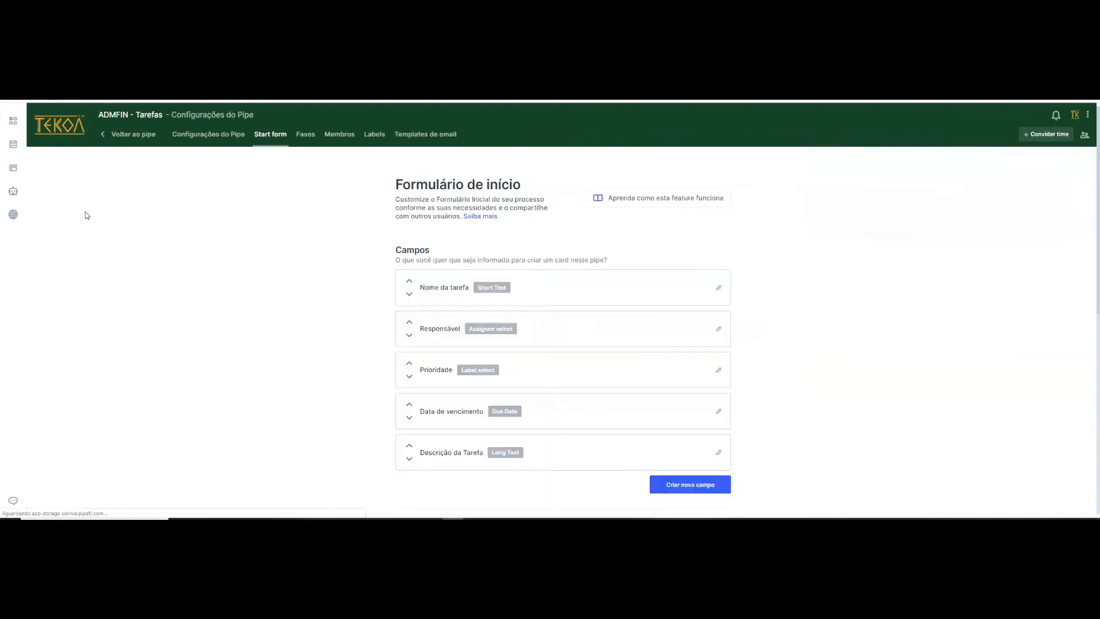
left_click(449, 134)
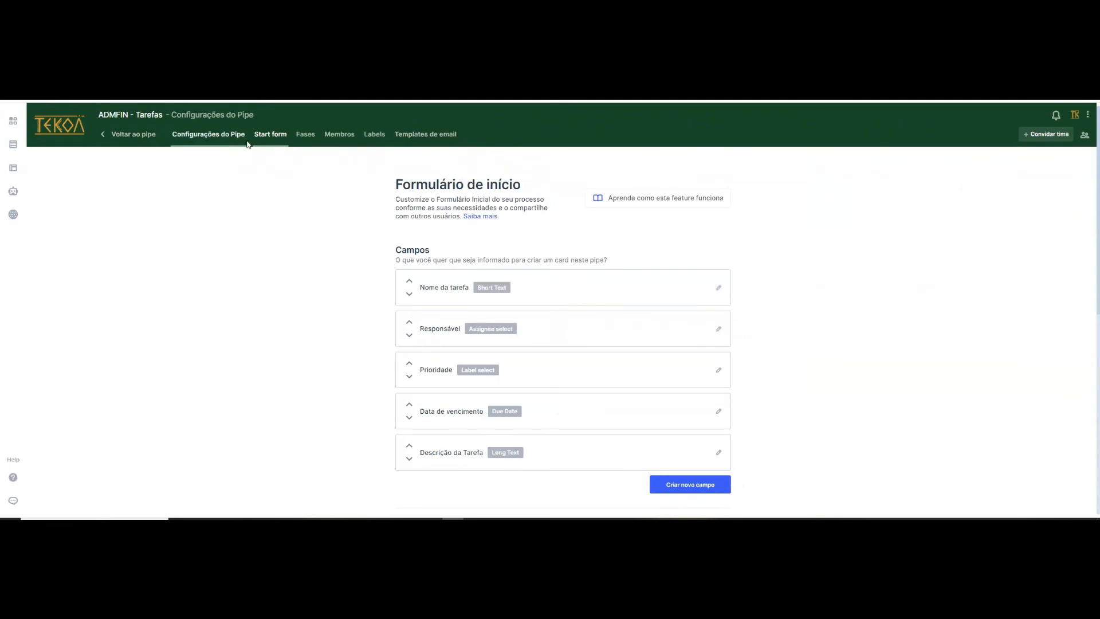
scroll(550, 192, "down", 1)
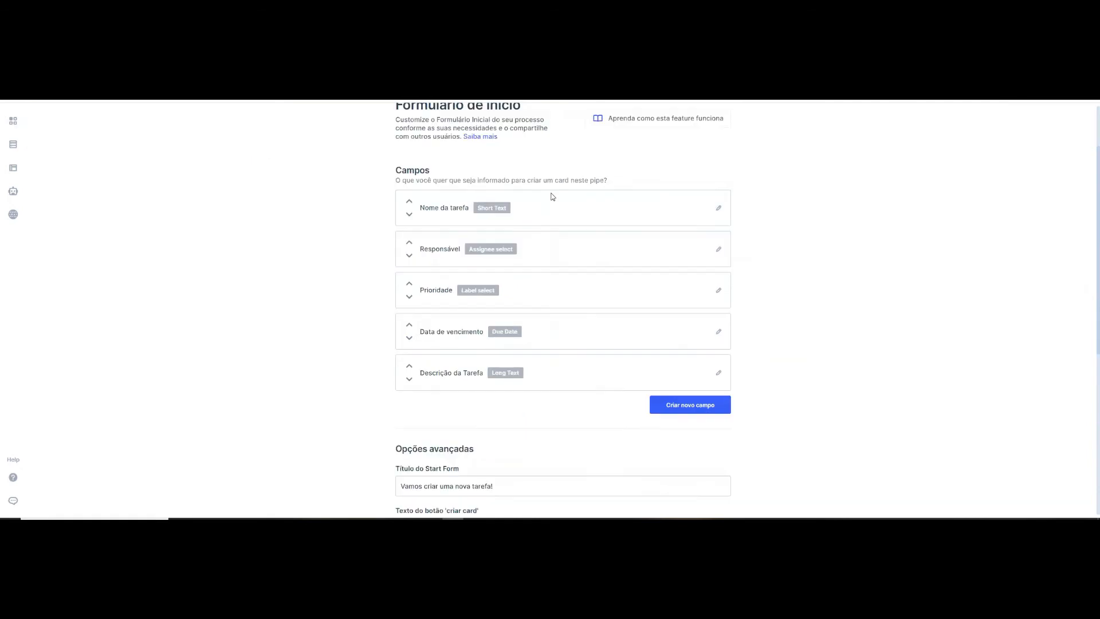
scroll(589, 457, "up", 1)
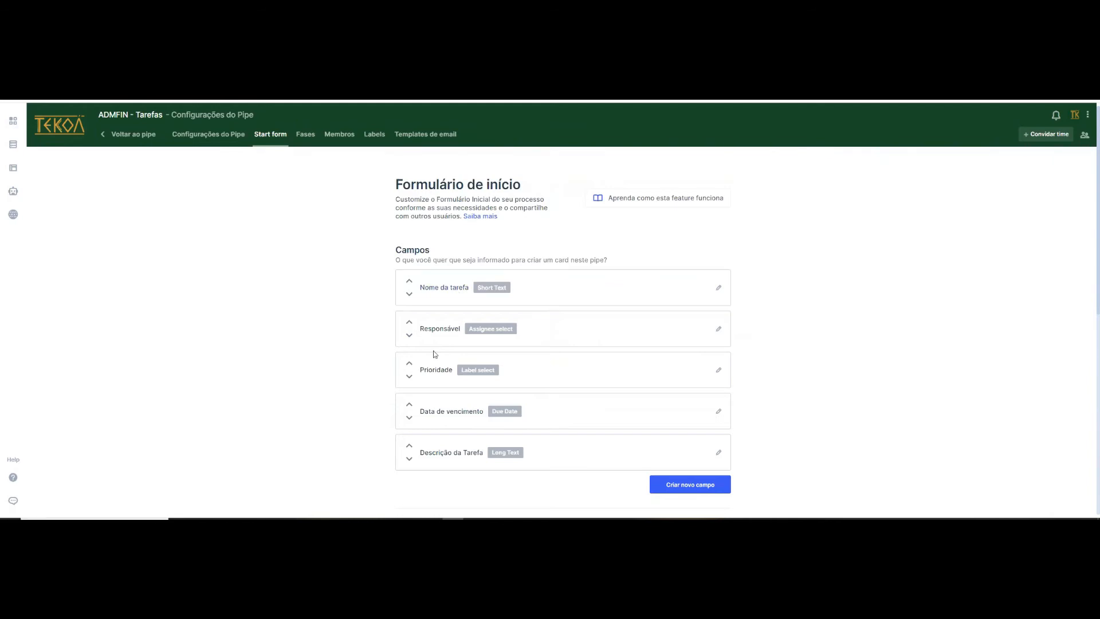
scroll(516, 349, "down", 1)
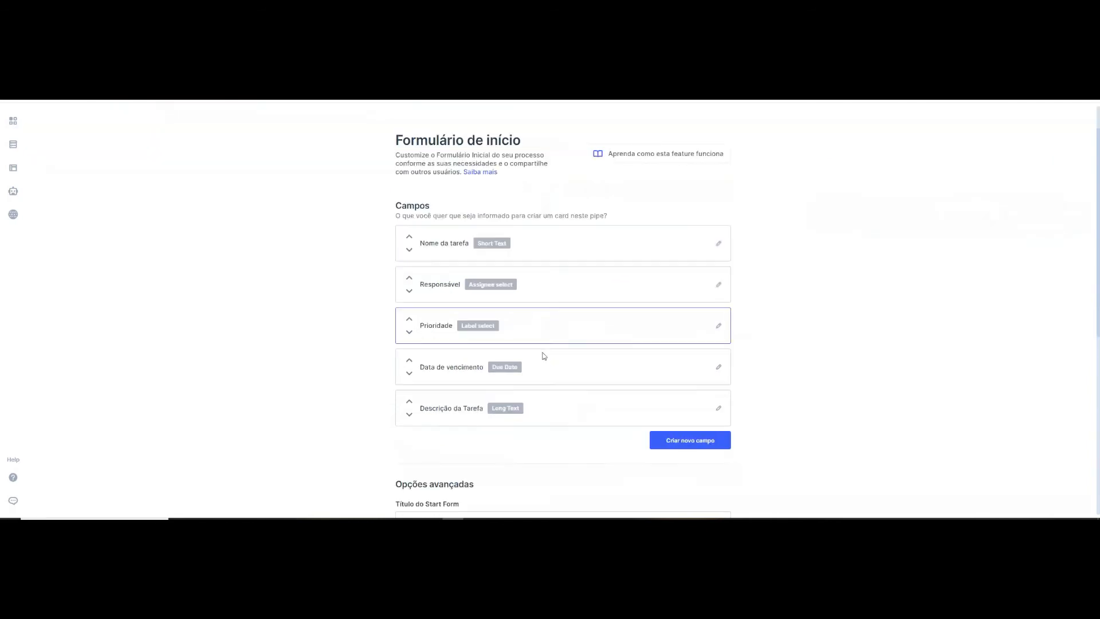
- Open a blank new field for the start form and examine its settings, leaving without creating it
left_click(703, 448)
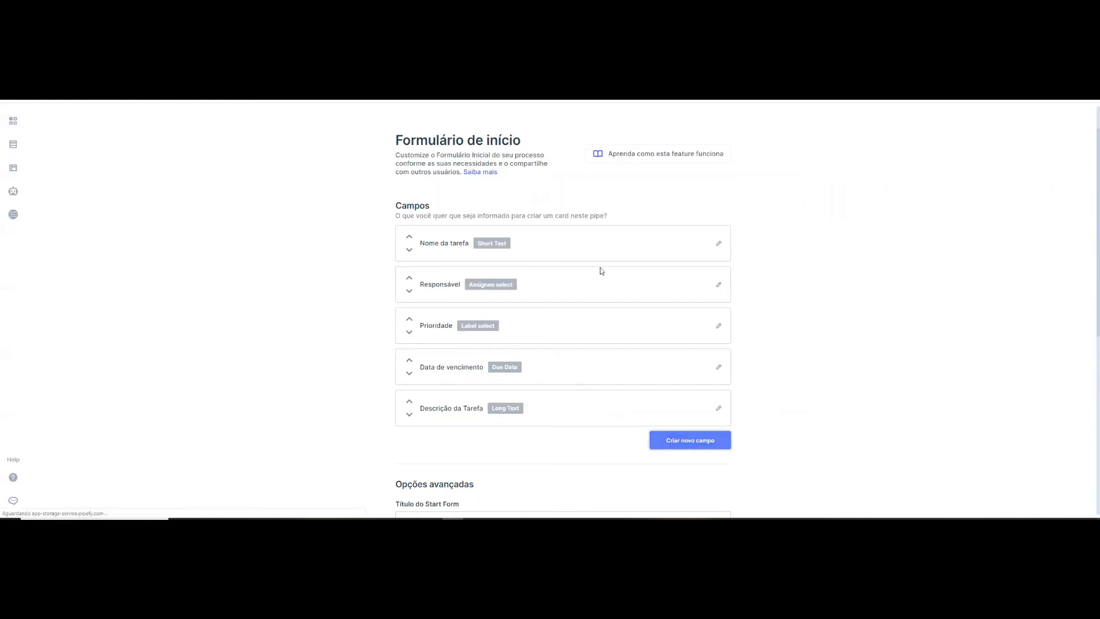
scroll(126, 132, "down", 4)
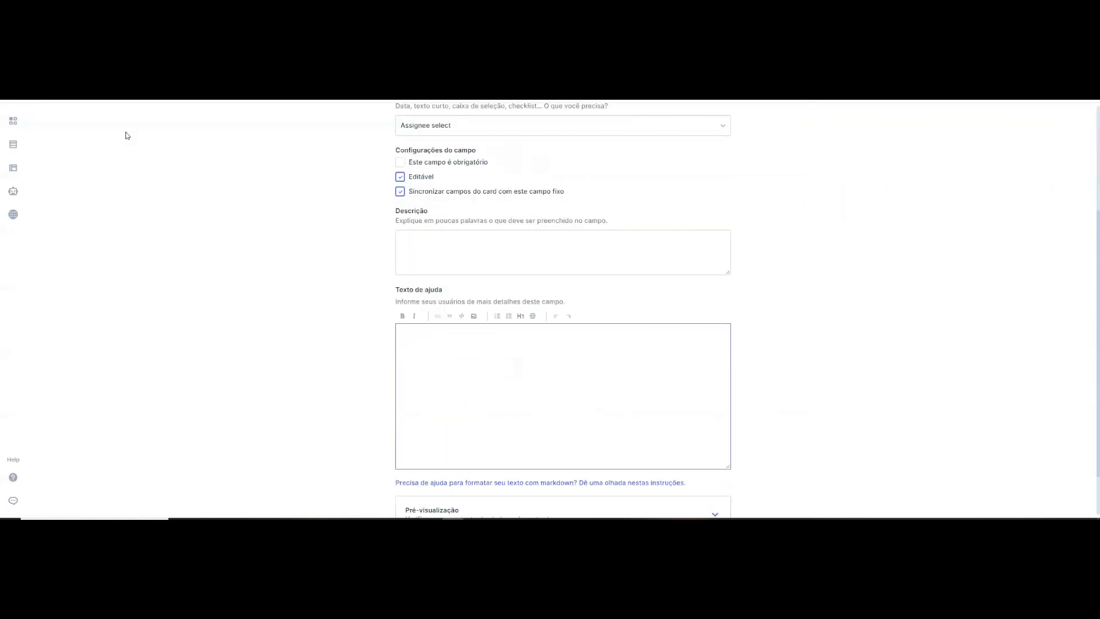
scroll(246, 186, "up", 4)
left_click(273, 137)
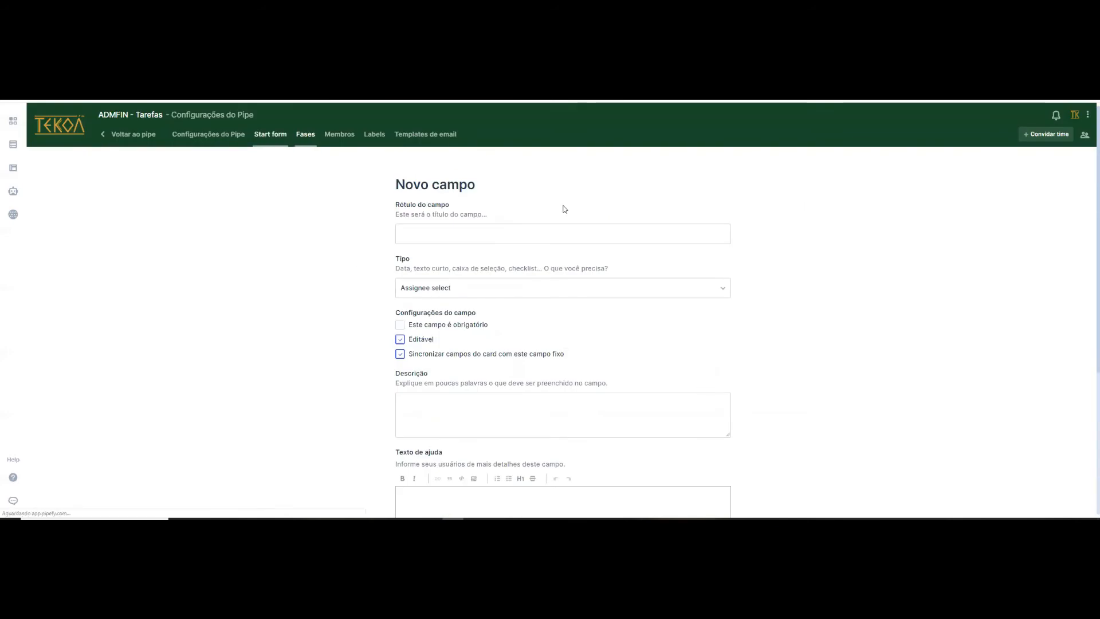
- Examine the pipe's phases, members, labels and email templates settings, and return to the ADMFIN - Tarefas board
left_click(308, 138)
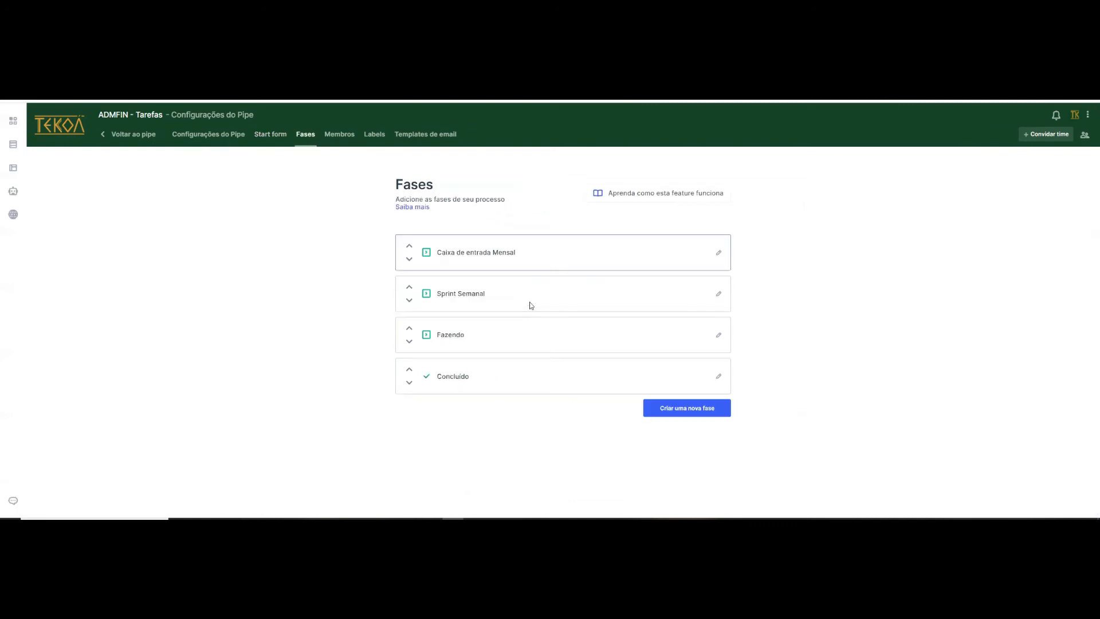
left_click(342, 137)
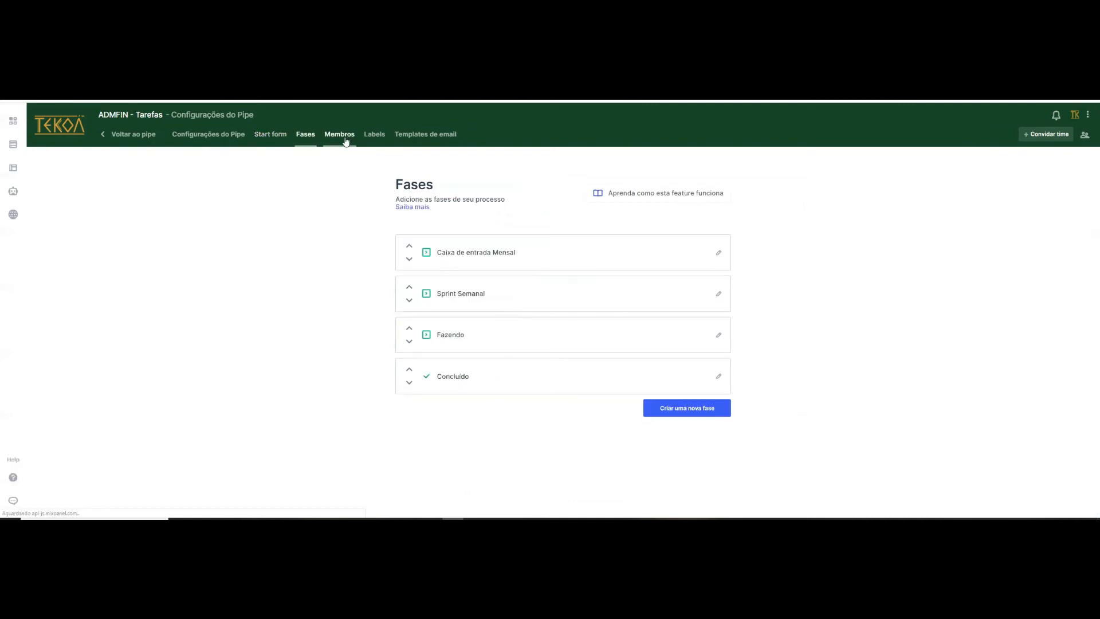
left_click(375, 137)
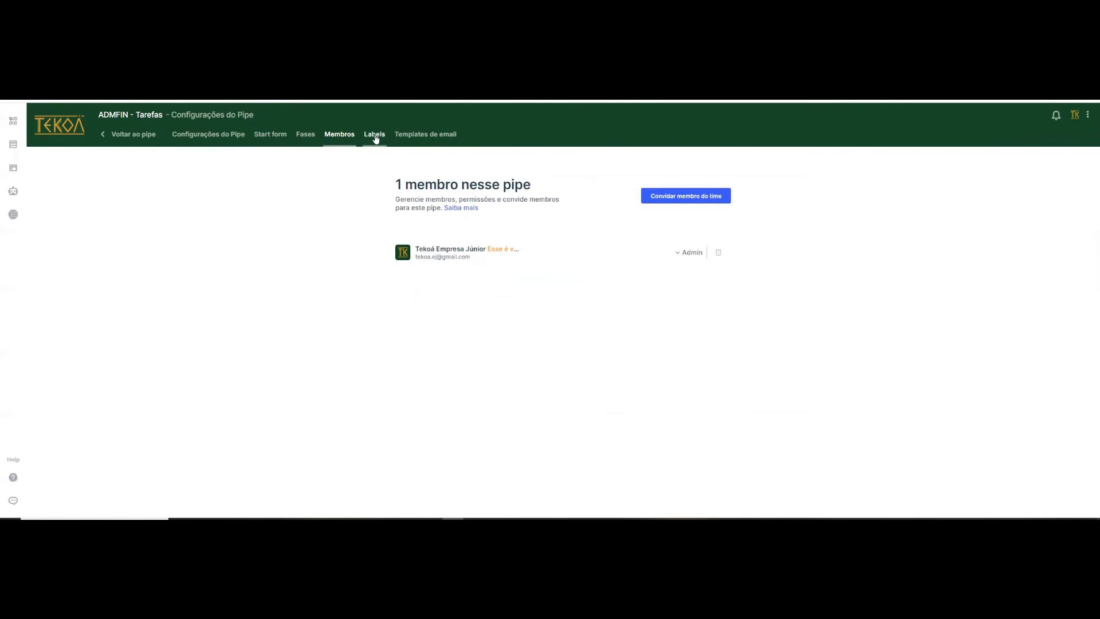
left_click(434, 135)
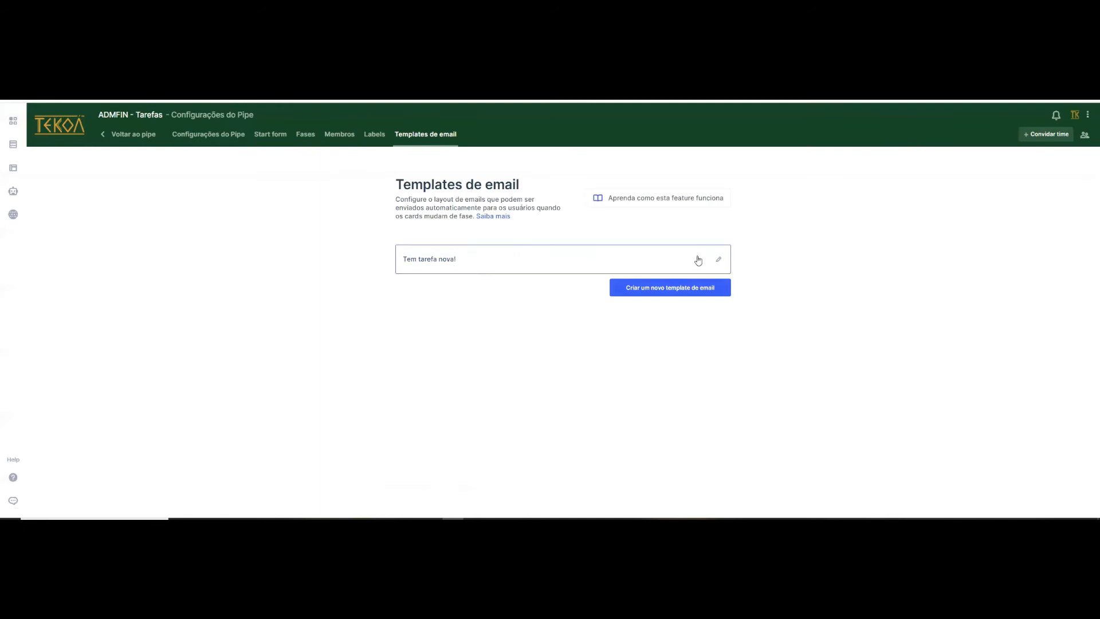
left_click(137, 140)
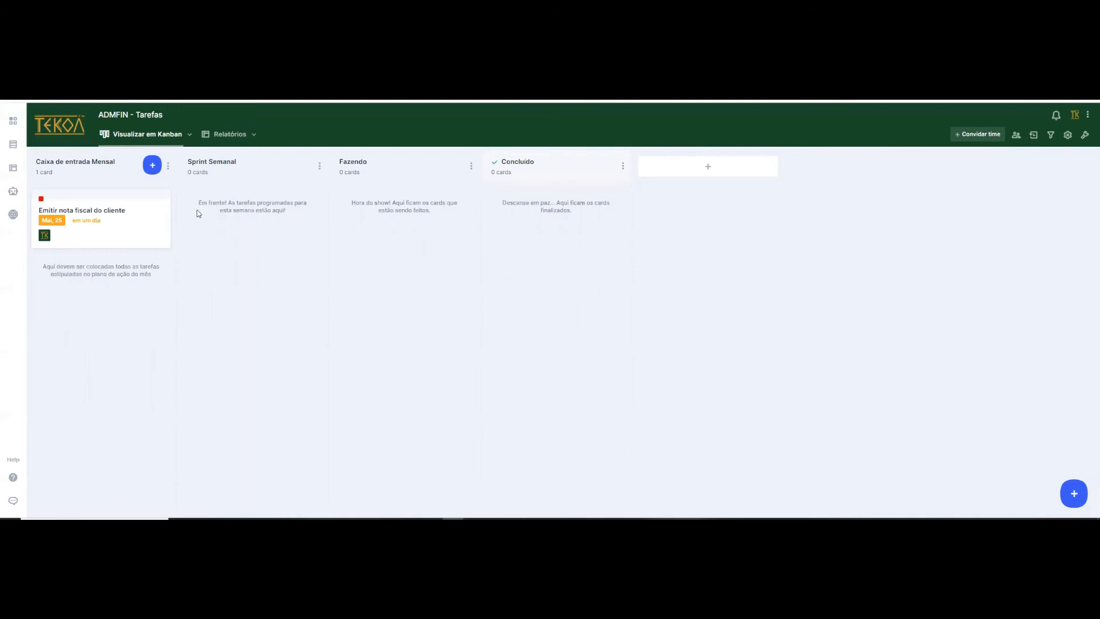
- Open the GDP - Pesquisa de Satisfação dos Membros pipe, examine its survey form questions, and return to the company's pipe list without submitting
left_click(60, 138)
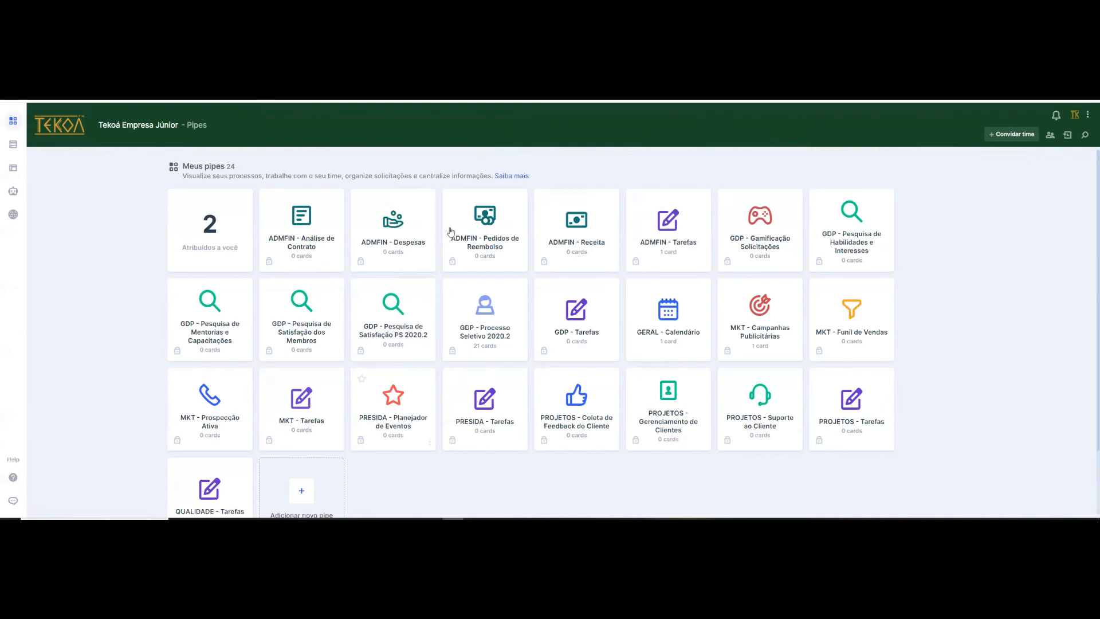
left_click(305, 307)
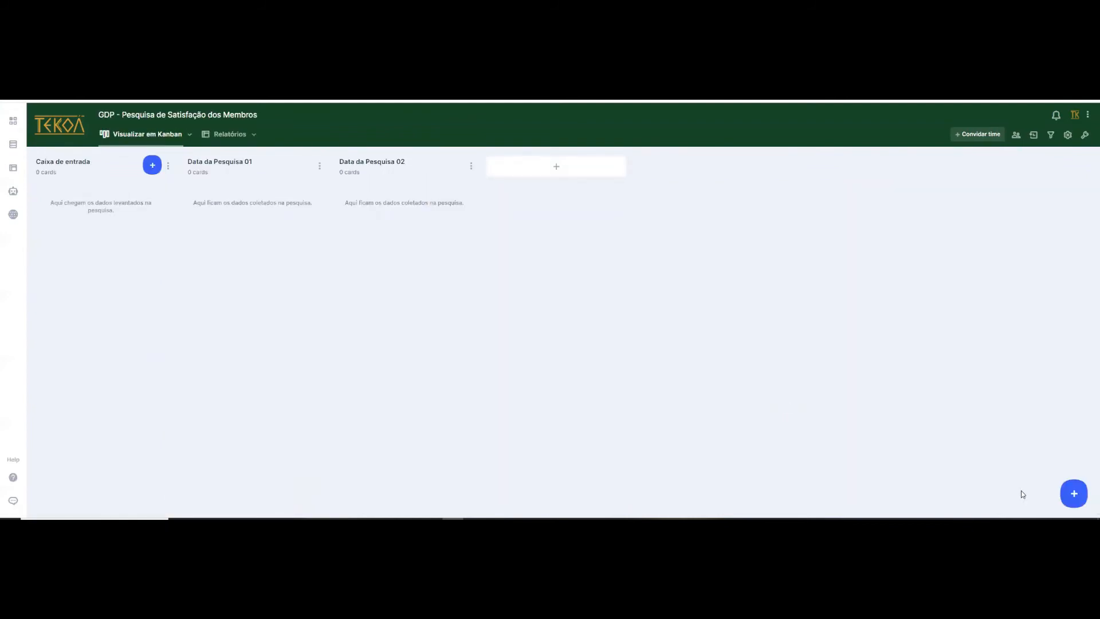
left_click(1074, 494)
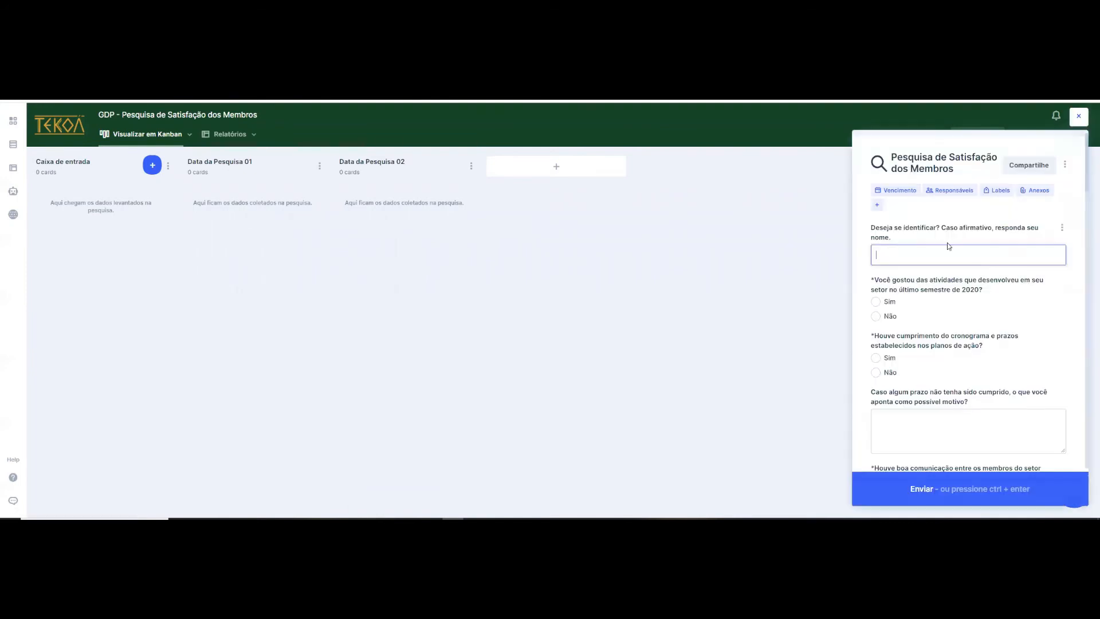
scroll(939, 366, "down", 1)
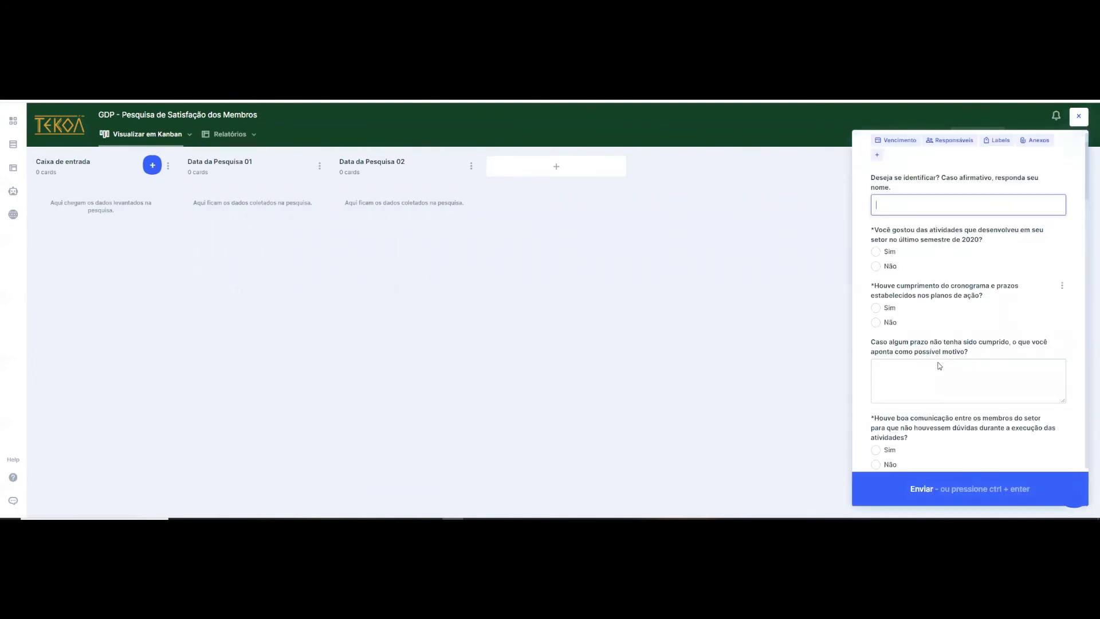
scroll(973, 398, "down", 2)
scroll(995, 348, "down", 3)
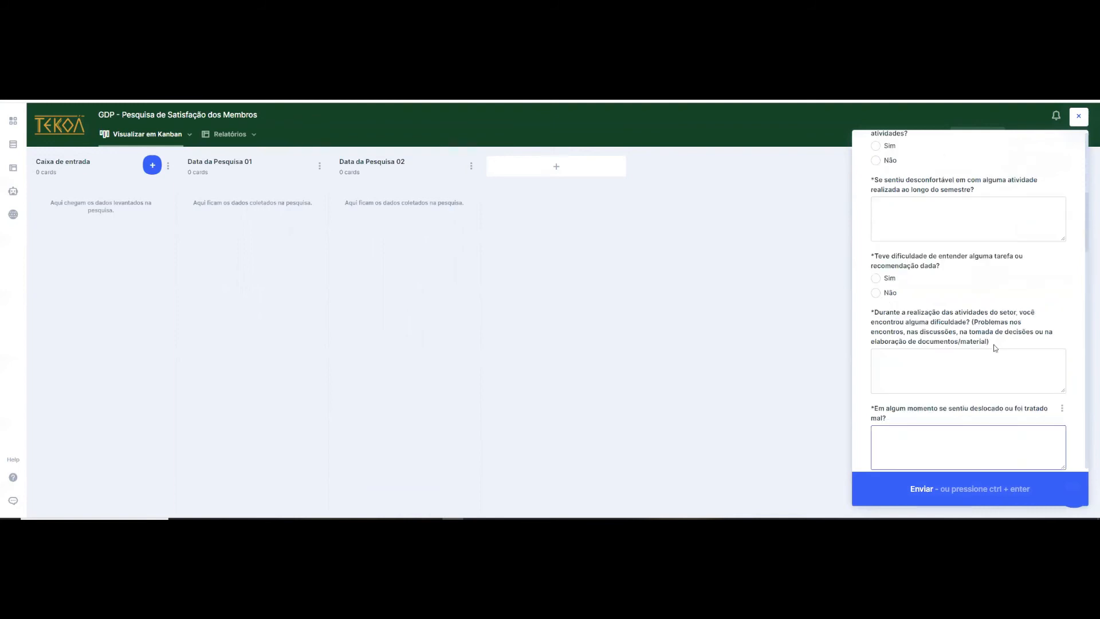
scroll(932, 278, "up", 1)
left_click(152, 165)
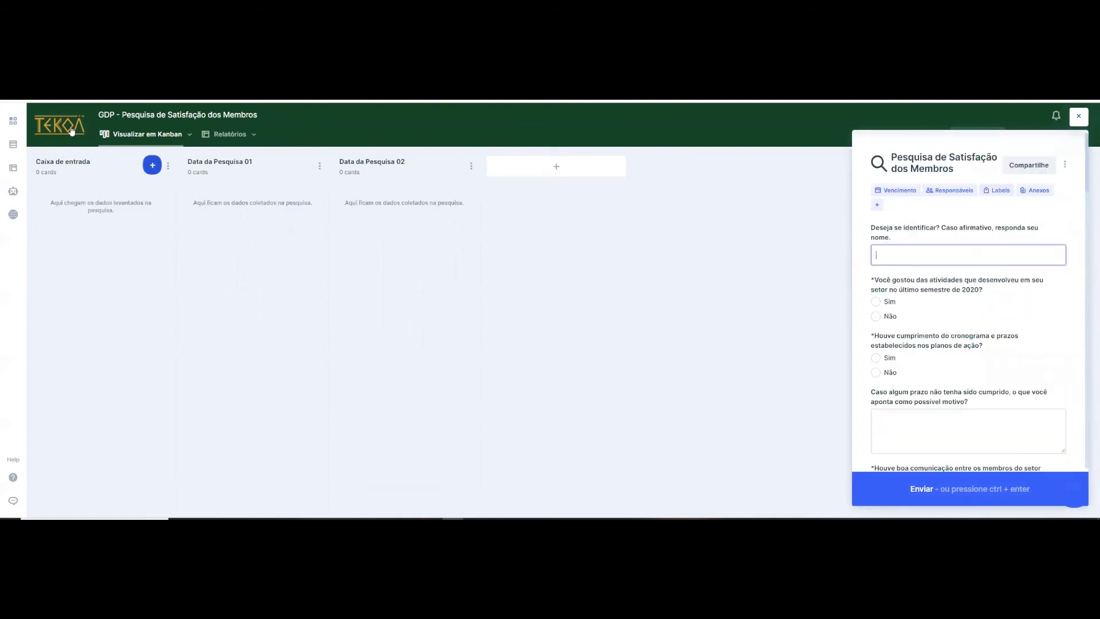
left_click(72, 131)
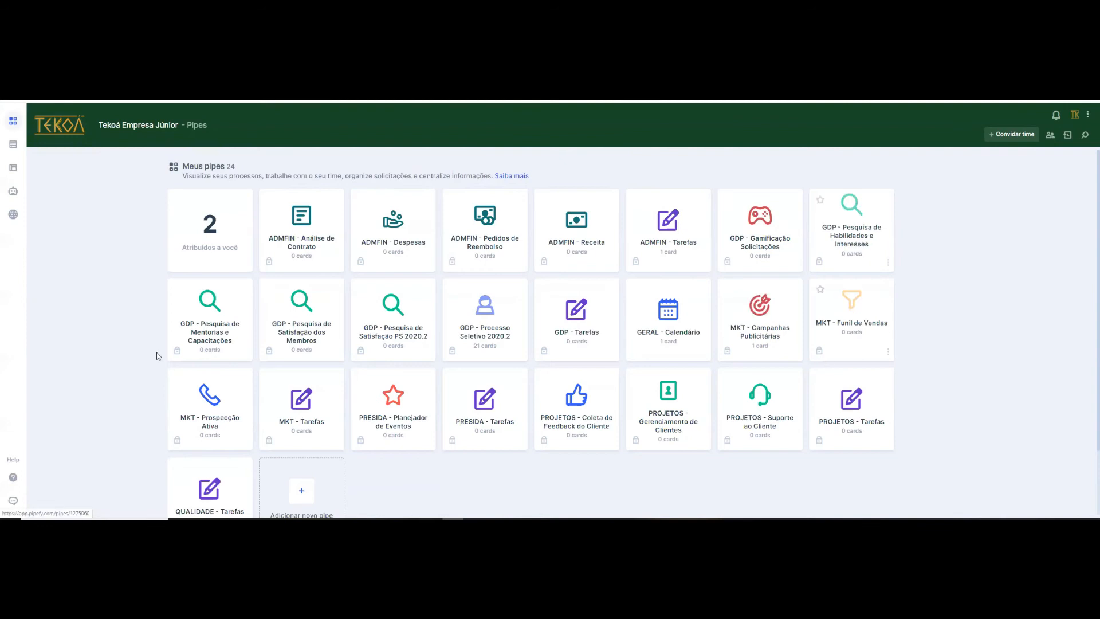
- Create a new pipe from scratch named "Teste"
scroll(264, 408, "down", 2)
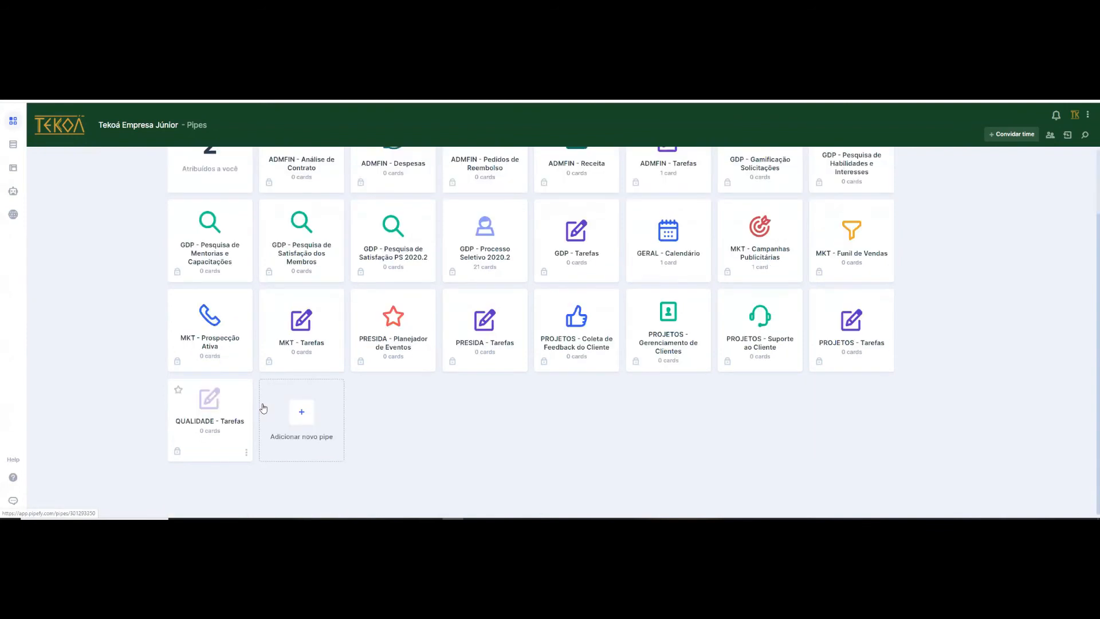
left_click(302, 413)
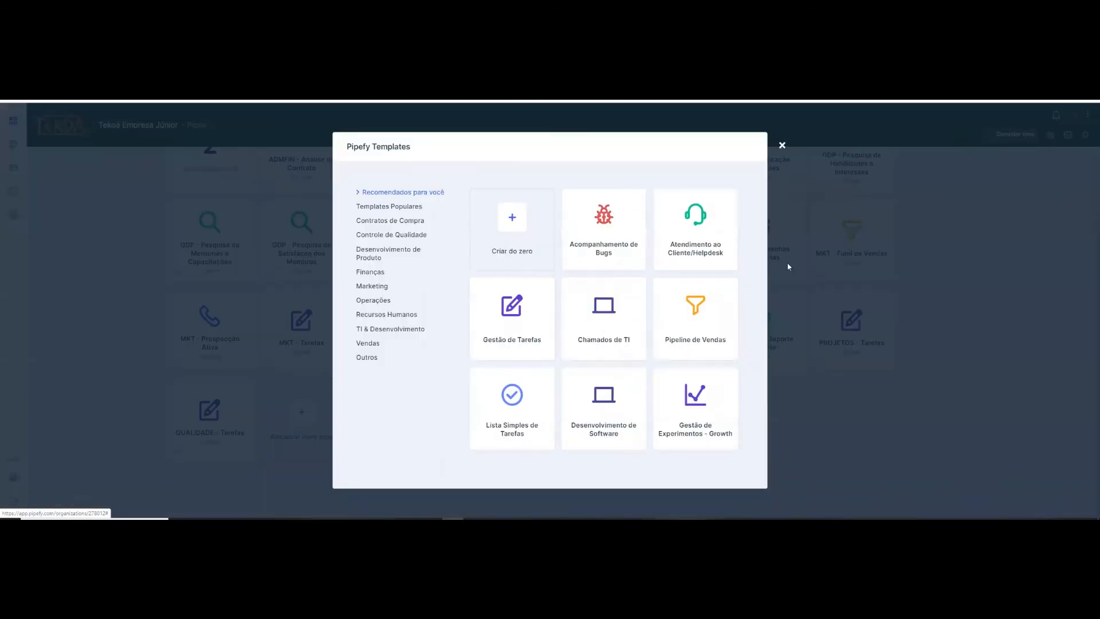
left_click(300, 414)
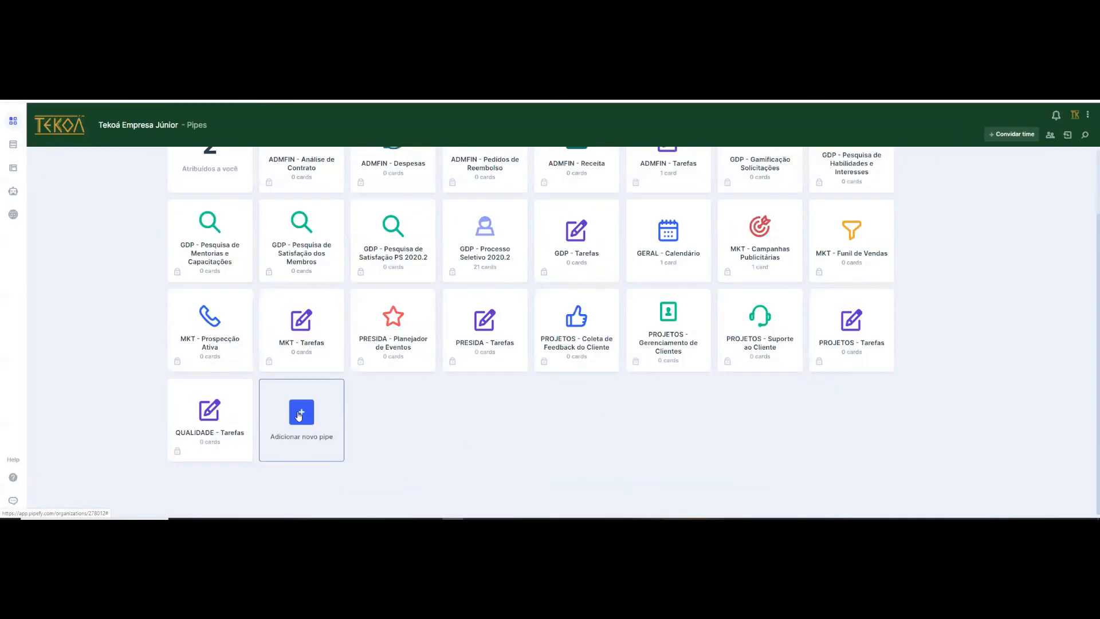
left_click(301, 411)
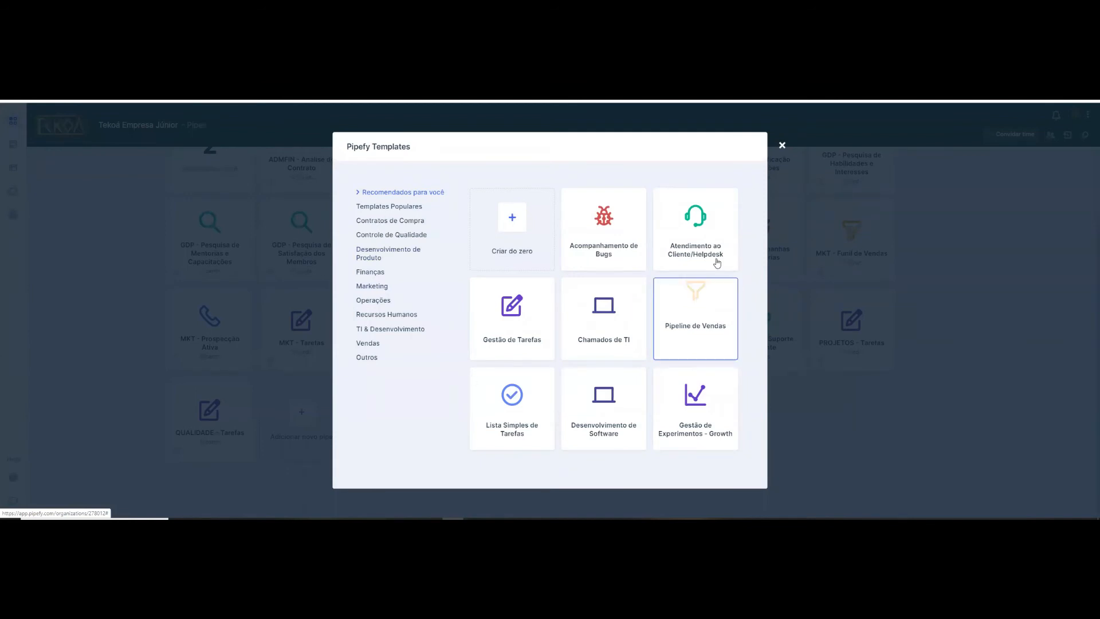
left_click(507, 225)
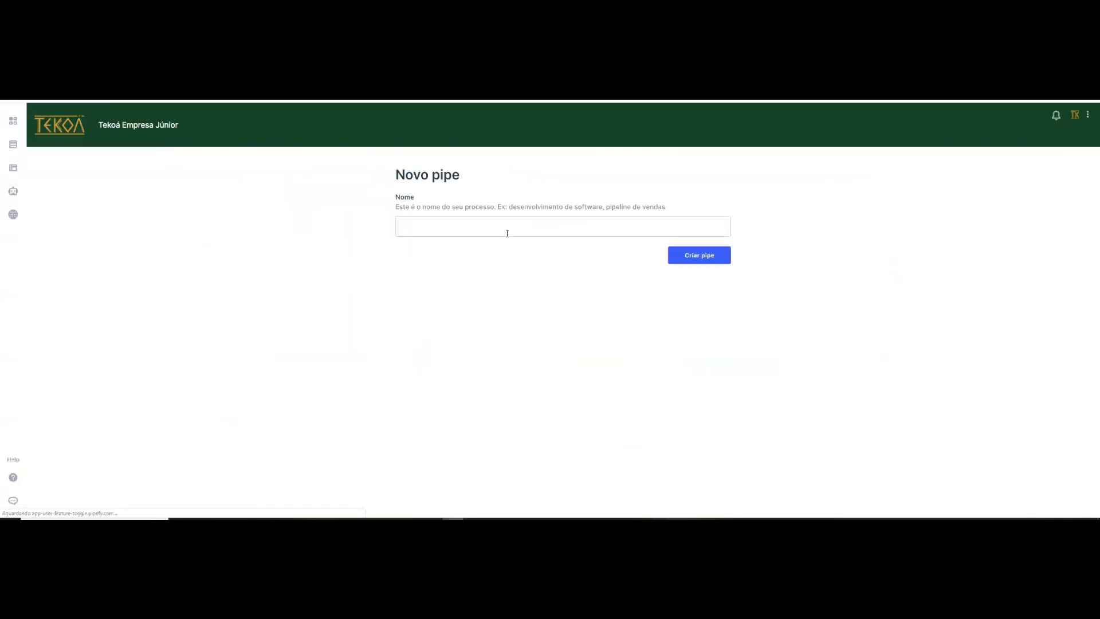
left_click(507, 233)
type("Teste")
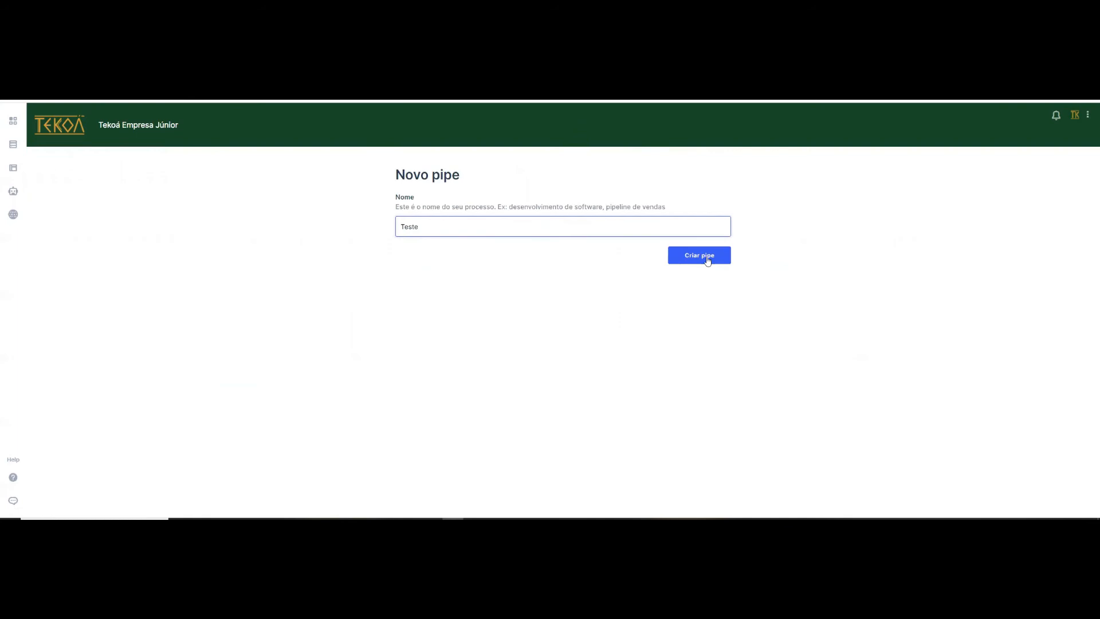
left_click(708, 261)
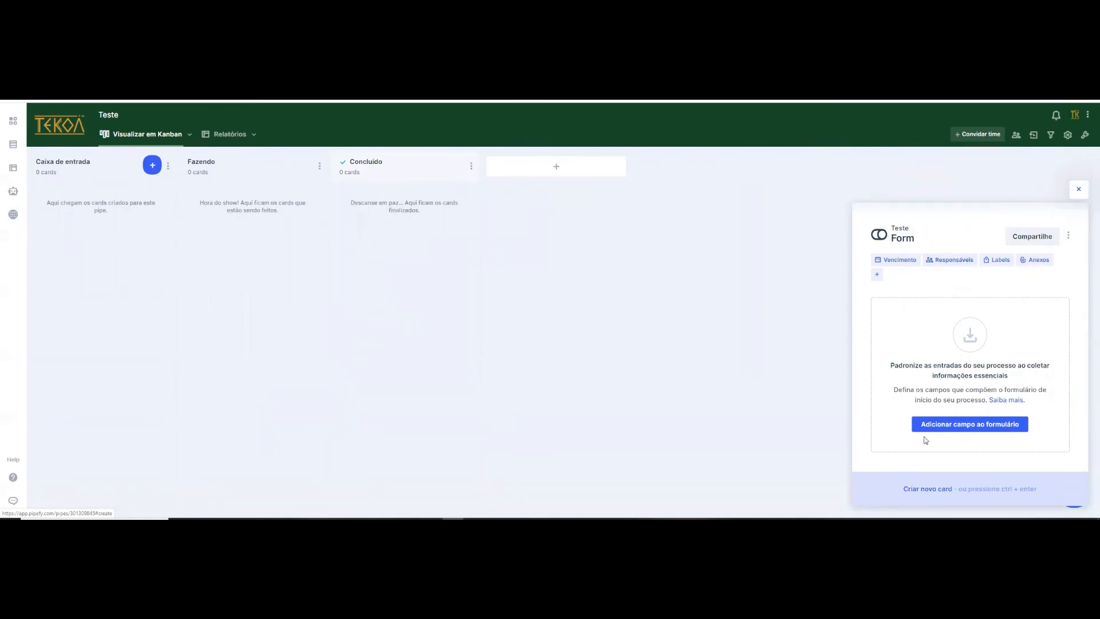
- Add a short text field labelled "Nome" to the Teste pipe's start form
left_click(967, 425)
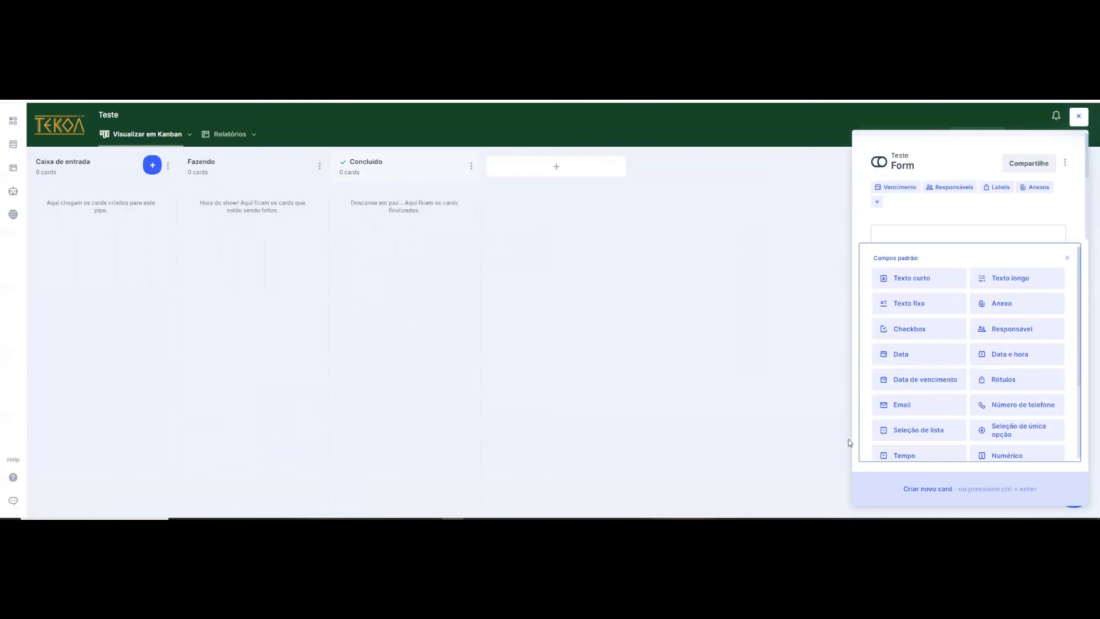
left_click(931, 287)
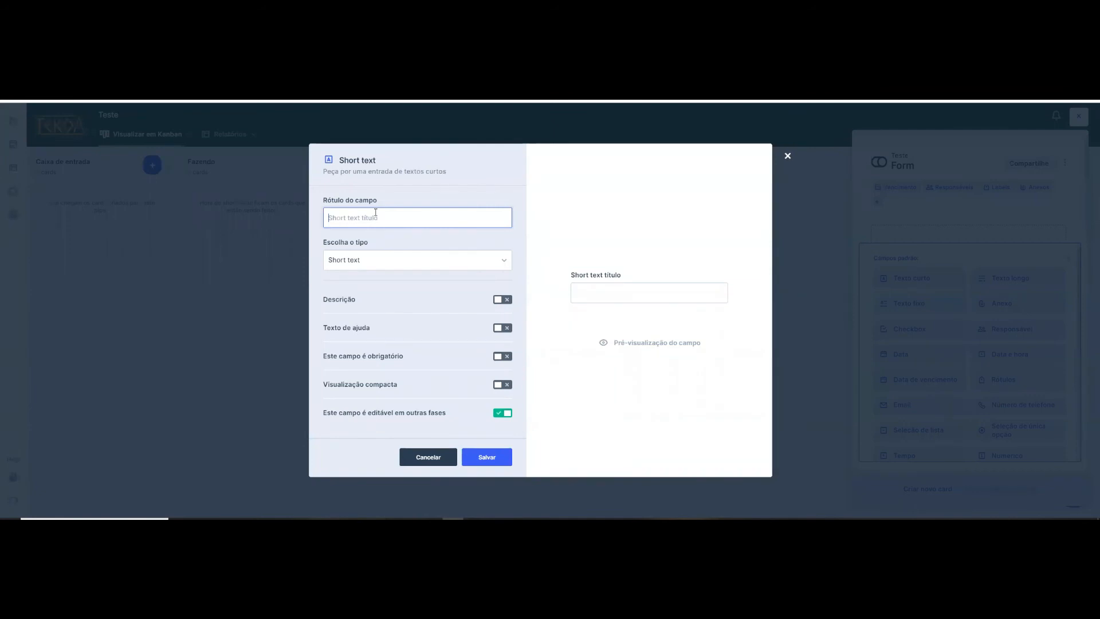
type("Nome")
left_click(506, 359)
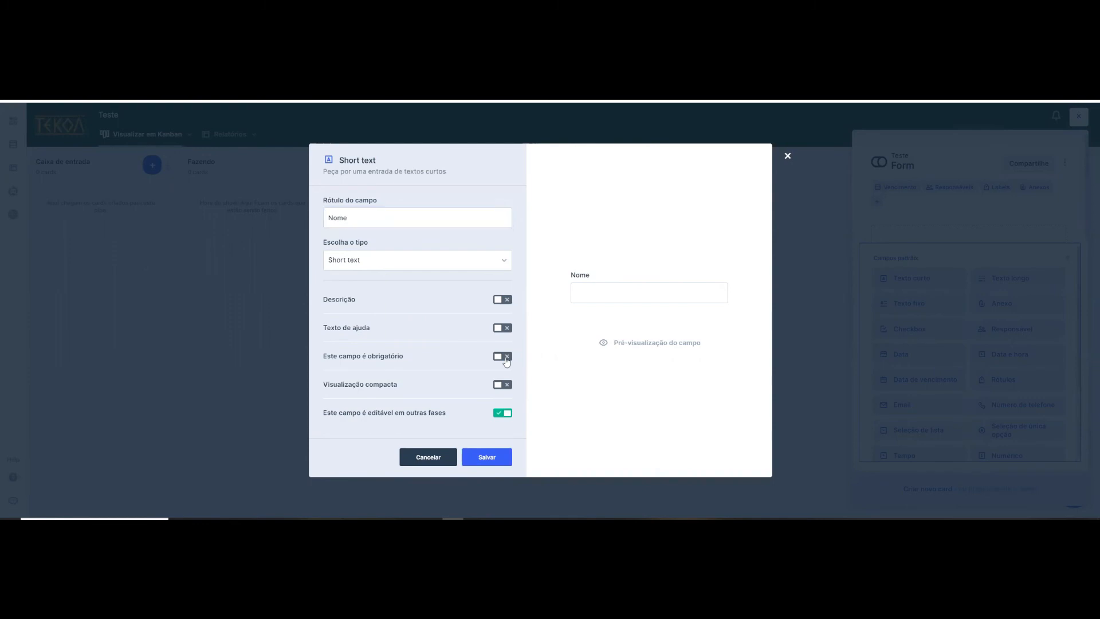
left_click(490, 458)
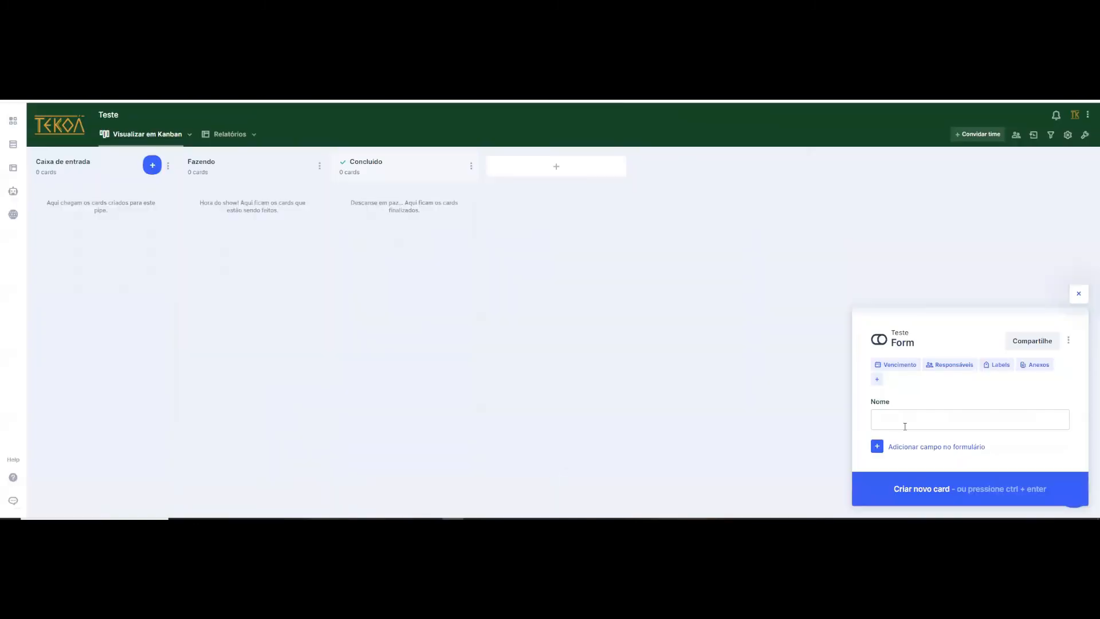
left_click(903, 426)
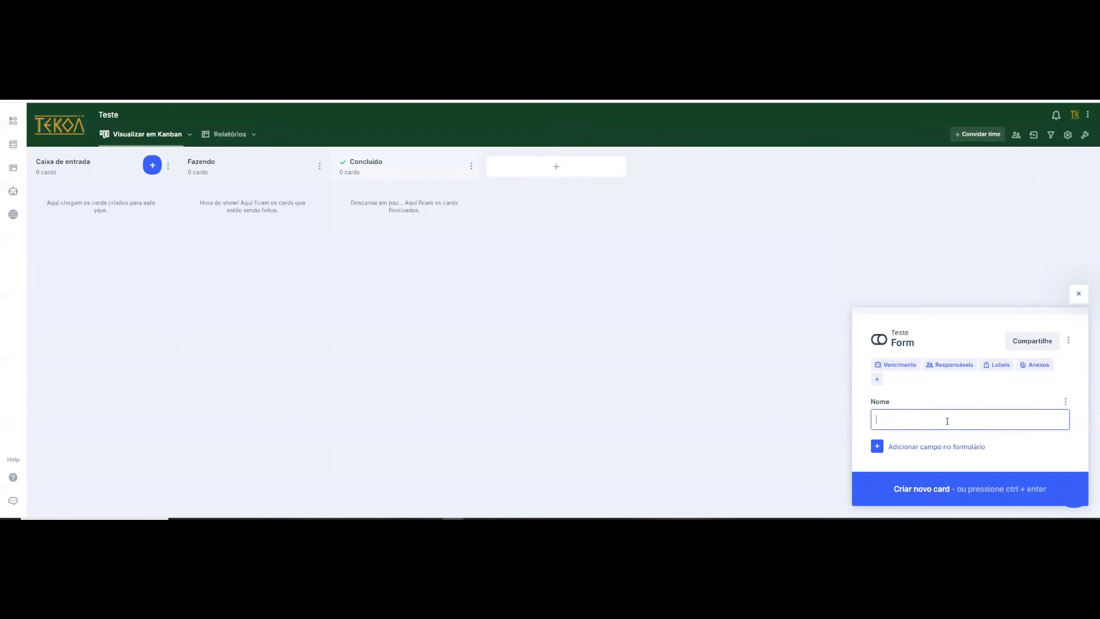
- Add a date field and an email field to the Teste form, keeping their default titles
left_click(878, 447)
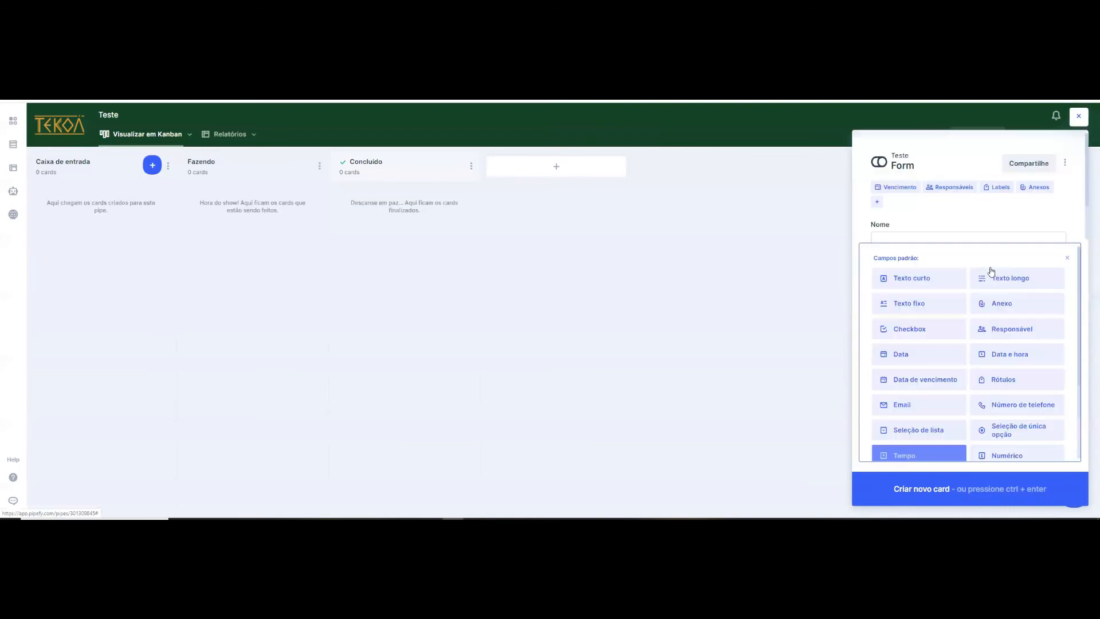
left_click_drag(909, 355, 708, 365)
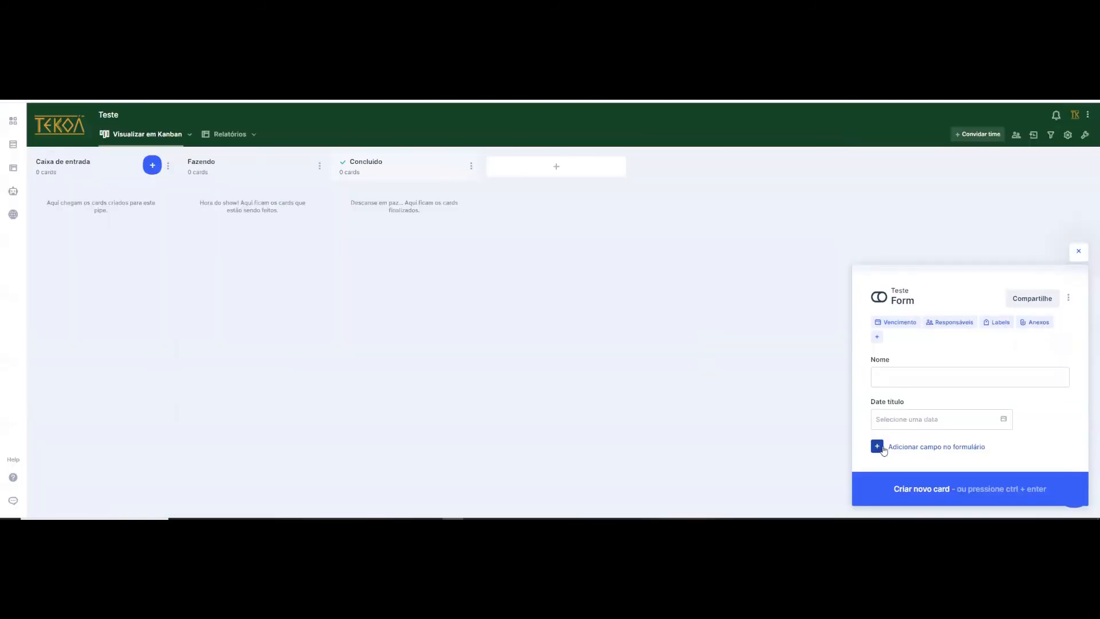
left_click(878, 447)
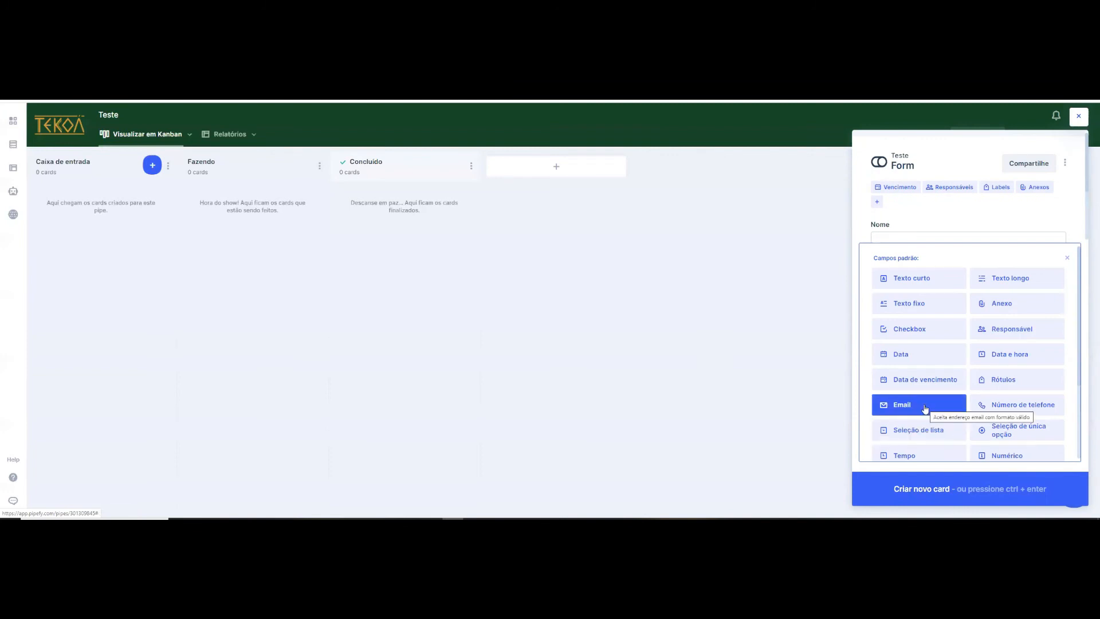
left_click(882, 413)
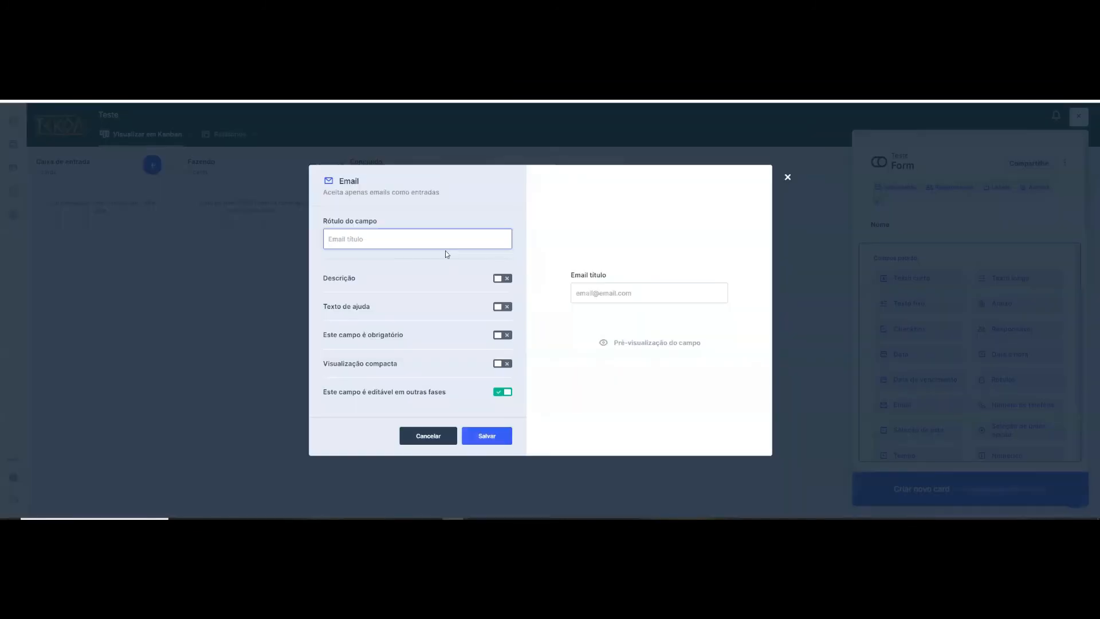
left_click(466, 445)
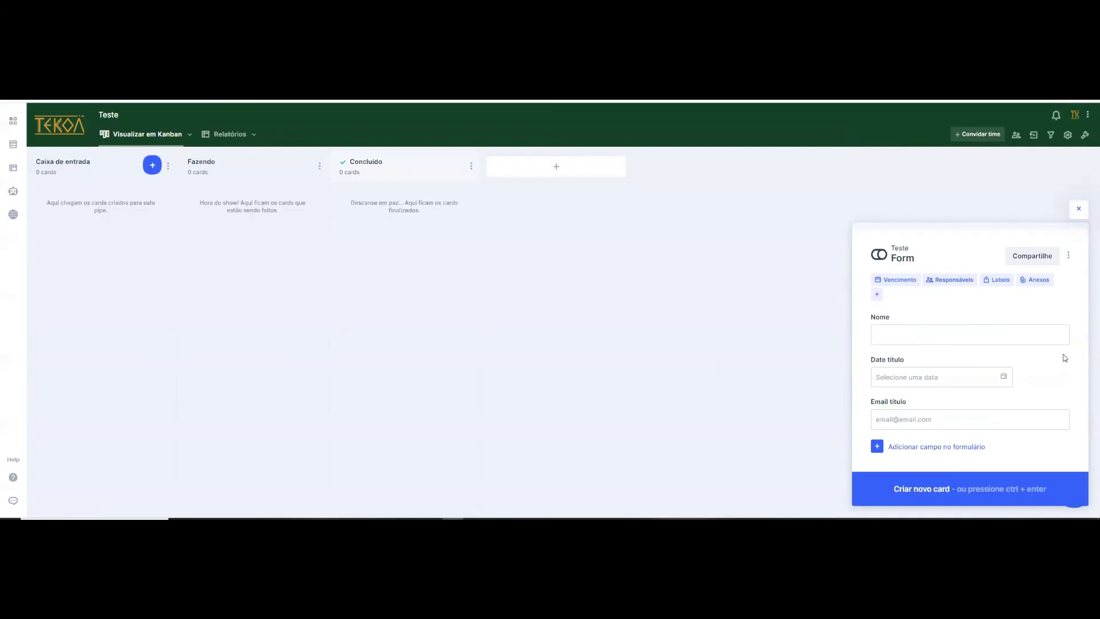
- Delete the email field and the date field from the Teste form
left_click(1066, 402)
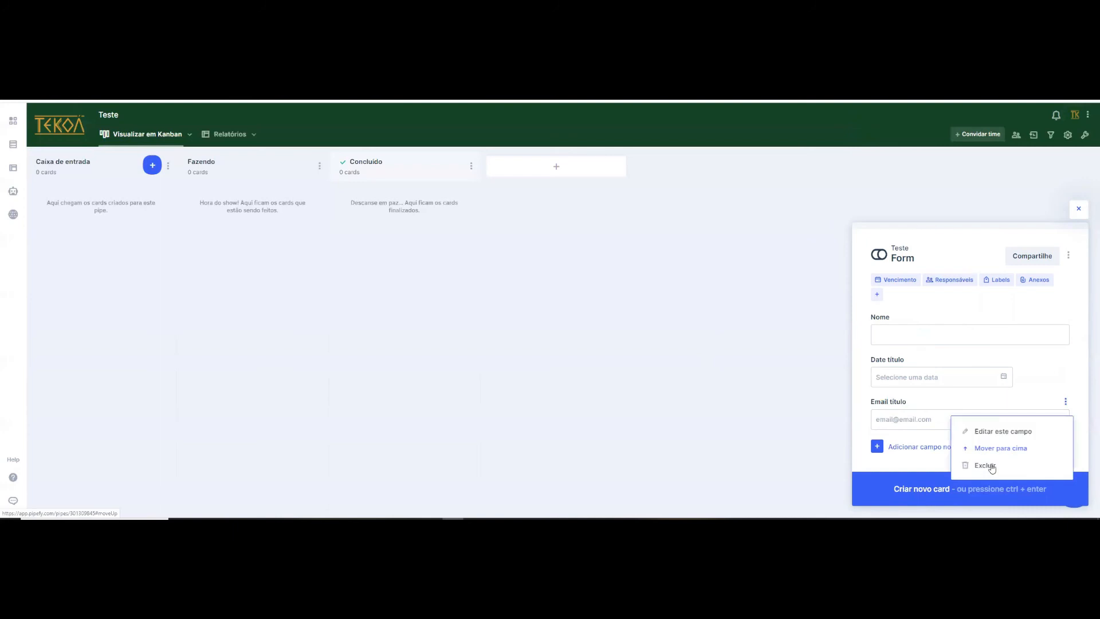
left_click(991, 467)
left_click(524, 356)
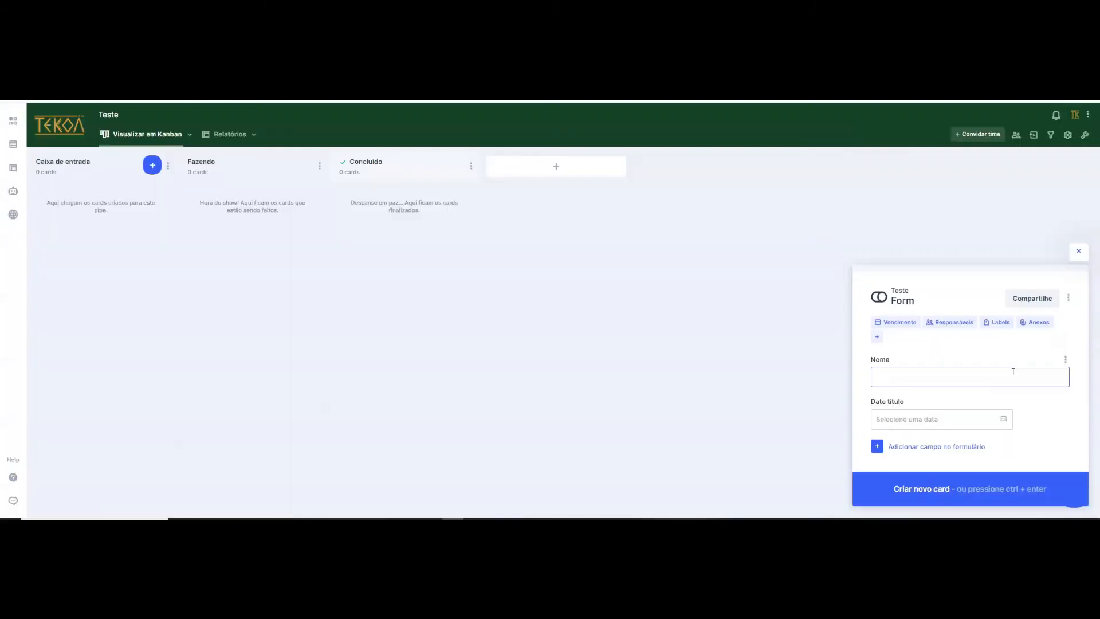
left_click(1065, 401)
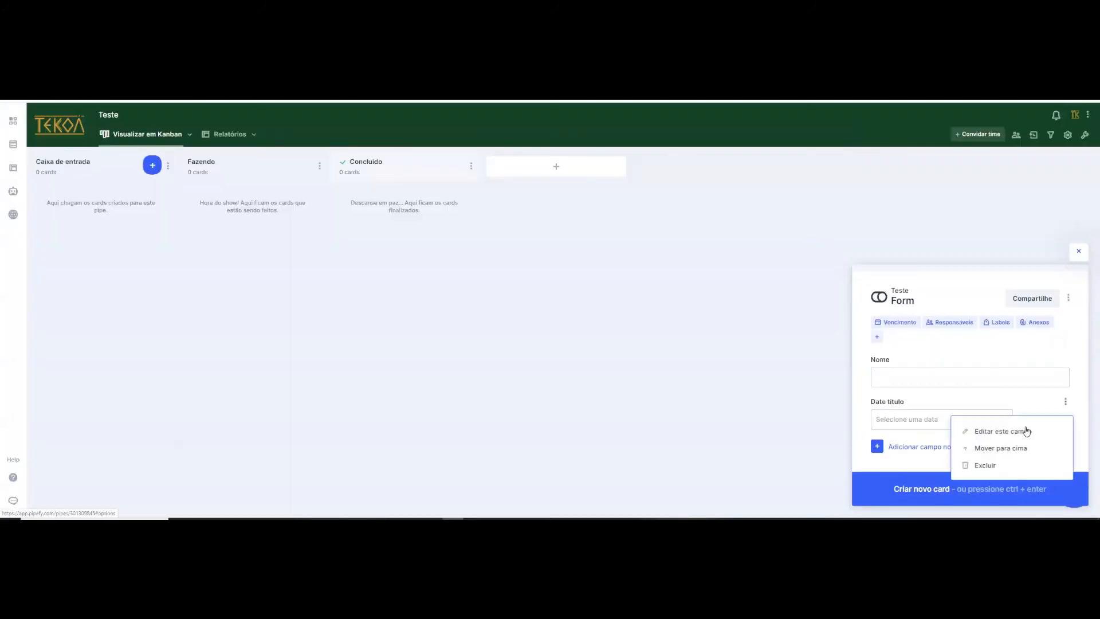
left_click(984, 467)
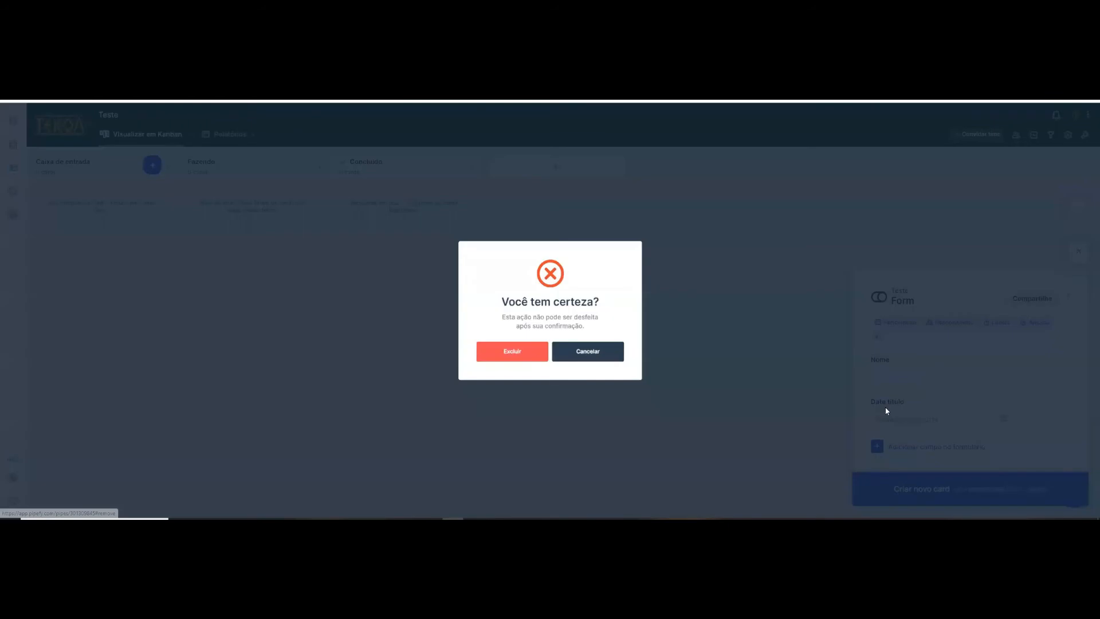
left_click(534, 350)
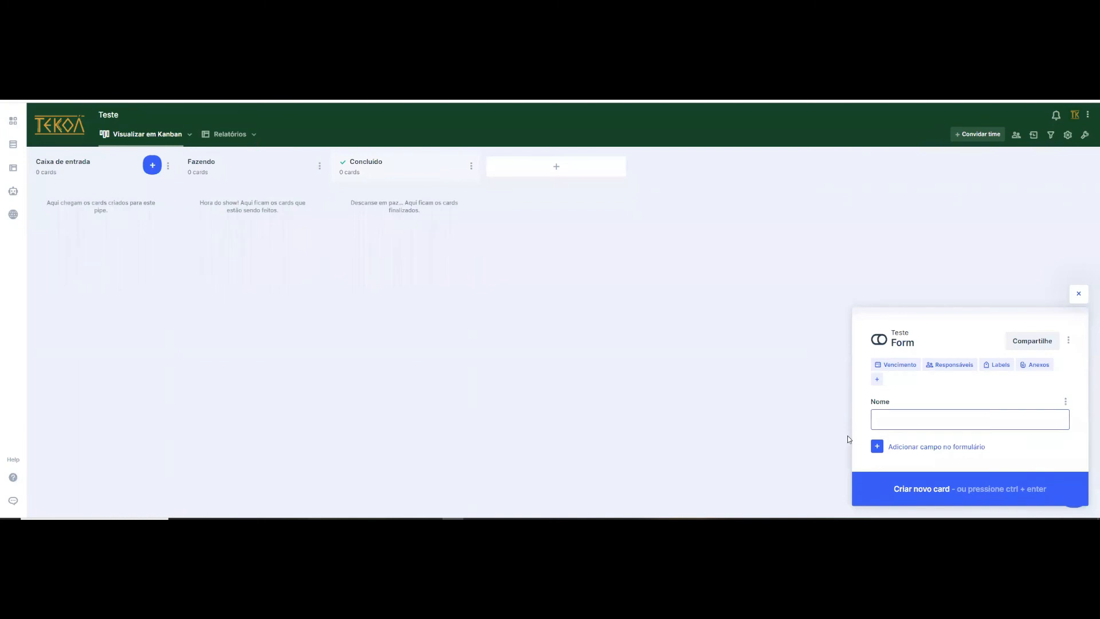
- Look through the field types available for the Teste start form, and delete its "Nome" field
left_click(877, 446)
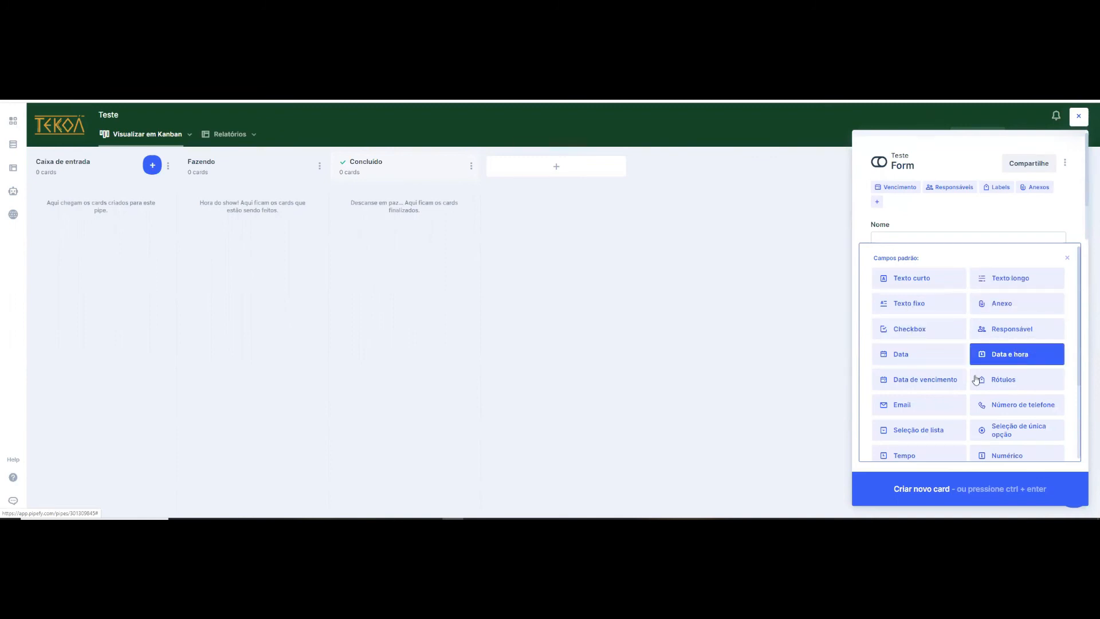
scroll(919, 348, "down", 1)
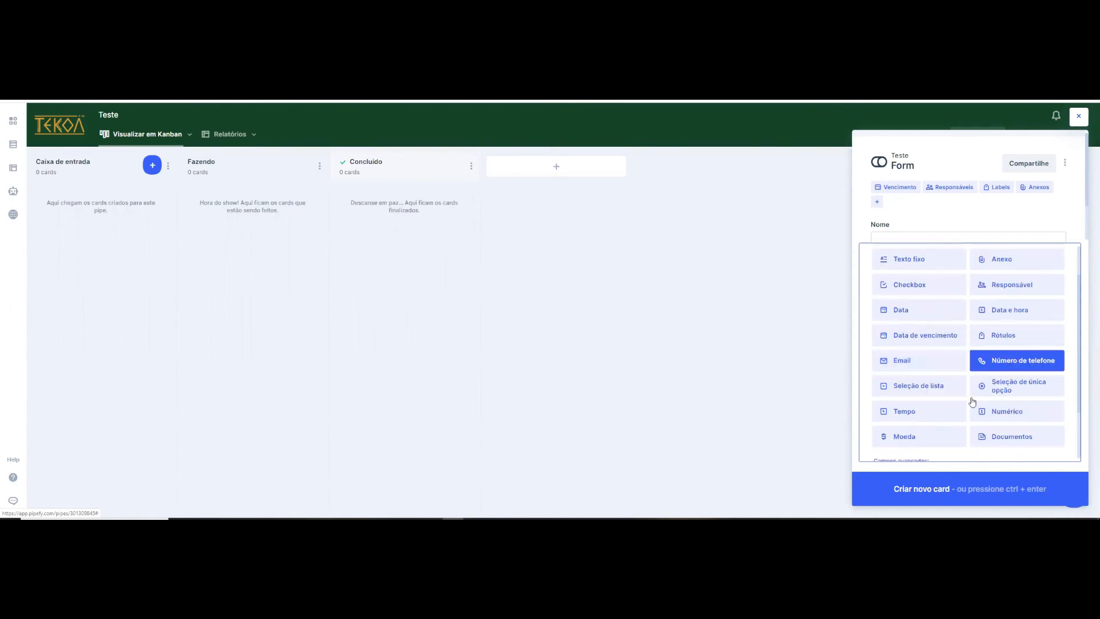
scroll(927, 350, "down", 1)
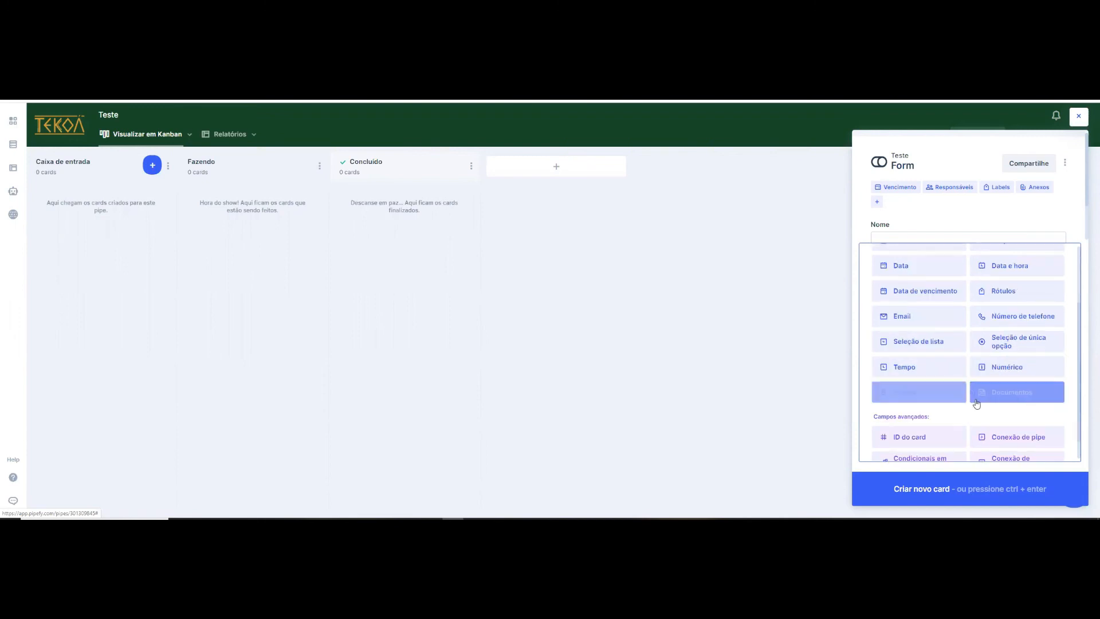
scroll(993, 380, "down", 1)
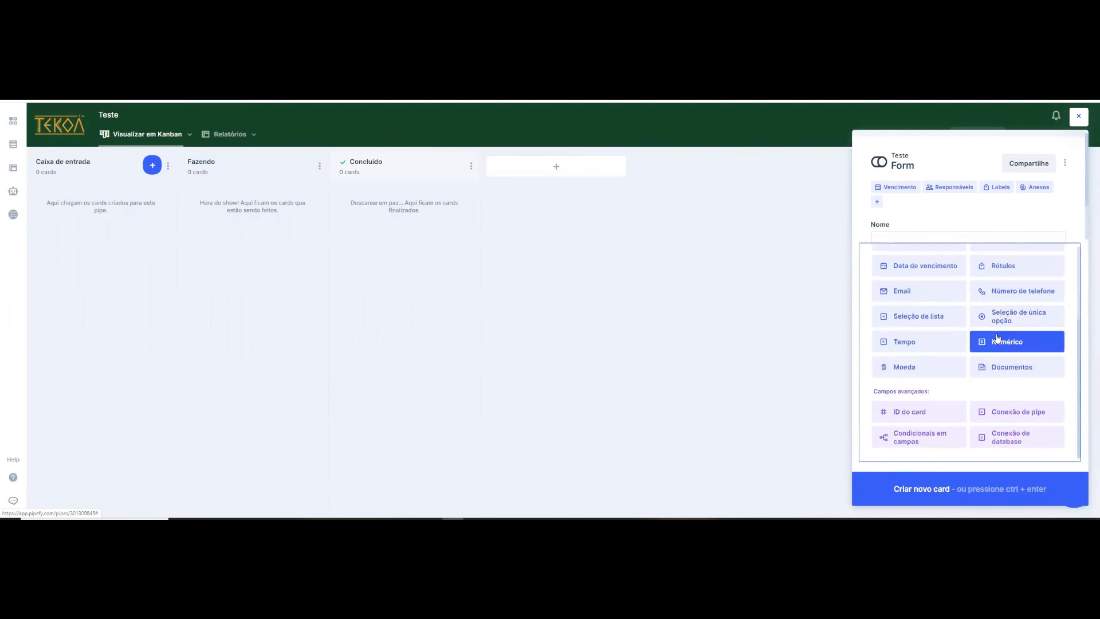
scroll(1073, 268, "up", 3)
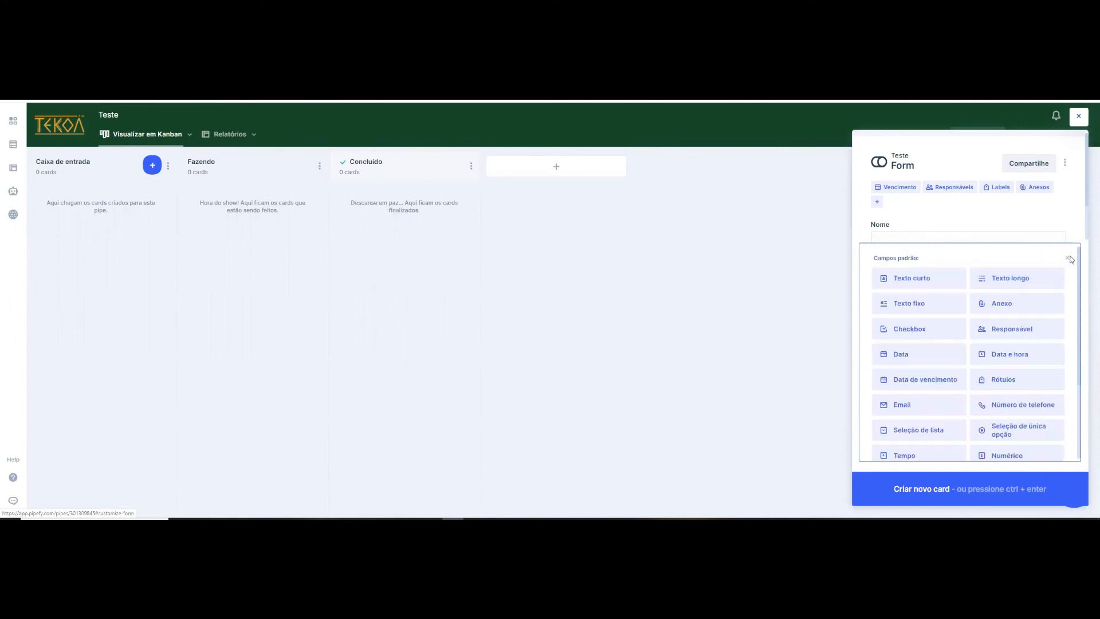
left_click(1067, 258)
left_click(1067, 406)
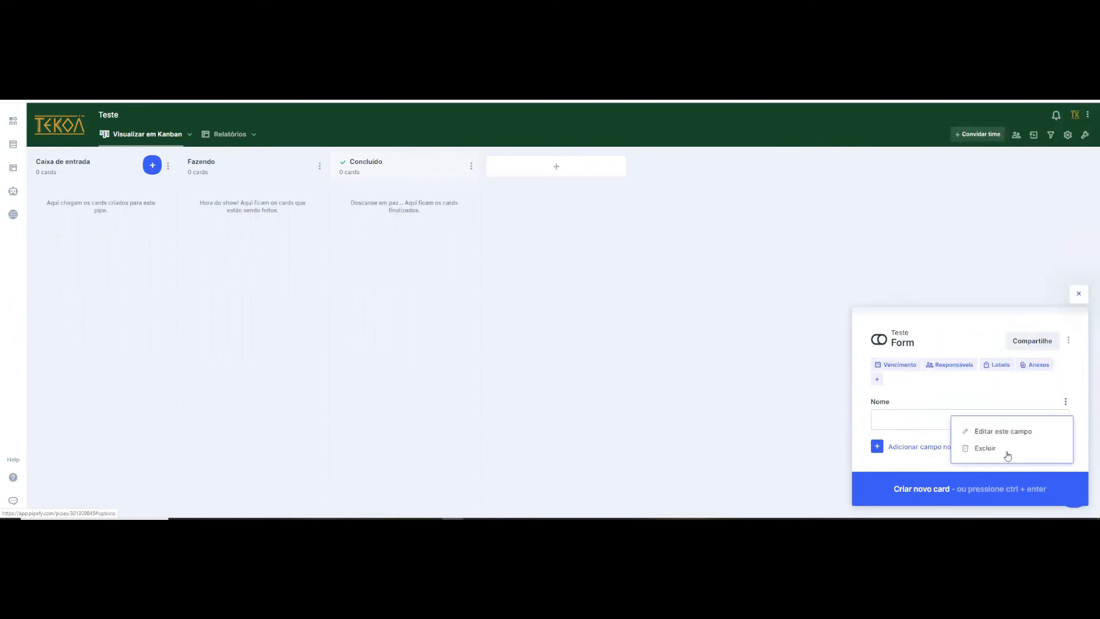
left_click(986, 451)
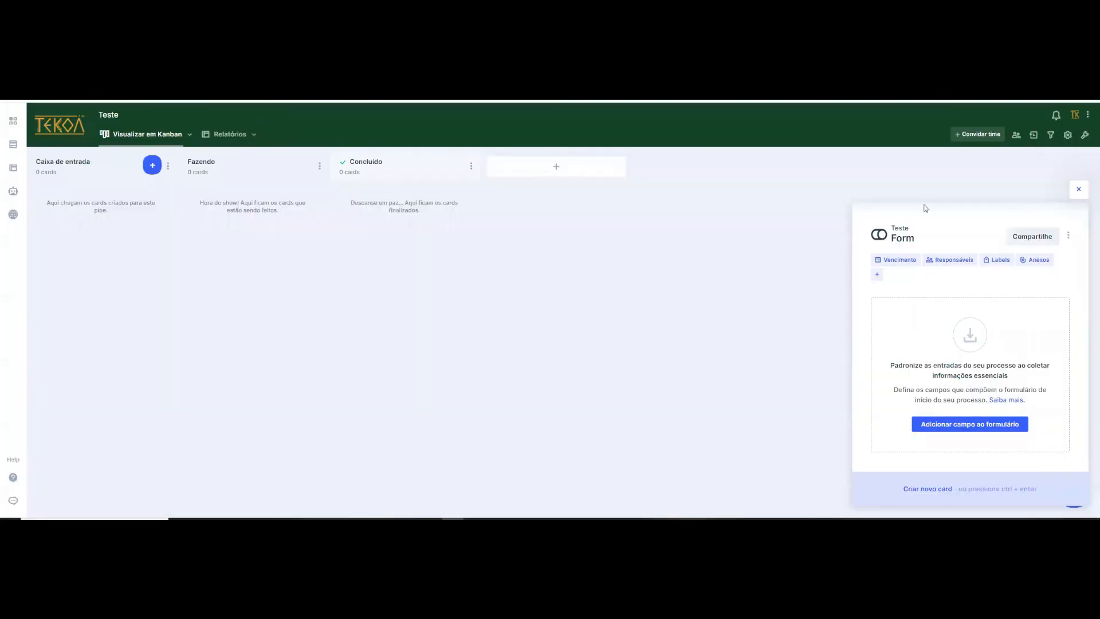
- Open the Teste start form's settings, review its fields and advanced options, and return to the pipe
left_click(1069, 237)
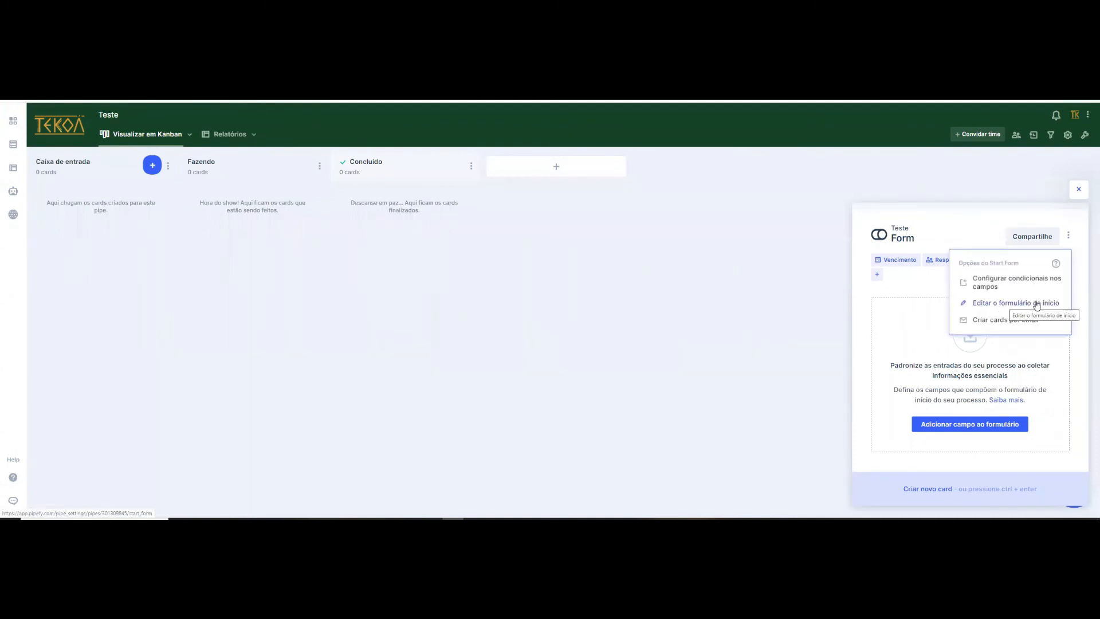
left_click(1038, 305)
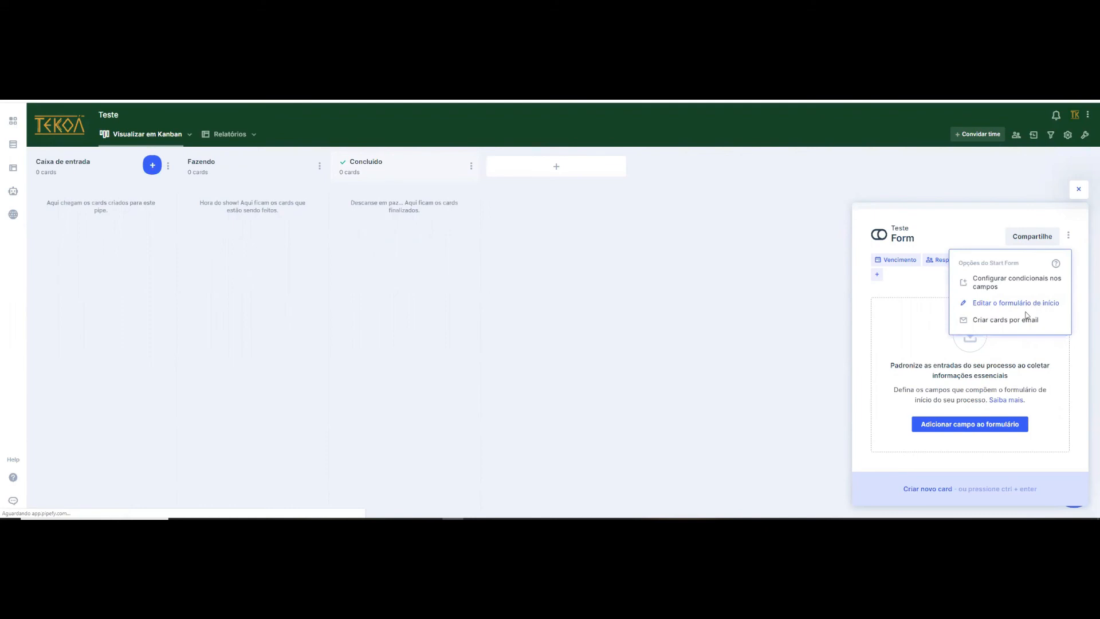
scroll(425, 265, "down", 2)
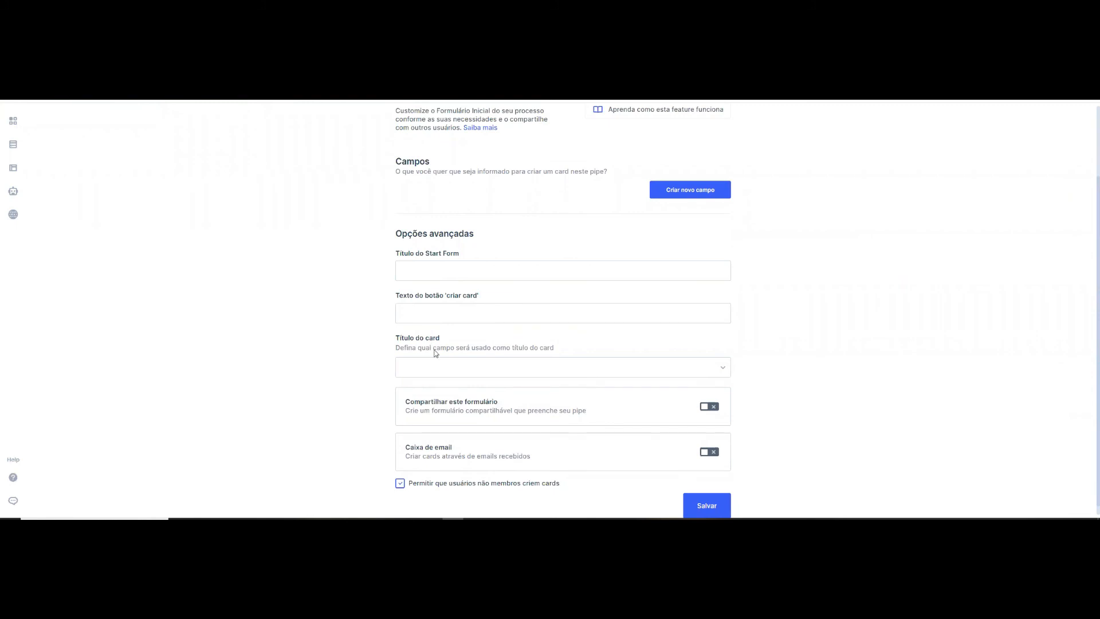
scroll(411, 440, "down", 1)
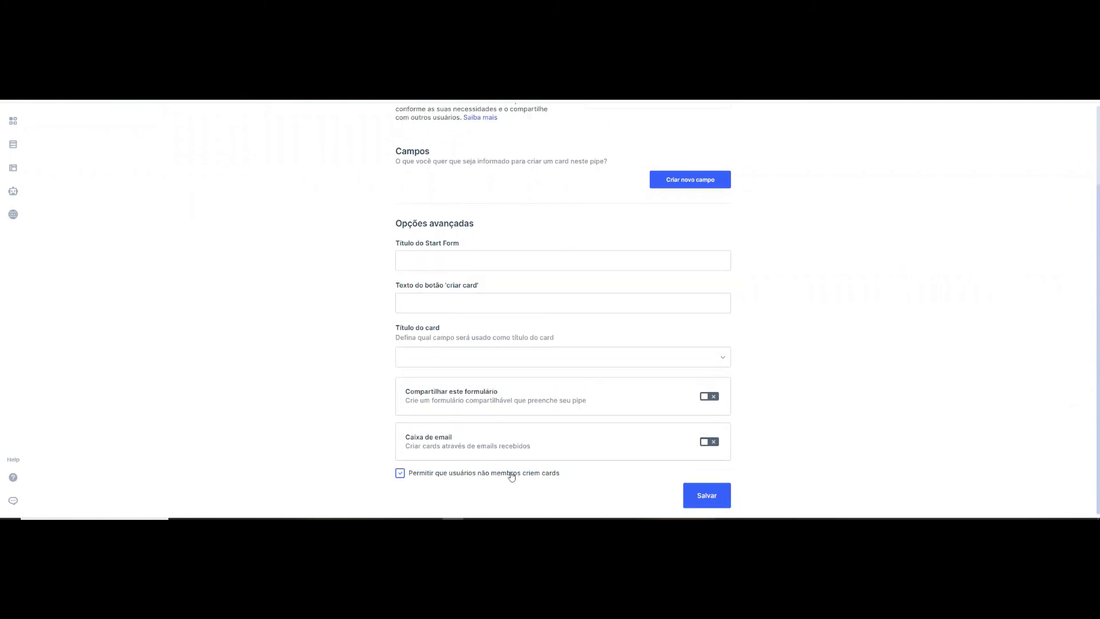
scroll(598, 187, "up", 3)
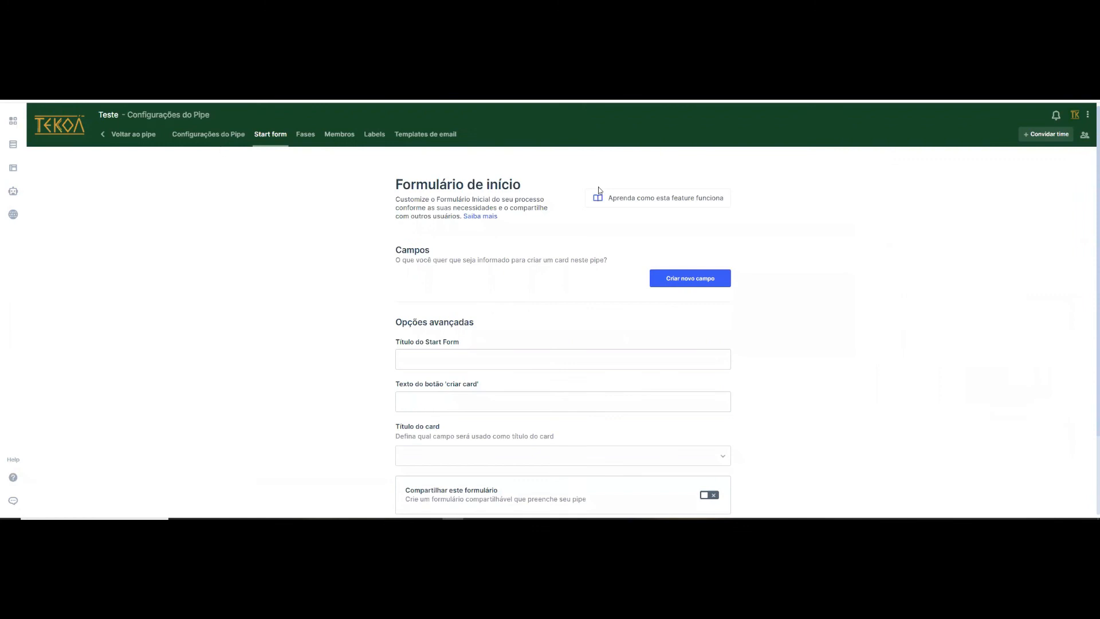
left_click(129, 140)
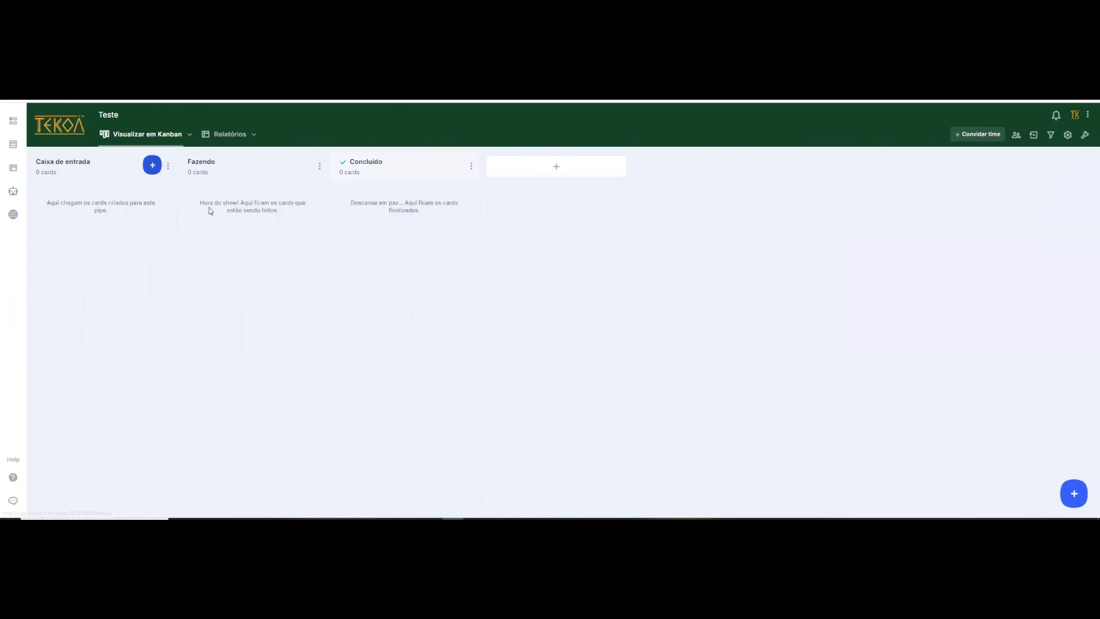
- Review the editing settings of the "Caixa de entrada" phase and return to the Teste board with the start form closed
left_click(168, 166)
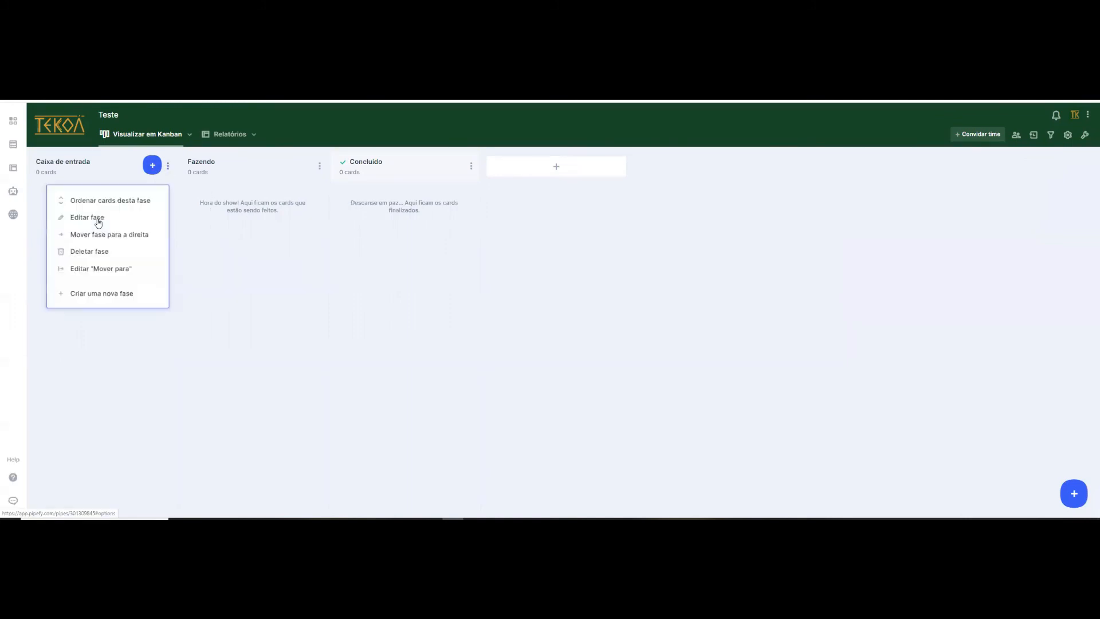
left_click(94, 223)
scroll(515, 352, "down", 3)
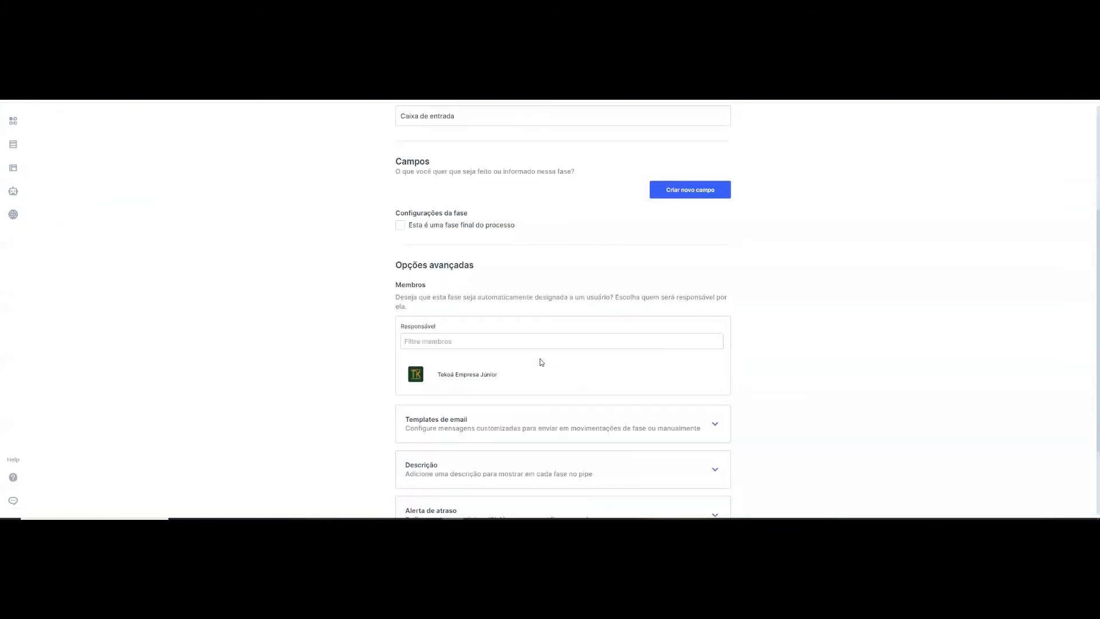
scroll(485, 361, "up", 1)
scroll(145, 144, "up", 2)
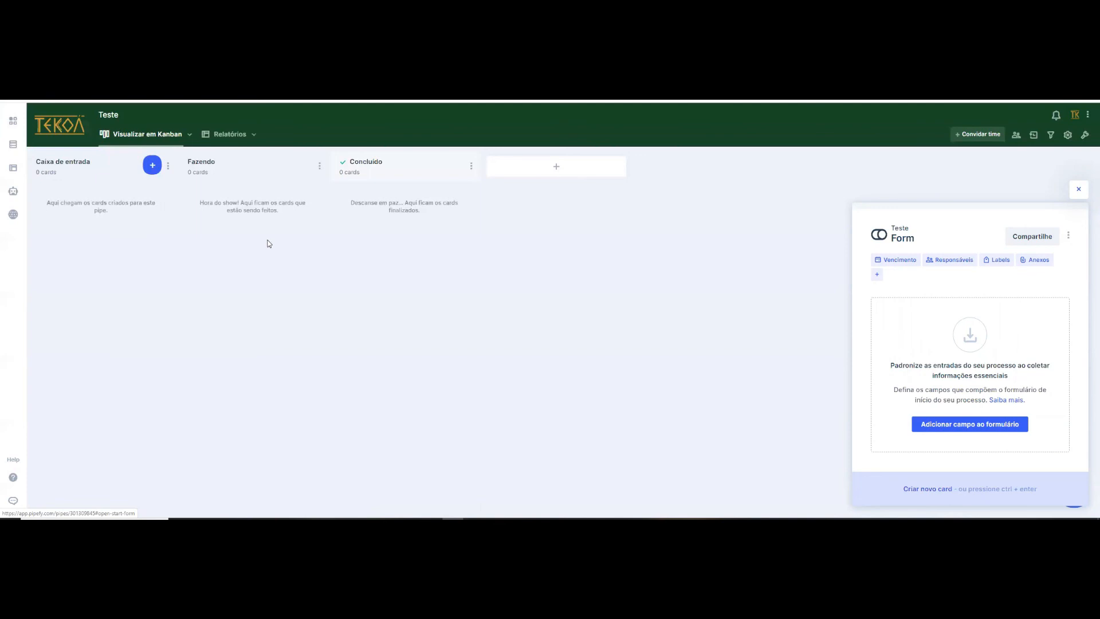
left_click(1078, 189)
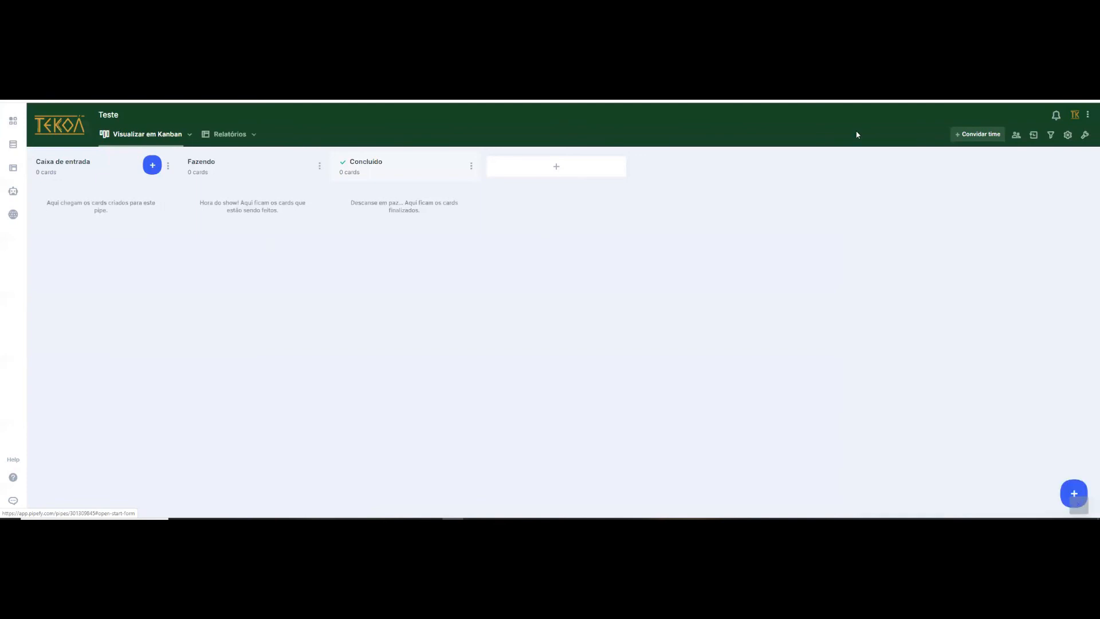
- Delete the Teste pipe from the company's pipe list, confirming the deletion with "confirmar"
left_click(61, 138)
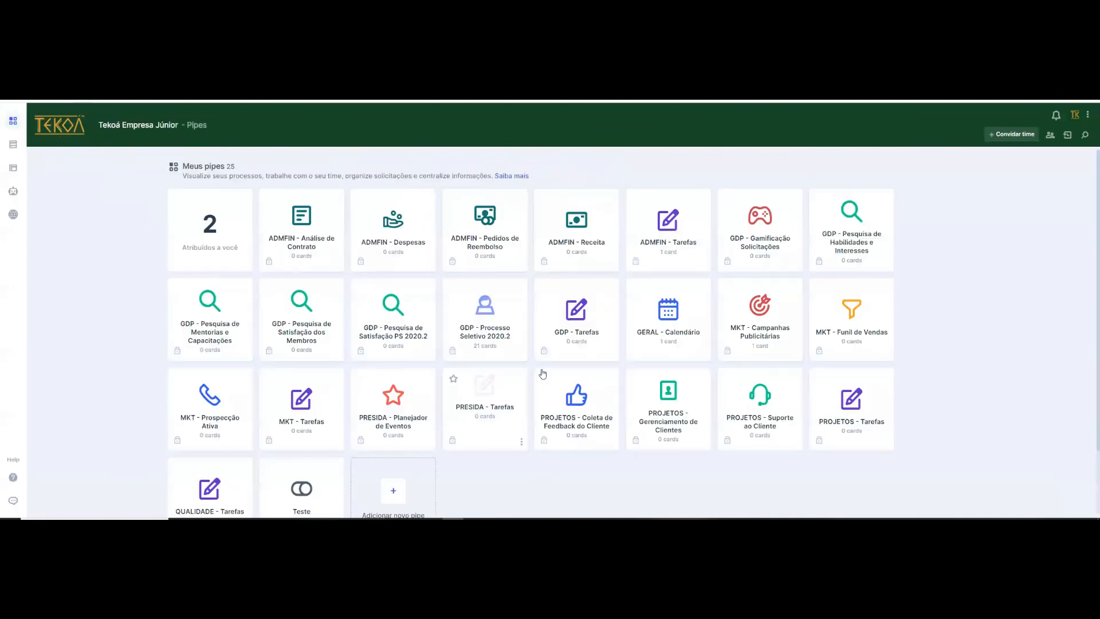
scroll(338, 460, "down", 2)
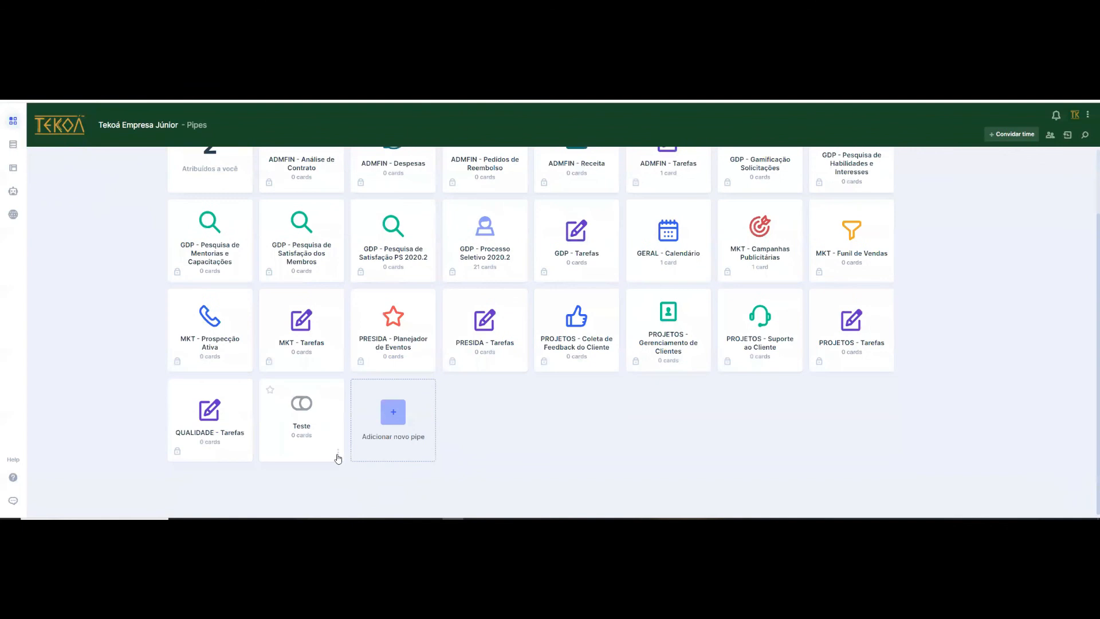
left_click(338, 453)
left_click(279, 454)
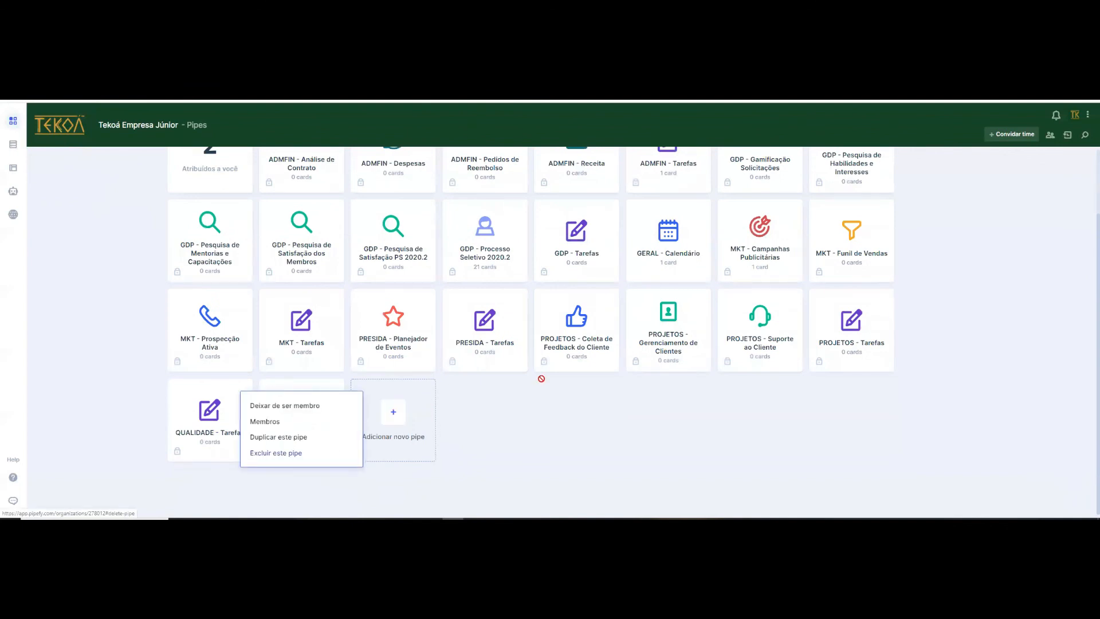
type("c")
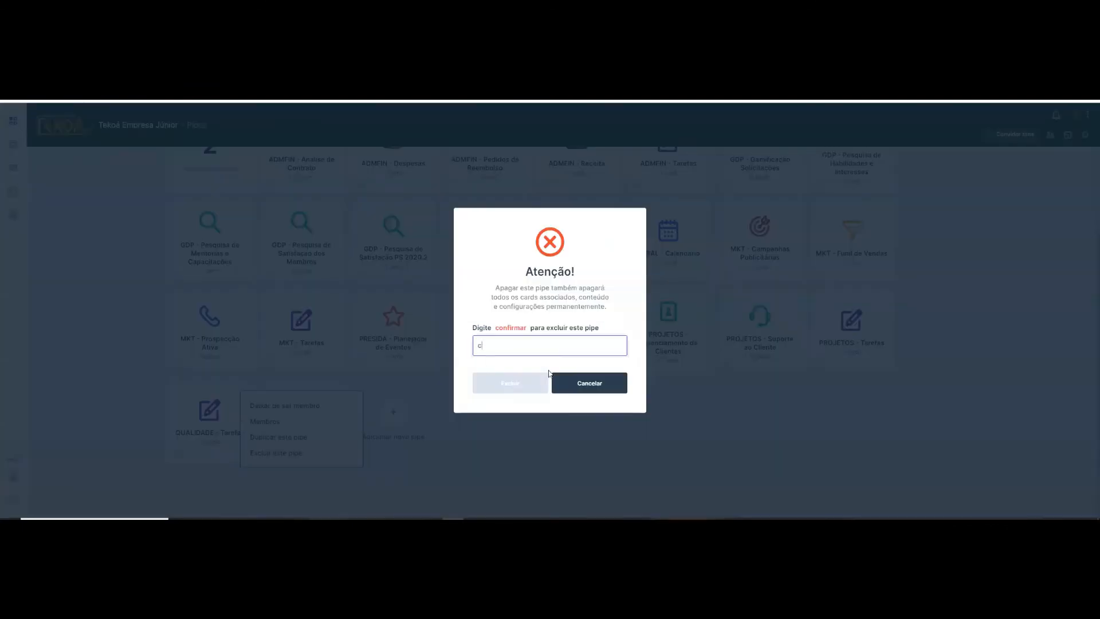
type("onfirmar")
left_click(519, 385)
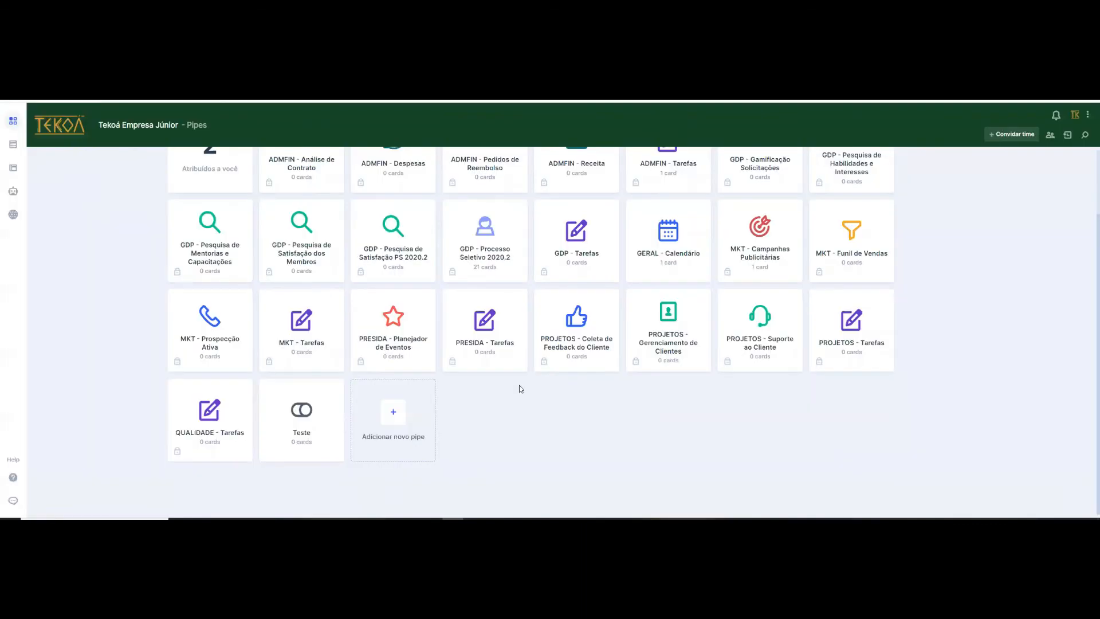
- Look over the account options from the pipes overview and the company's member list
scroll(278, 243, "up", 2)
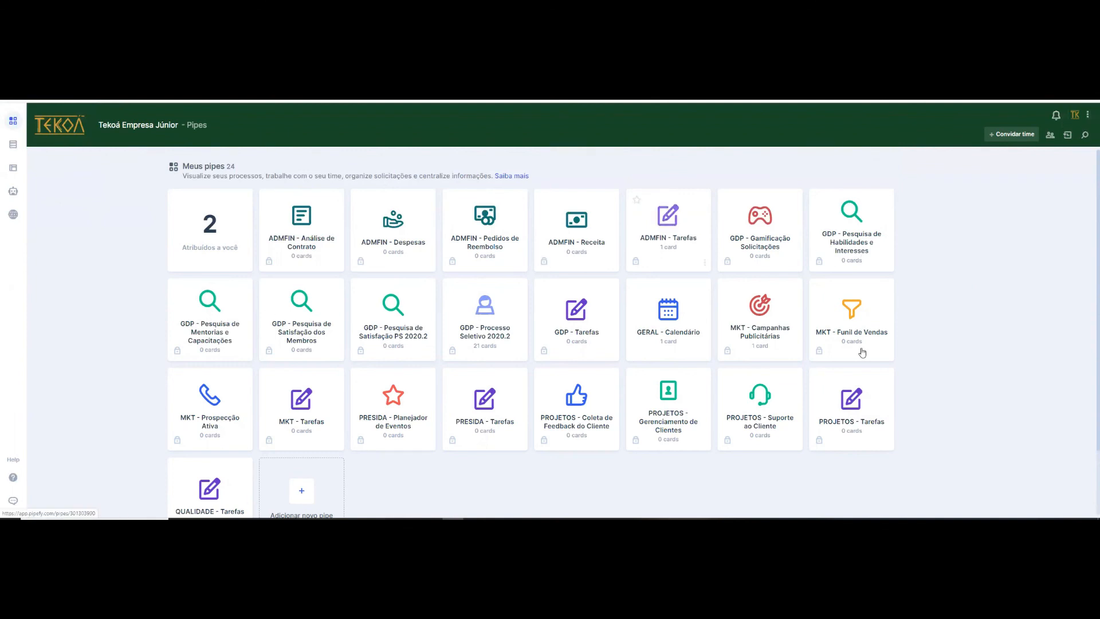
left_click(1090, 115)
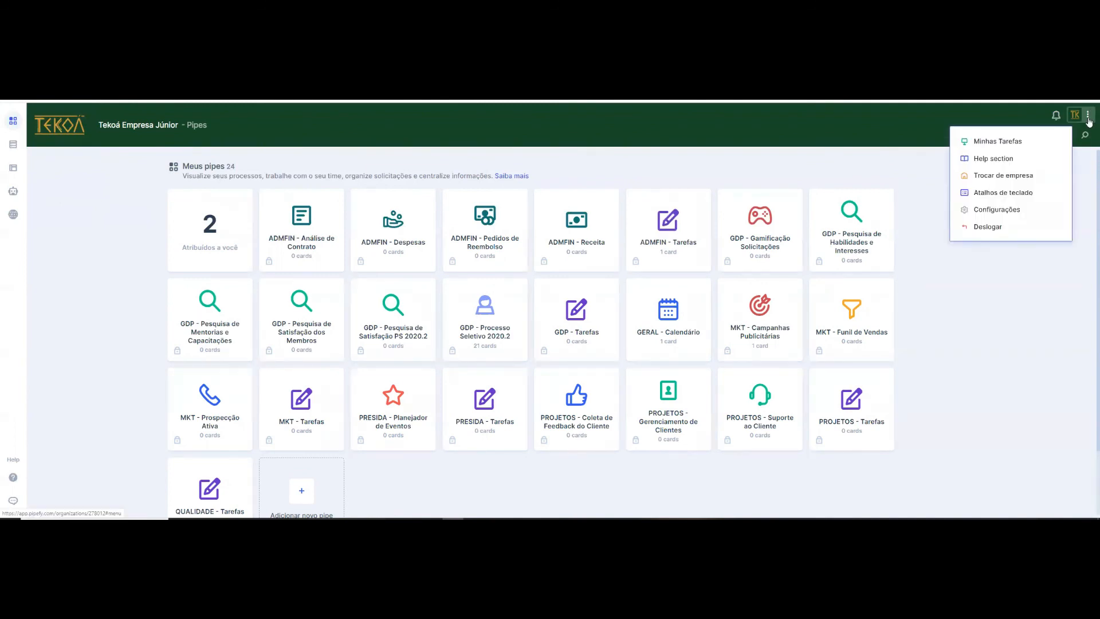
left_click(1021, 287)
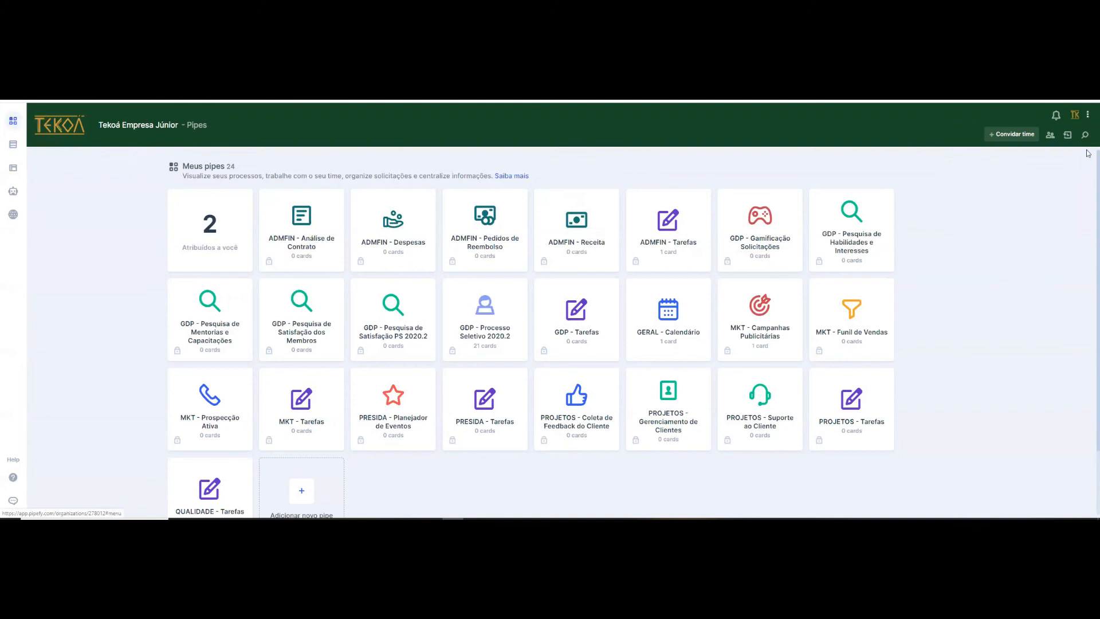
left_click(1088, 116)
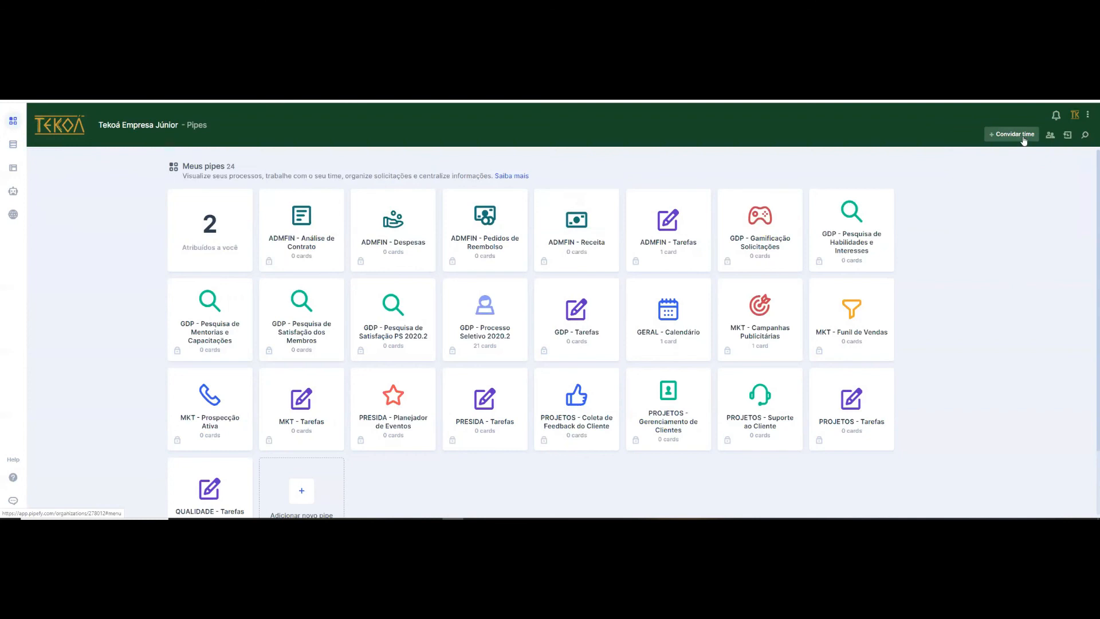
left_click(1048, 138)
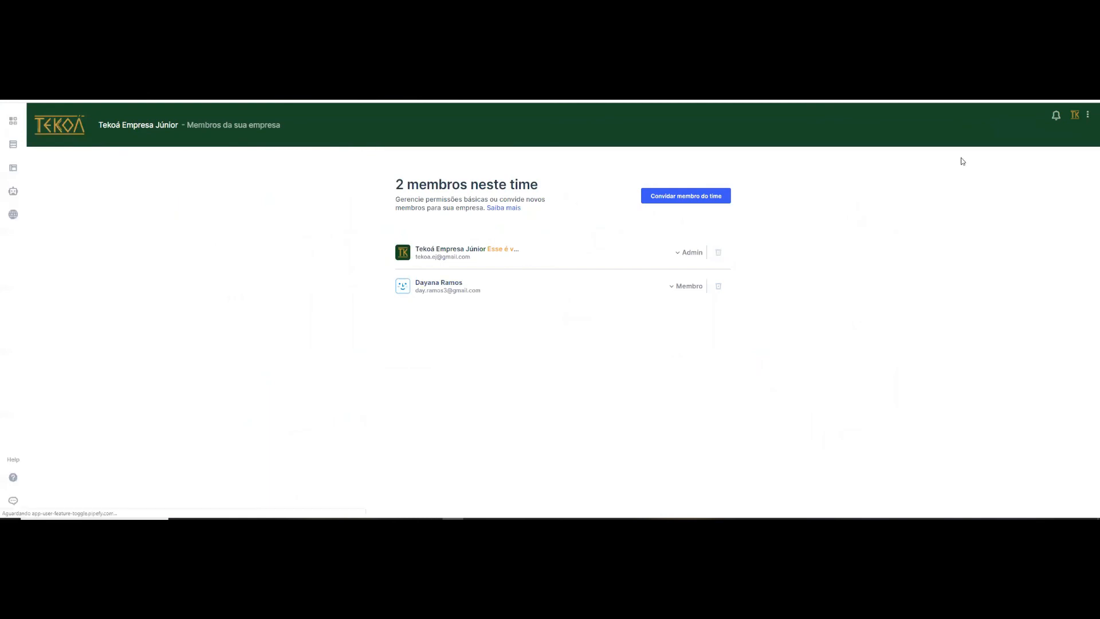
- View the company's activity feed, the pipe search and the notifications
left_click(1085, 138)
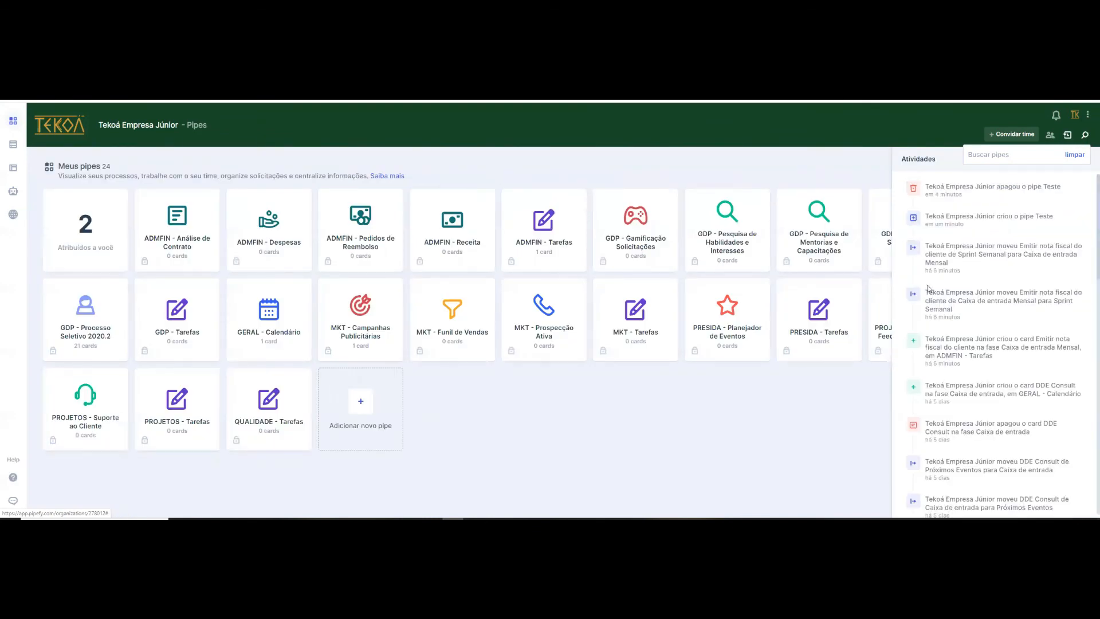
left_click(1085, 136)
left_click(1084, 136)
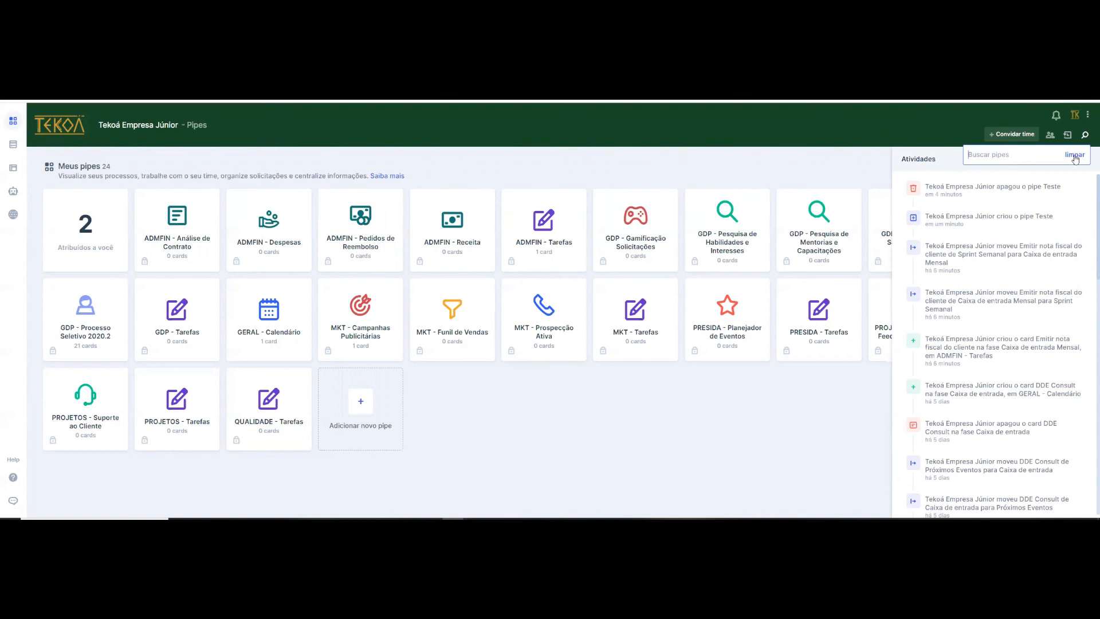
left_click(1087, 140)
left_click(1058, 116)
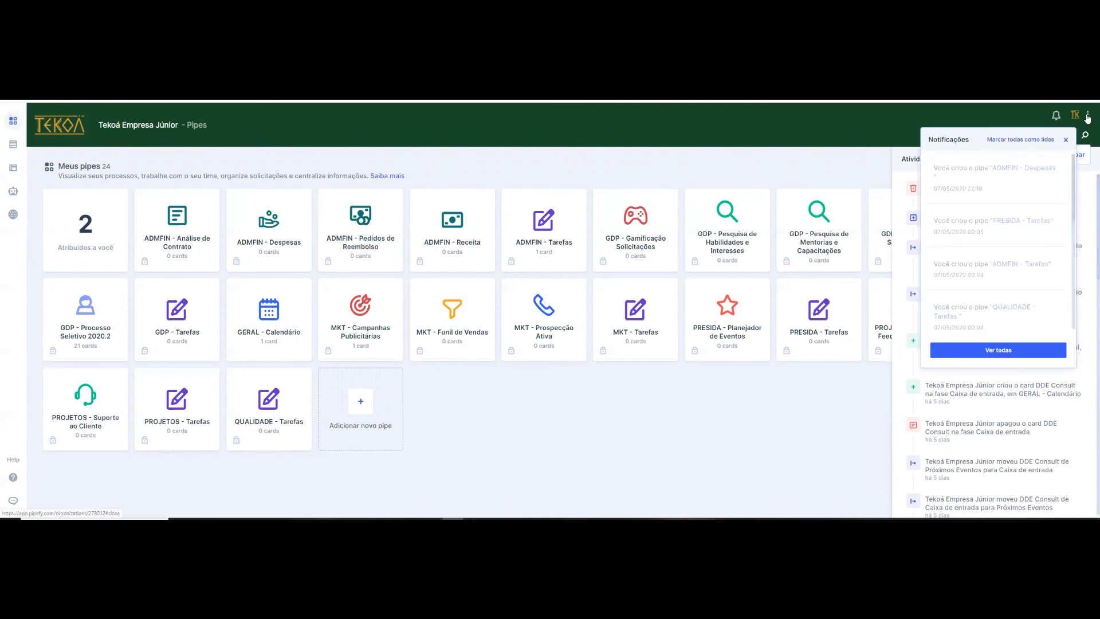
- Open the user settings and review the profile, language, time zone, multifactor authentication and API key sections
left_click(1089, 118)
left_click(1076, 122)
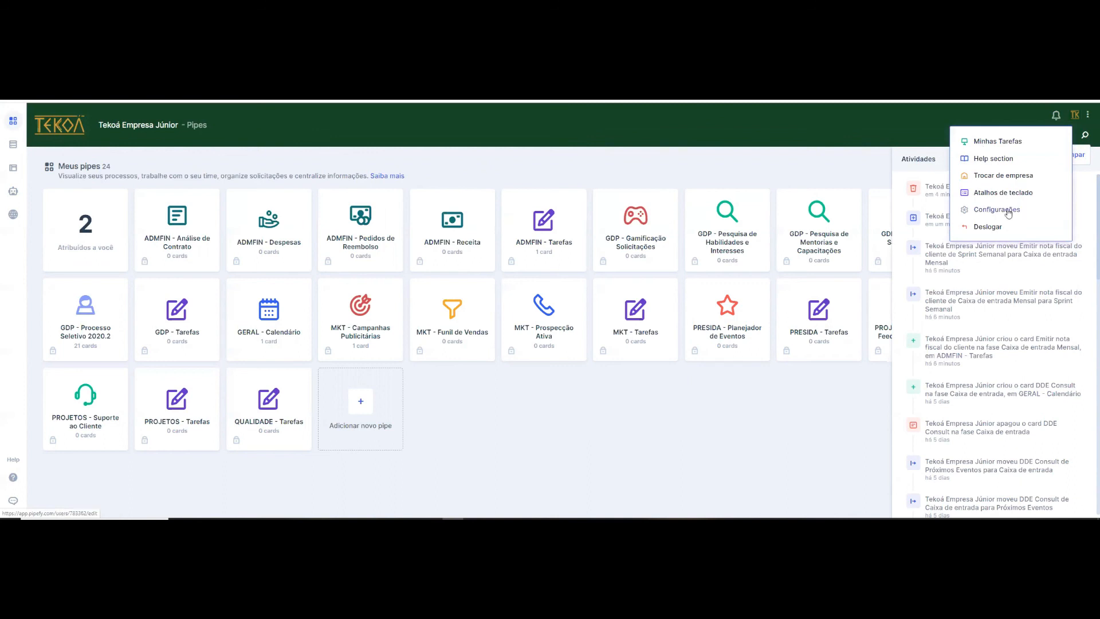
left_click(609, 252)
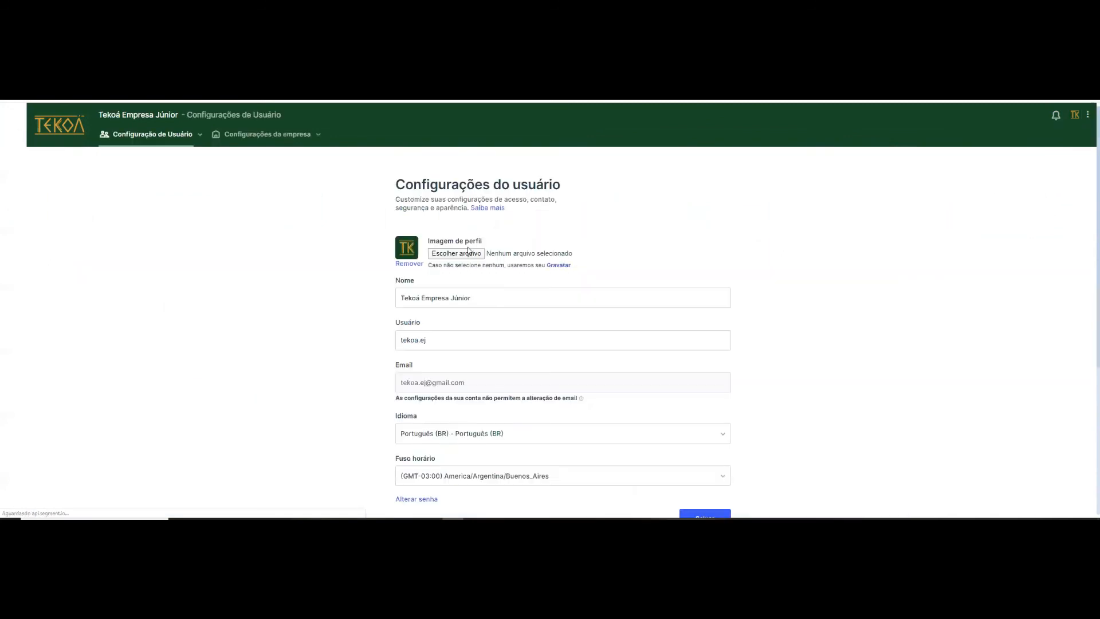
scroll(467, 296, "down", 1)
left_click(503, 435)
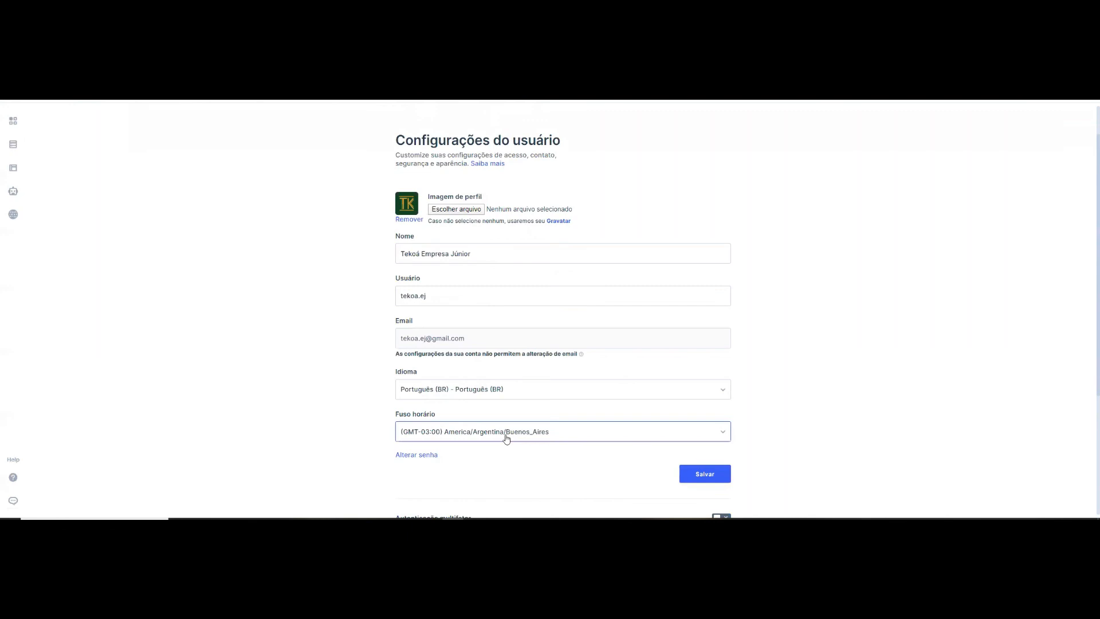
scroll(449, 245, "down", 3)
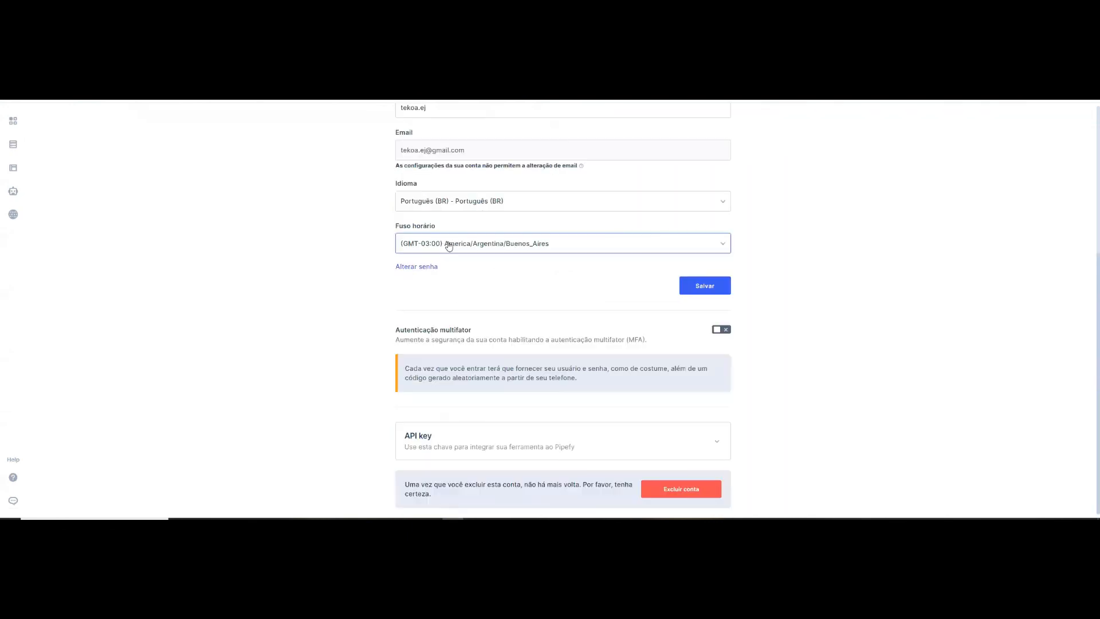
left_click(456, 294)
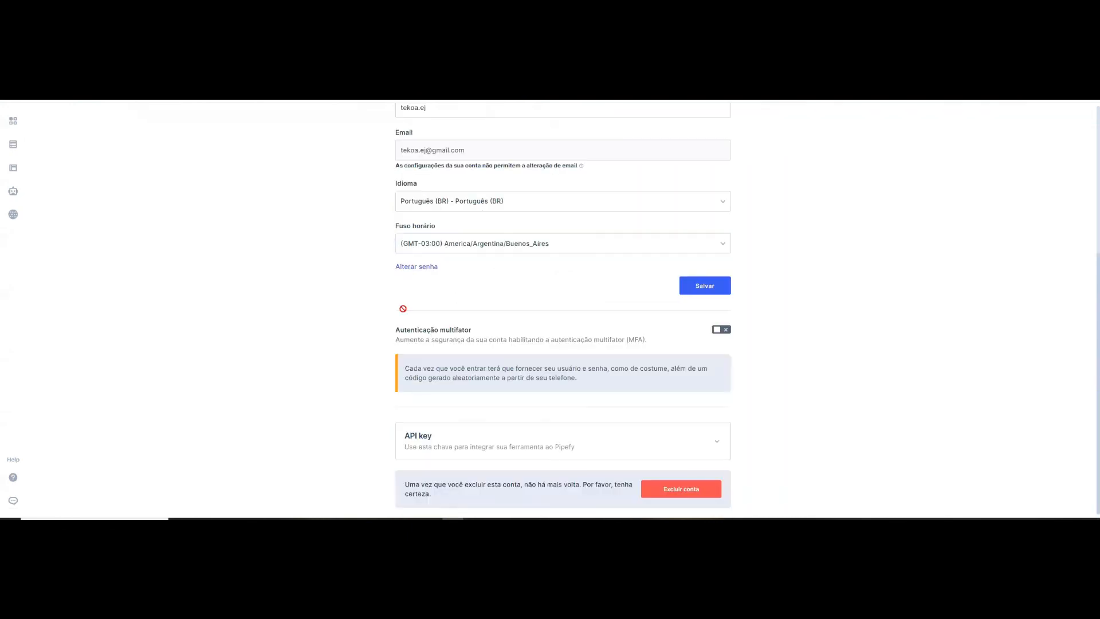
- Open the general company settings and review the company name, logo, theme colour, administrator permissions and single sign-on options
scroll(274, 145, "up", 5)
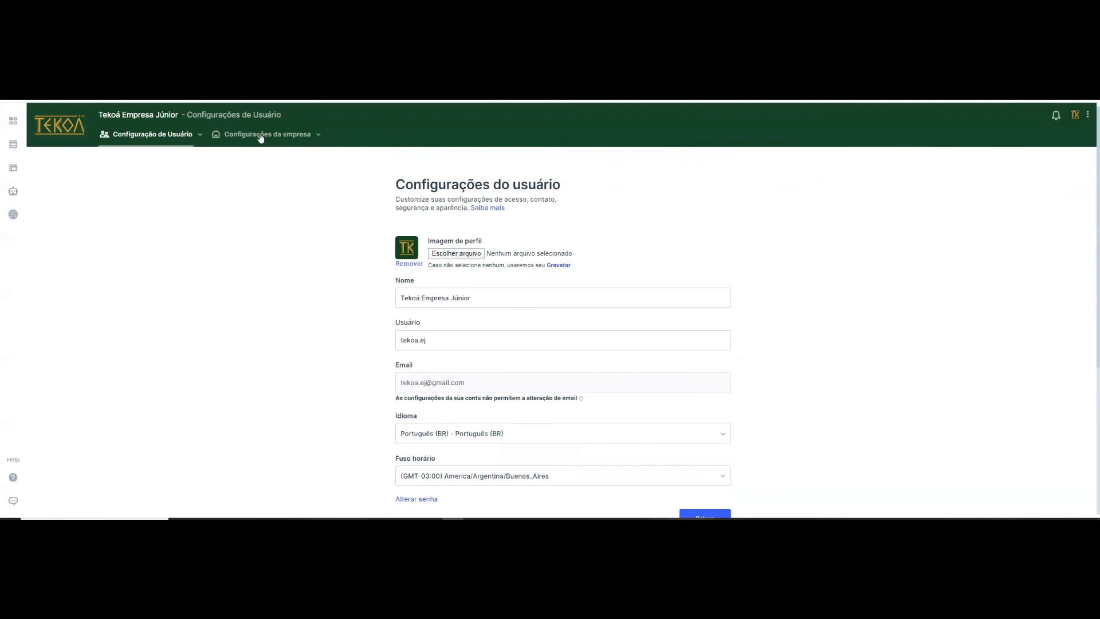
left_click(261, 136)
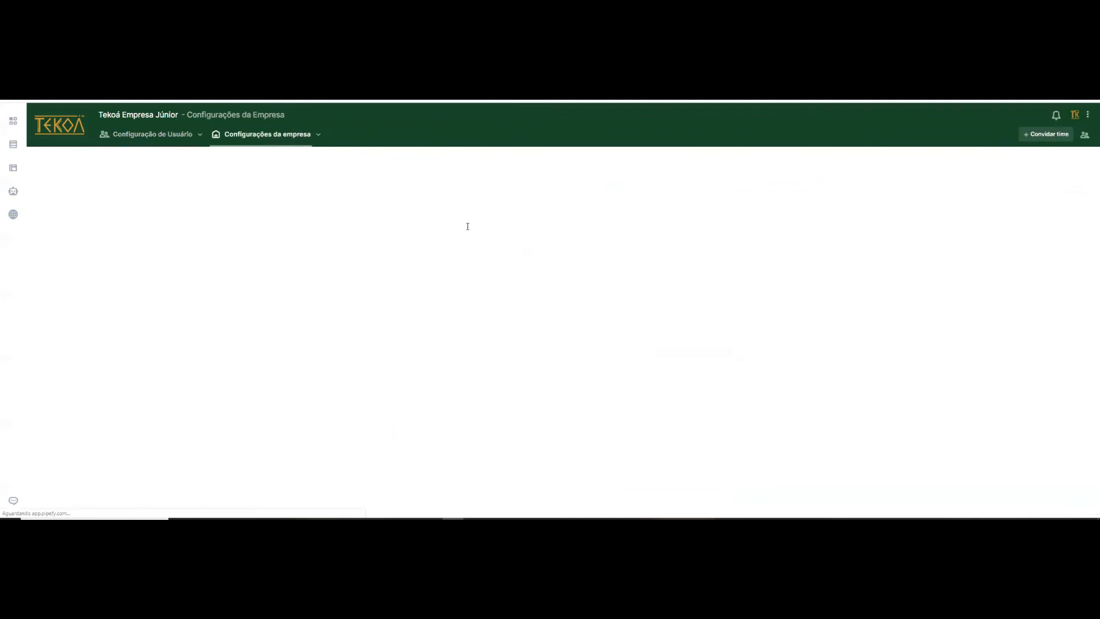
scroll(572, 373, "down", 2)
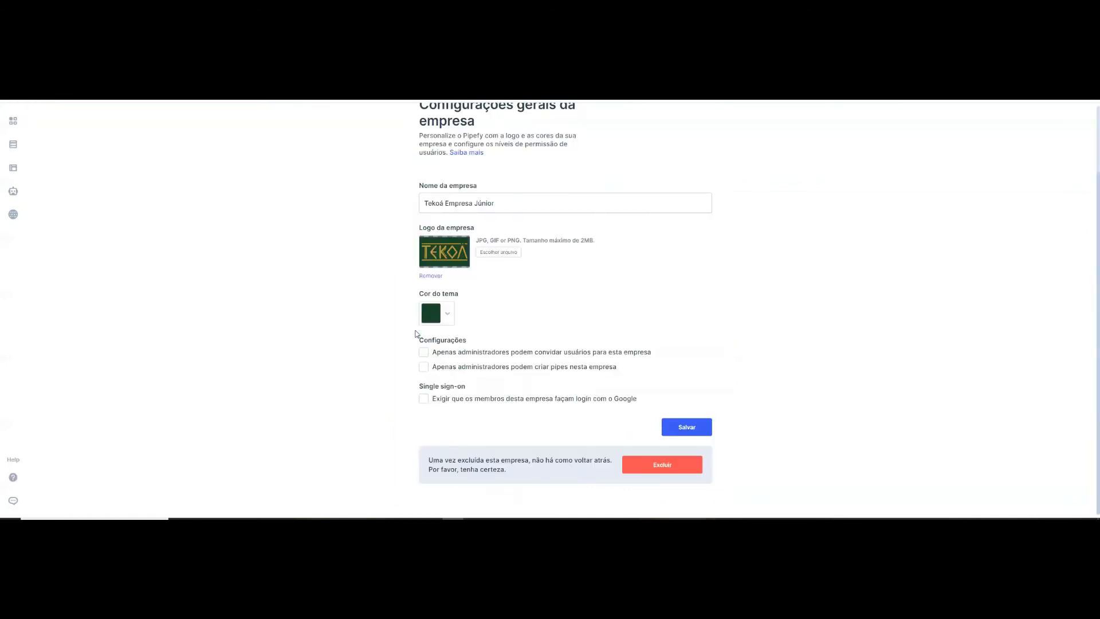
scroll(582, 282, "up", 1)
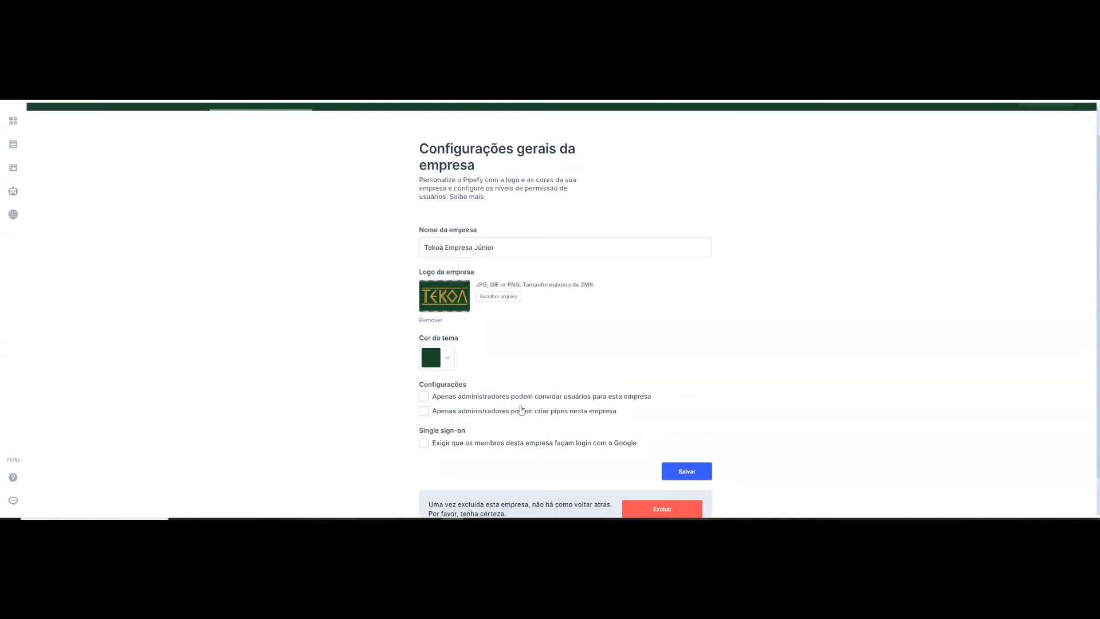
scroll(232, 295, "up", 1)
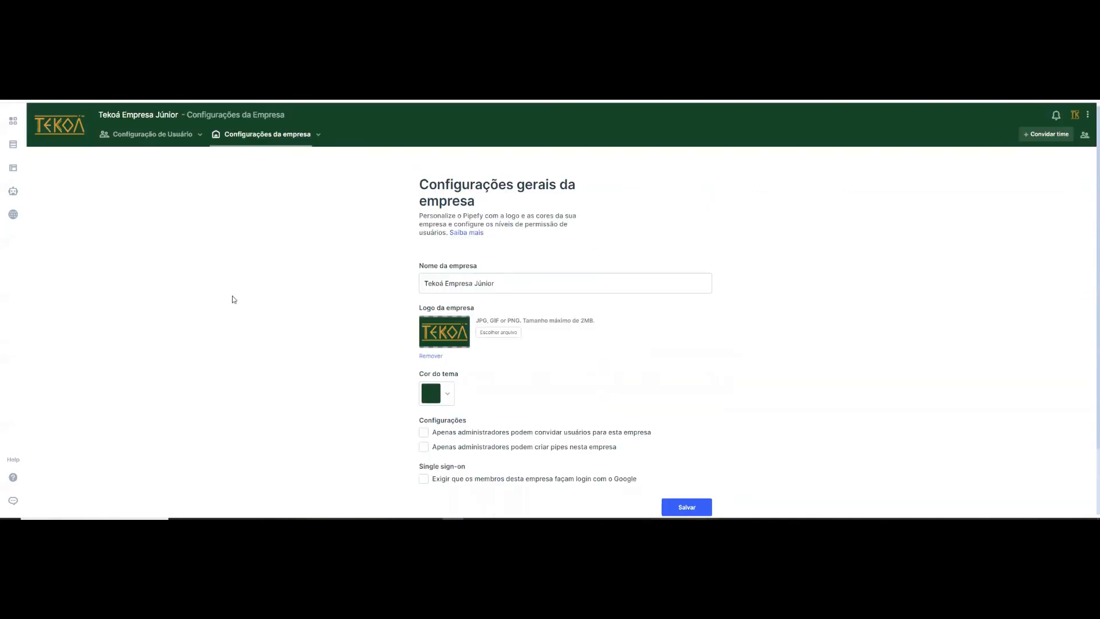
- Return to the company's pipes overview and look through the full list of pipes
left_click(65, 139)
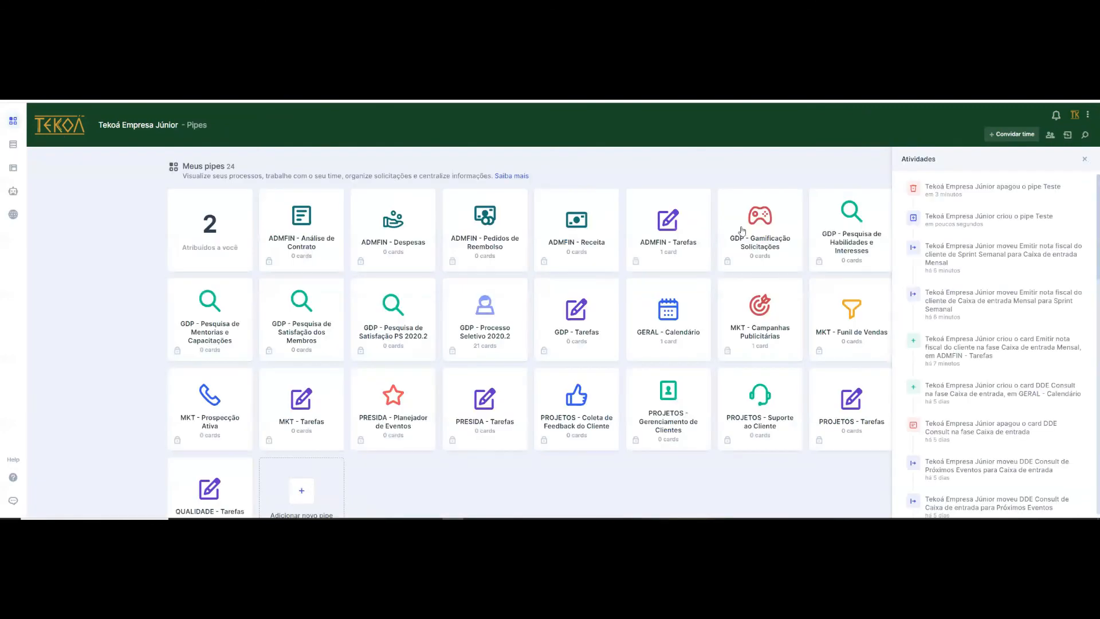
scroll(444, 408, "down", 1)
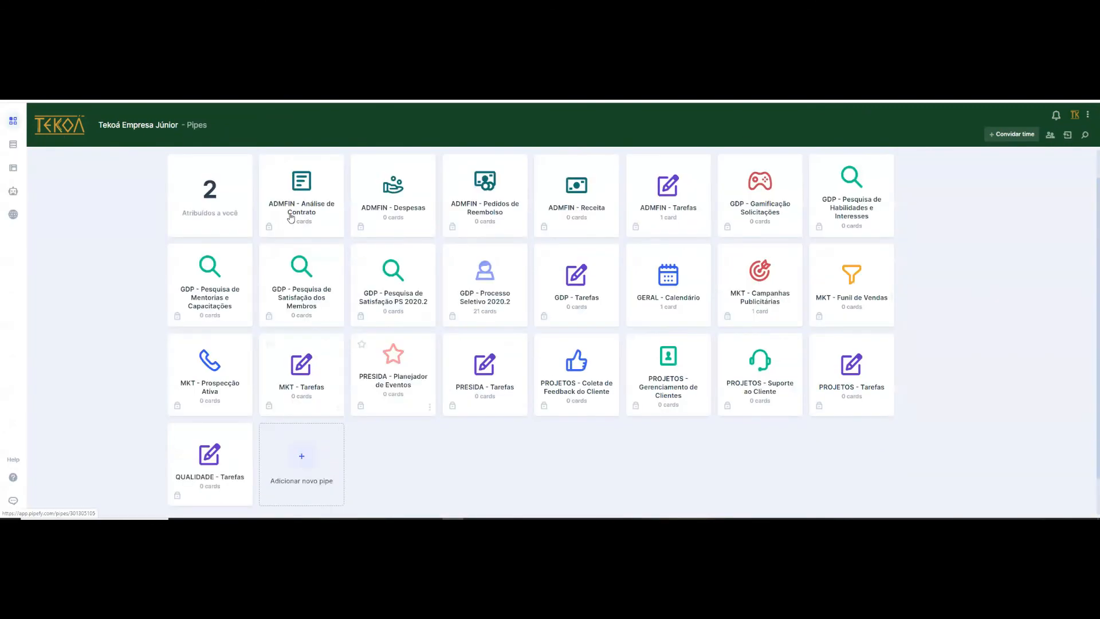
scroll(404, 278, "up", 1)
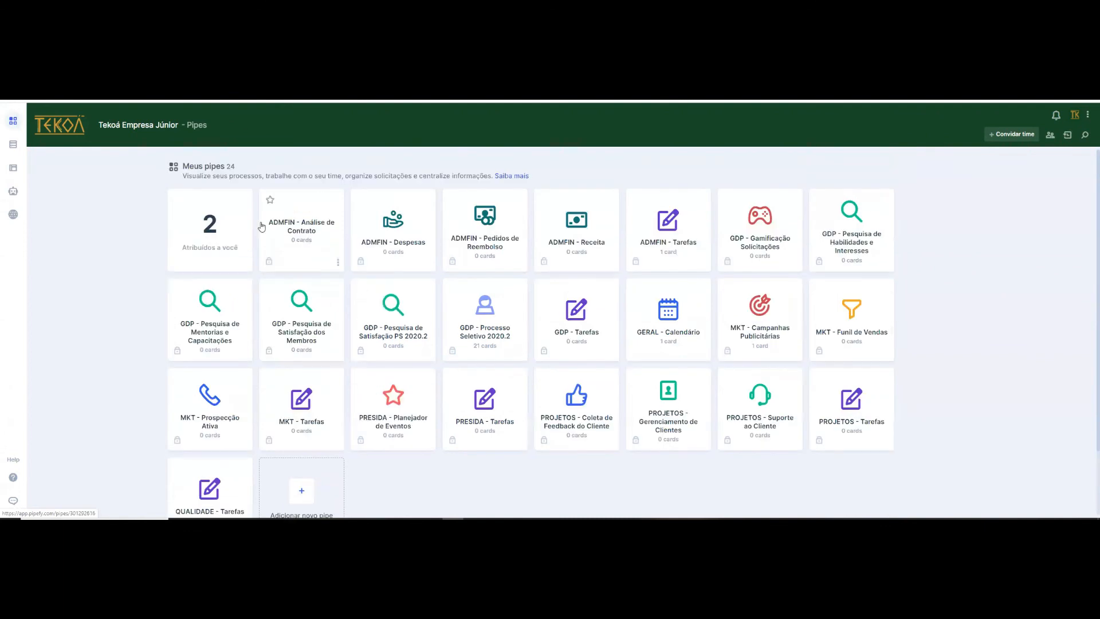